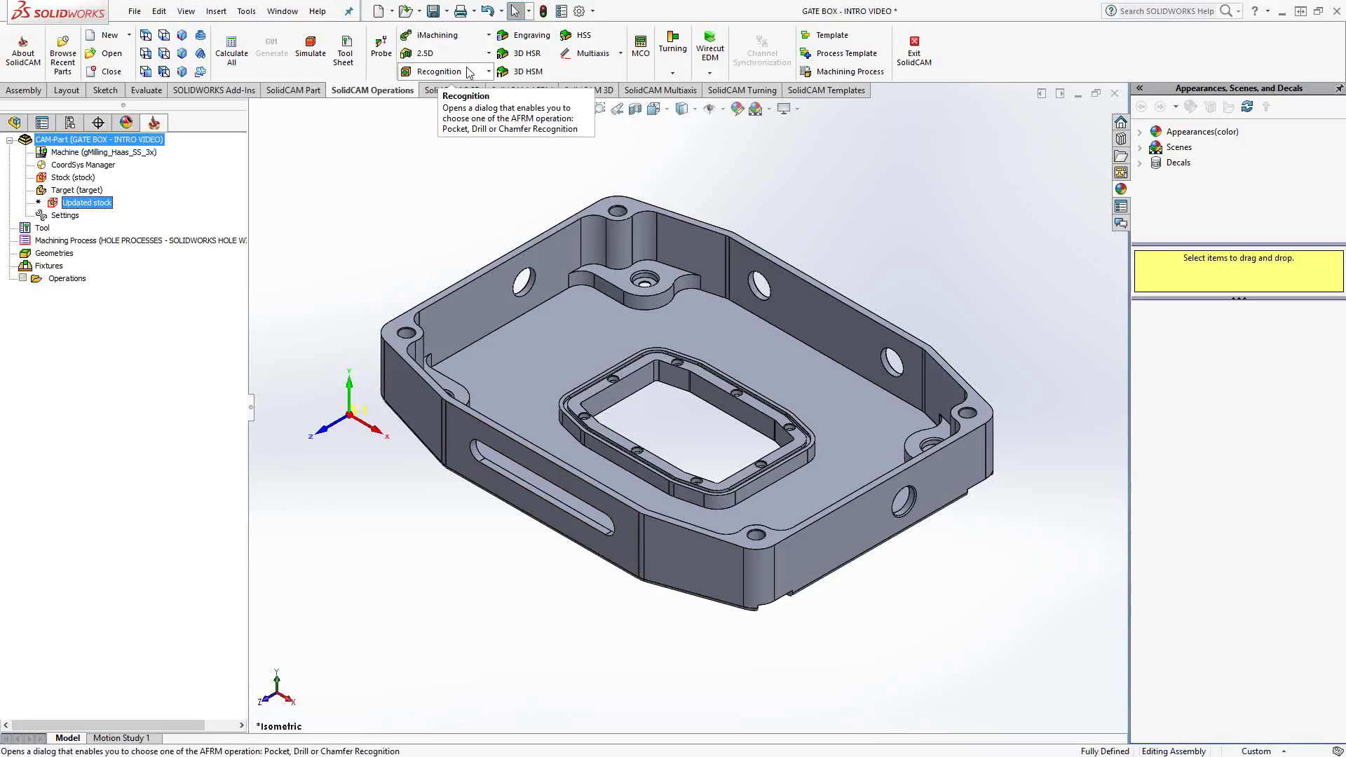
Add a Profile milling operation on the GATE BOX part using the MAC 3 coordinate system.
{"action": "left_click", "coordinate": [489, 54]}
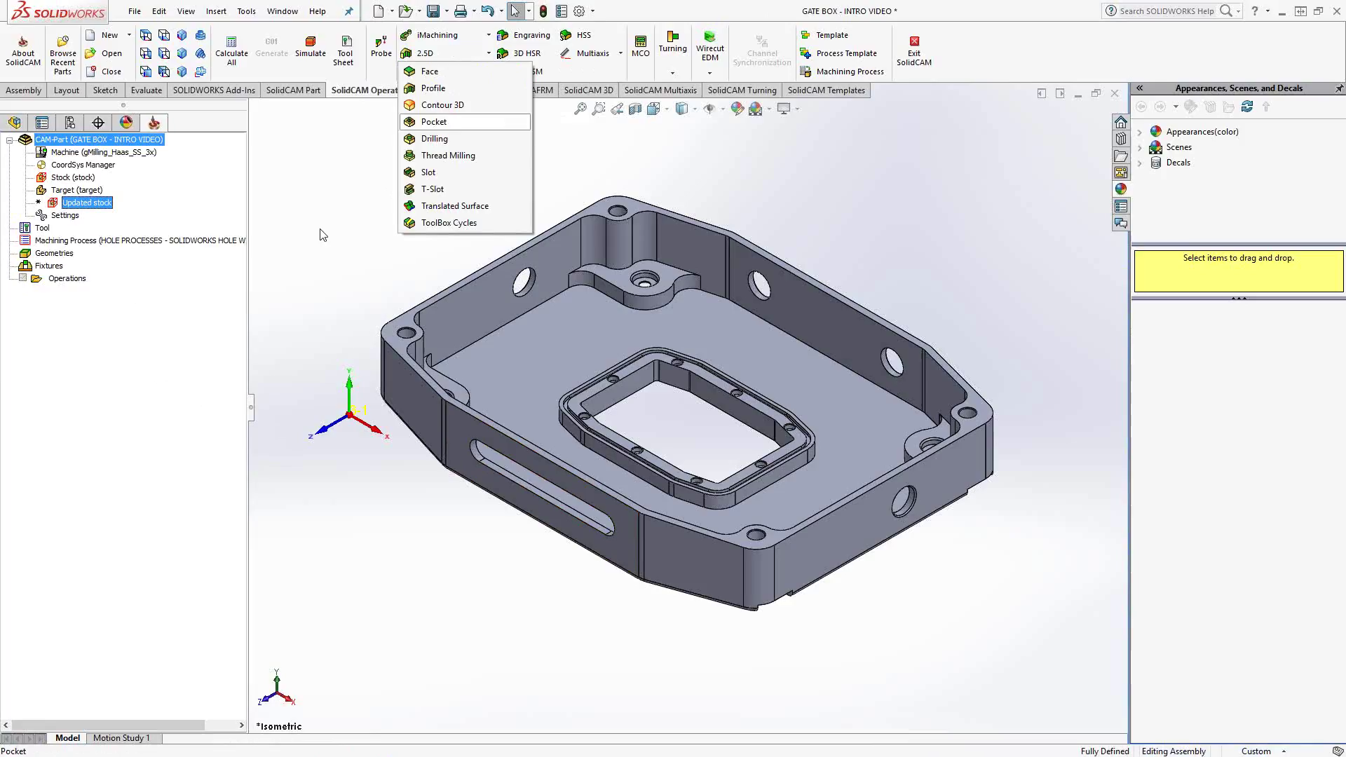
{"action": "left_click", "coordinate": [73, 360]}
{"action": "right_click", "coordinate": [82, 279]}
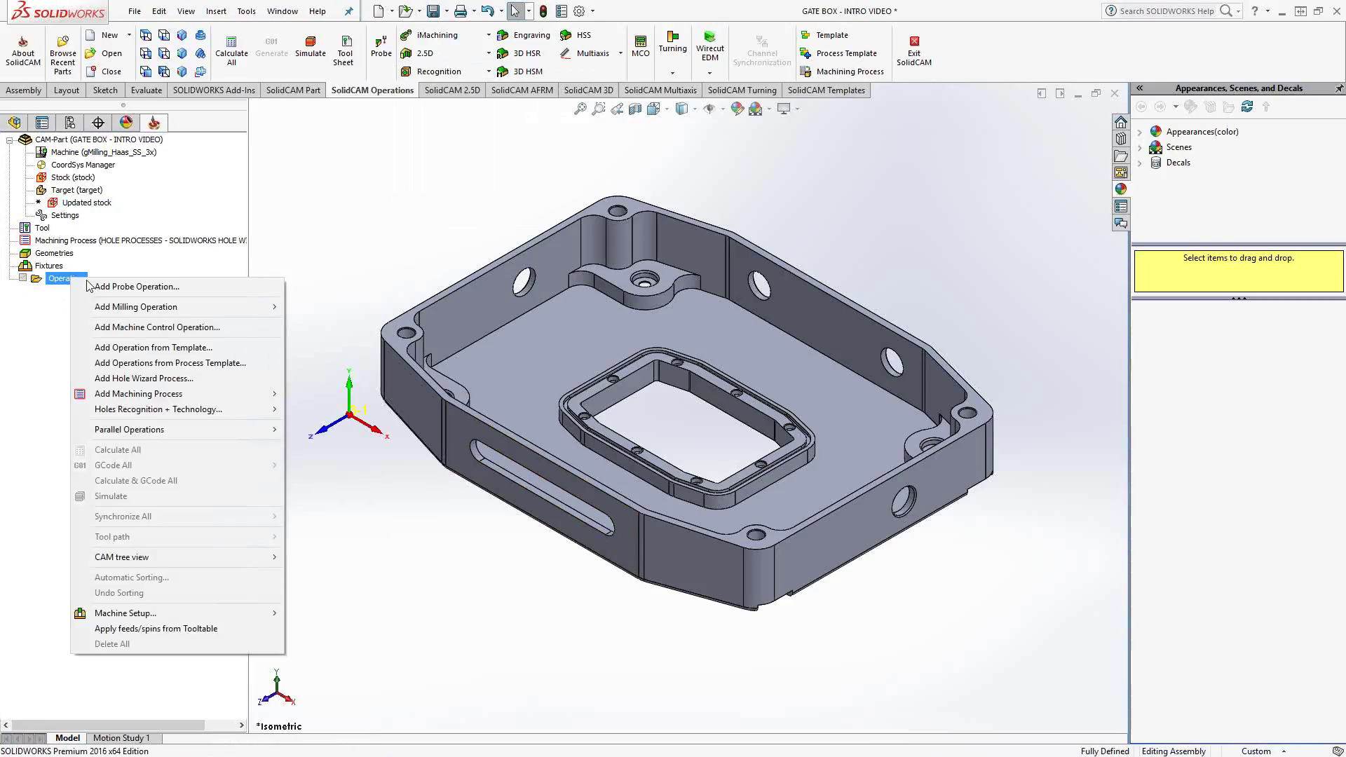
{"action": "mouse_move", "coordinate": [192, 309]}
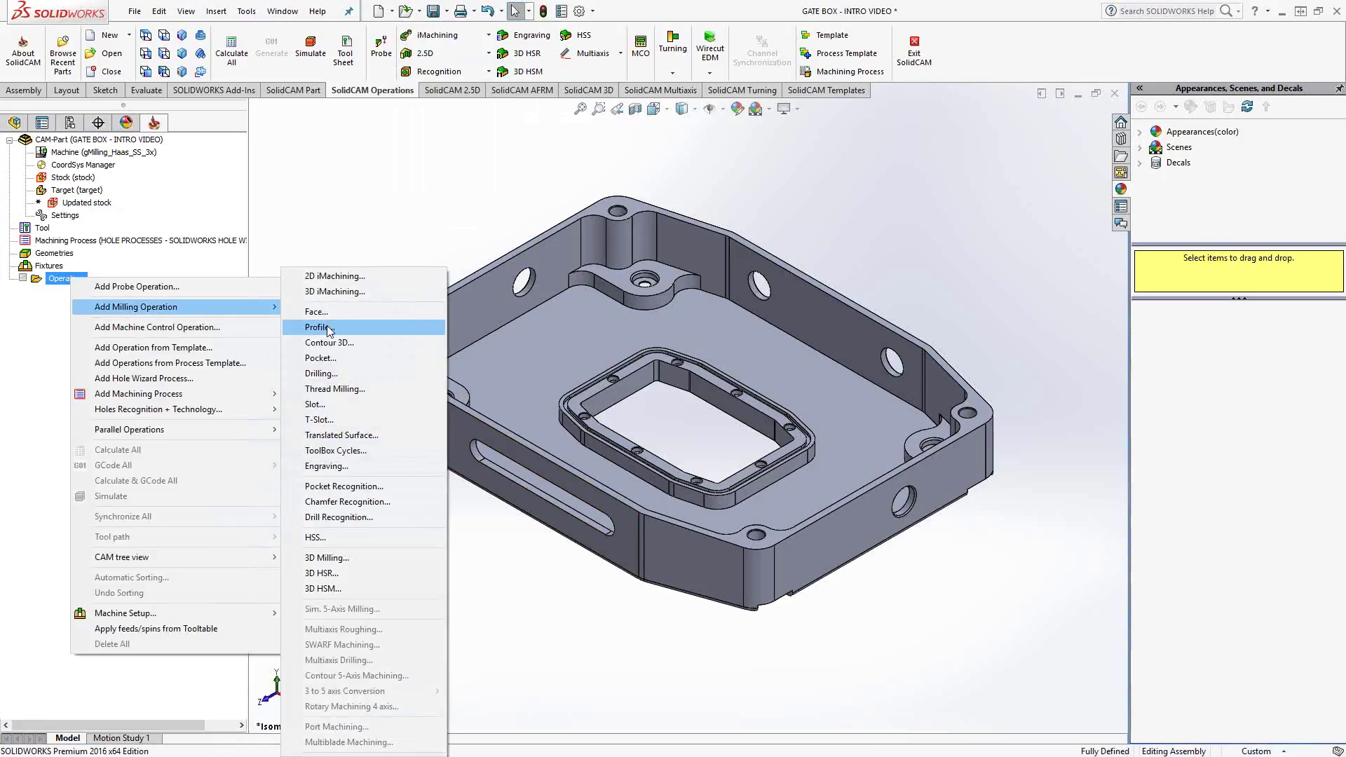
{"action": "left_click", "coordinate": [329, 330]}
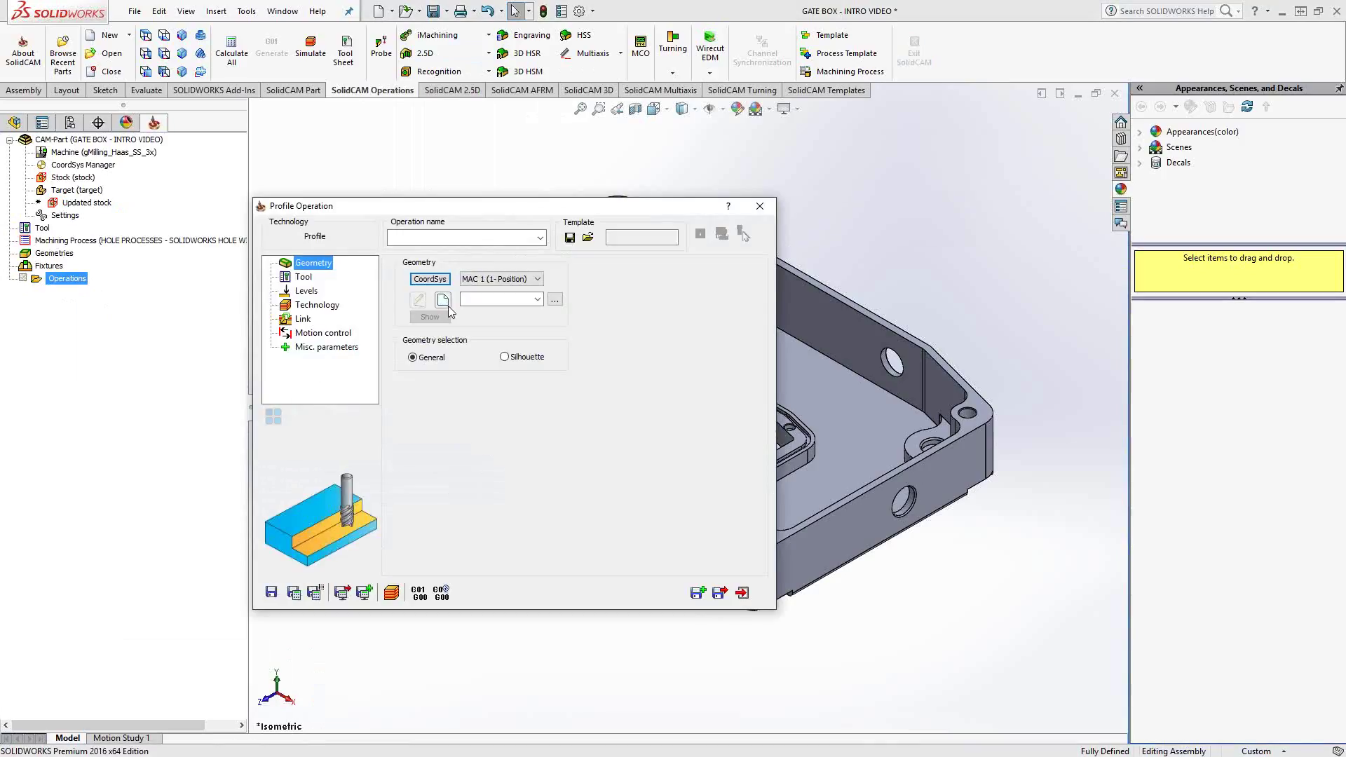
{"action": "left_click", "coordinate": [519, 280]}
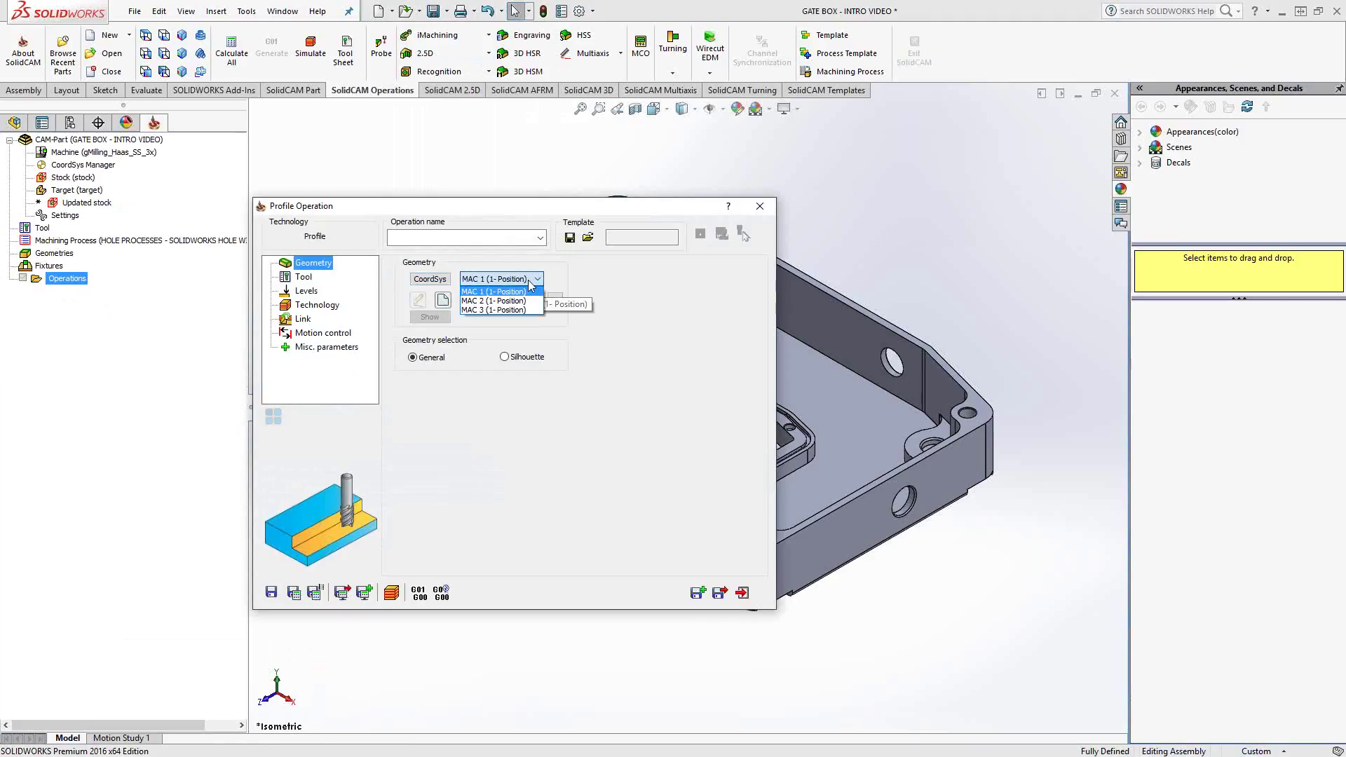
{"action": "left_click", "coordinate": [483, 310]}
{"action": "left_click", "coordinate": [443, 300]}
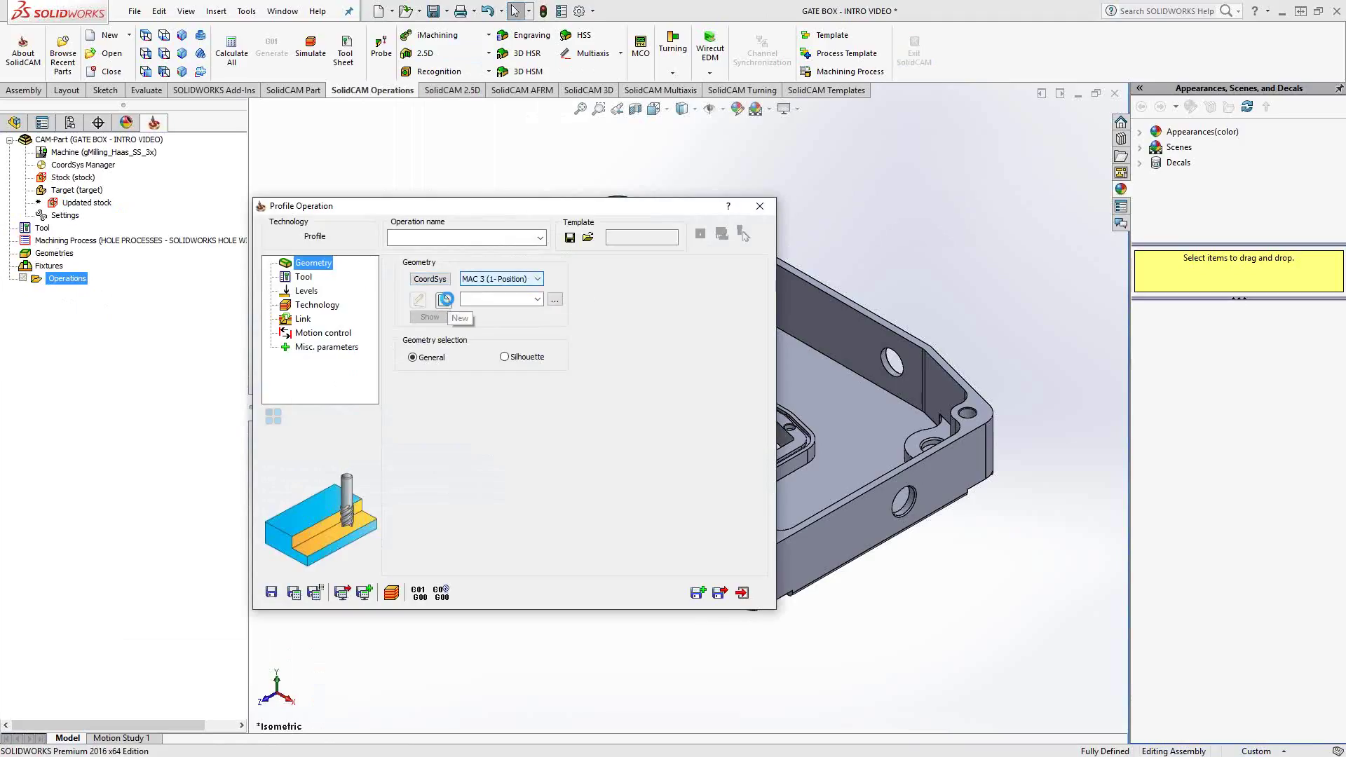
Chain the slot's upper edge, left end arc, bottom edge and right end arc into one closed loop.
{"action": "middle_click_drag", "start_coordinate": [447, 299], "coordinate": [517, 398]}
{"action": "scroll", "coordinate": [654, 255], "scroll_direction": "down", "scroll_amount": 6}
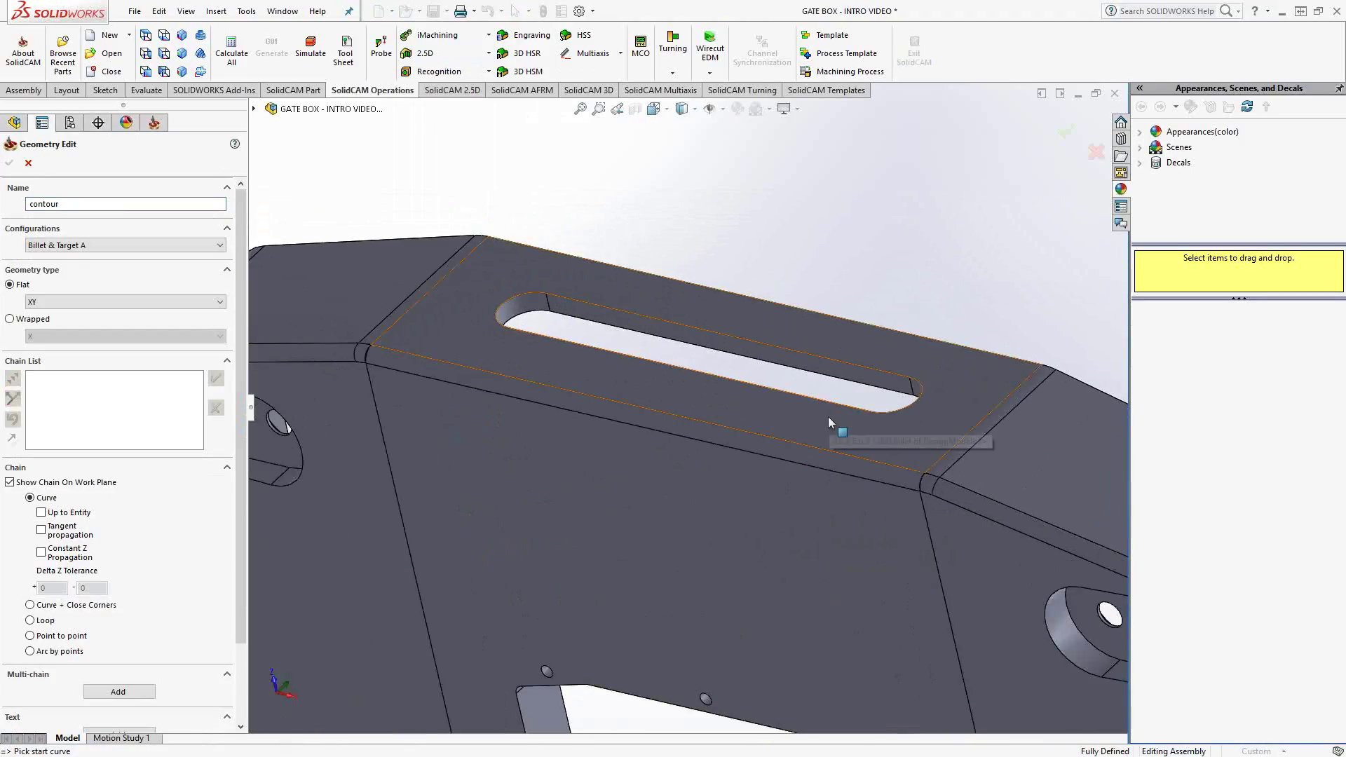
{"action": "left_click", "coordinate": [866, 371]}
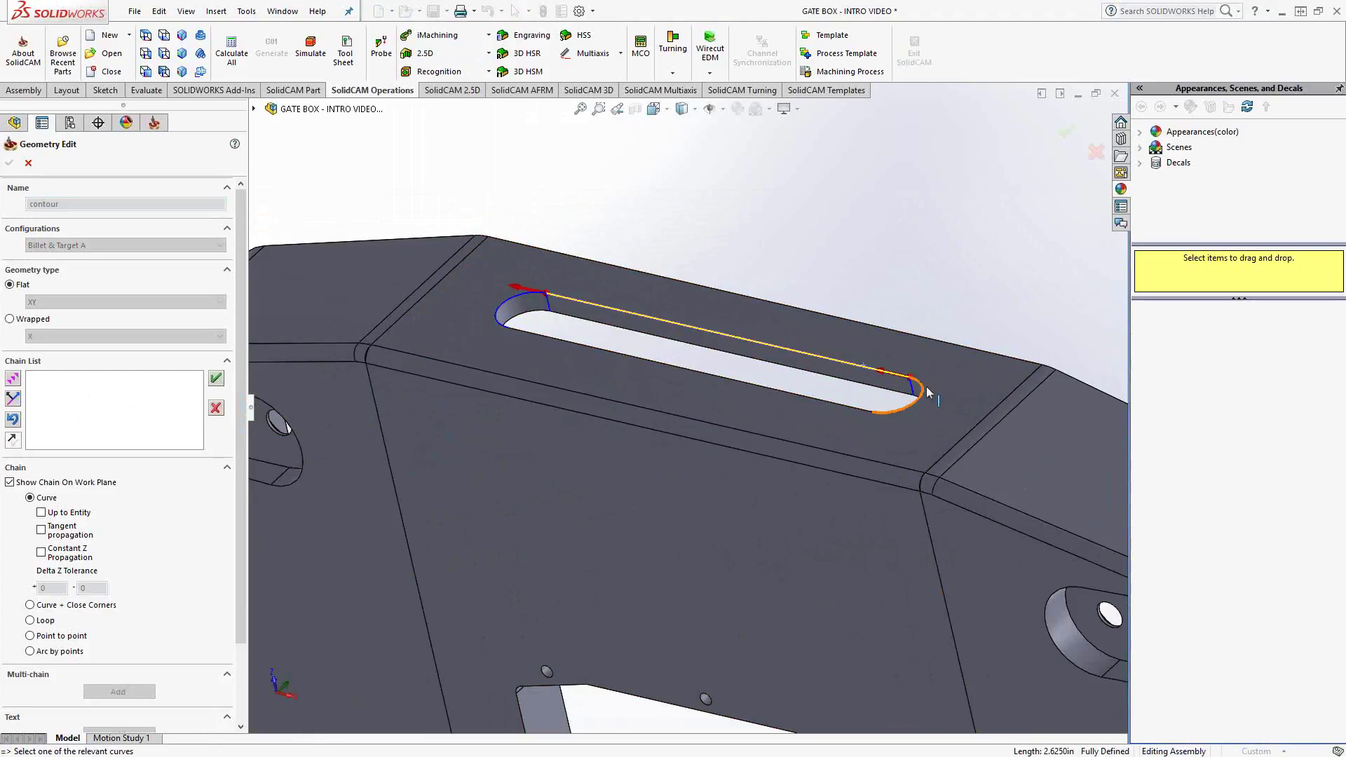
{"action": "left_click", "coordinate": [13, 398]}
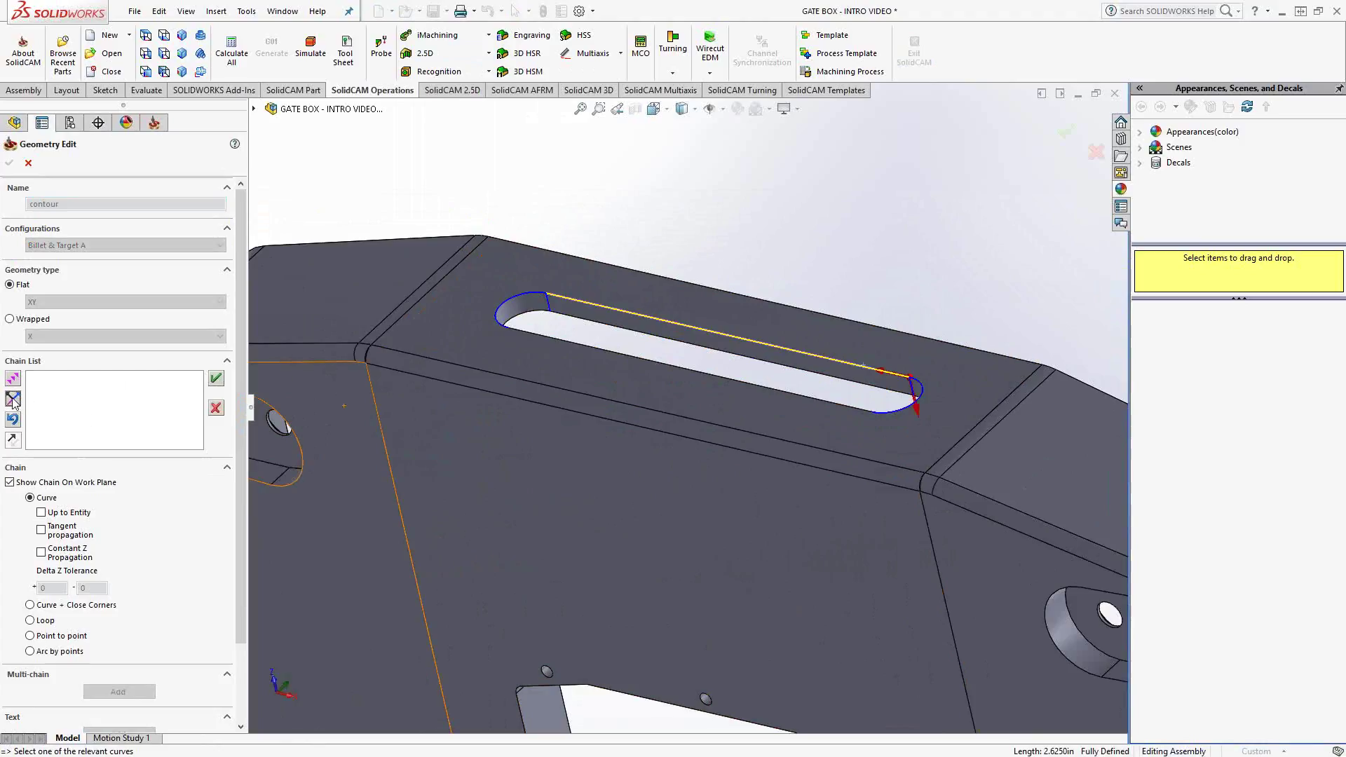
{"action": "left_click", "coordinate": [13, 399]}
{"action": "left_click", "coordinate": [12, 398]}
{"action": "left_click", "coordinate": [12, 398]}
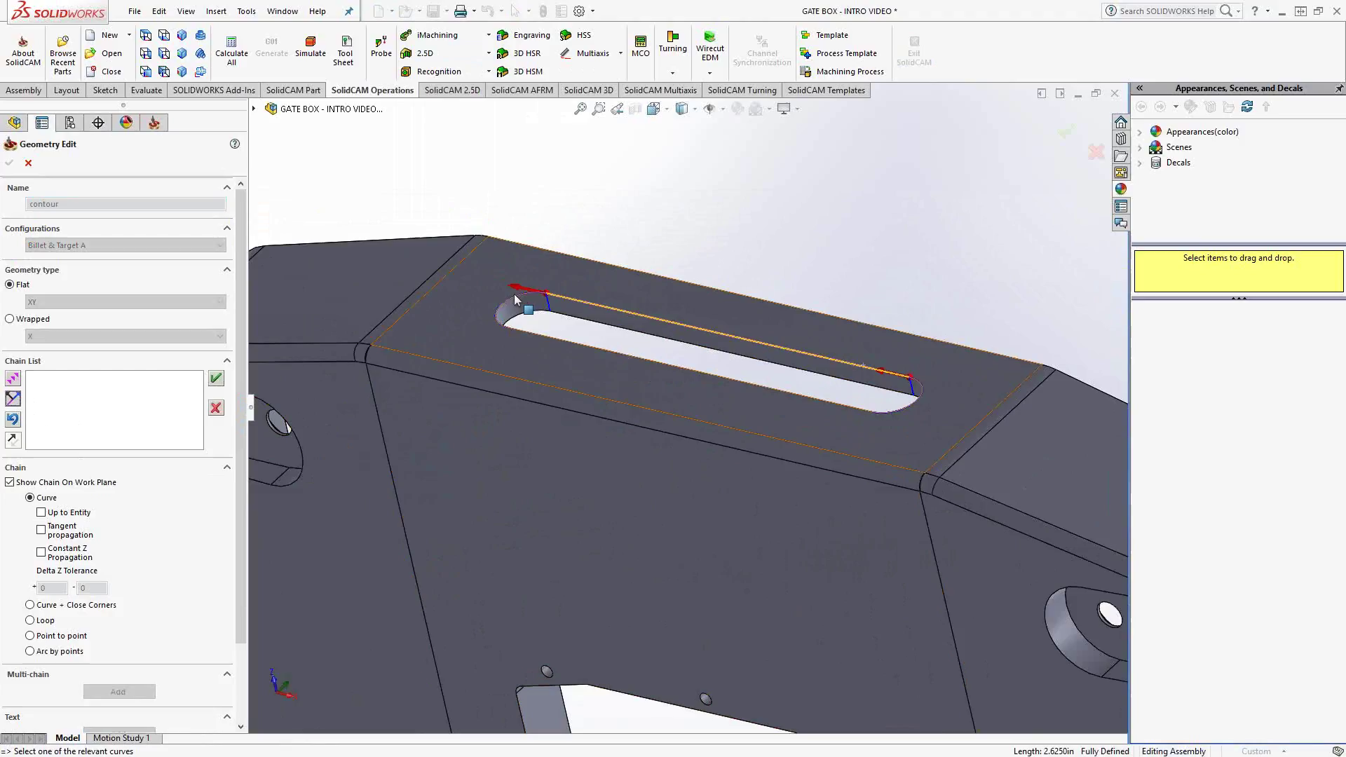
{"action": "left_click", "coordinate": [515, 293]}
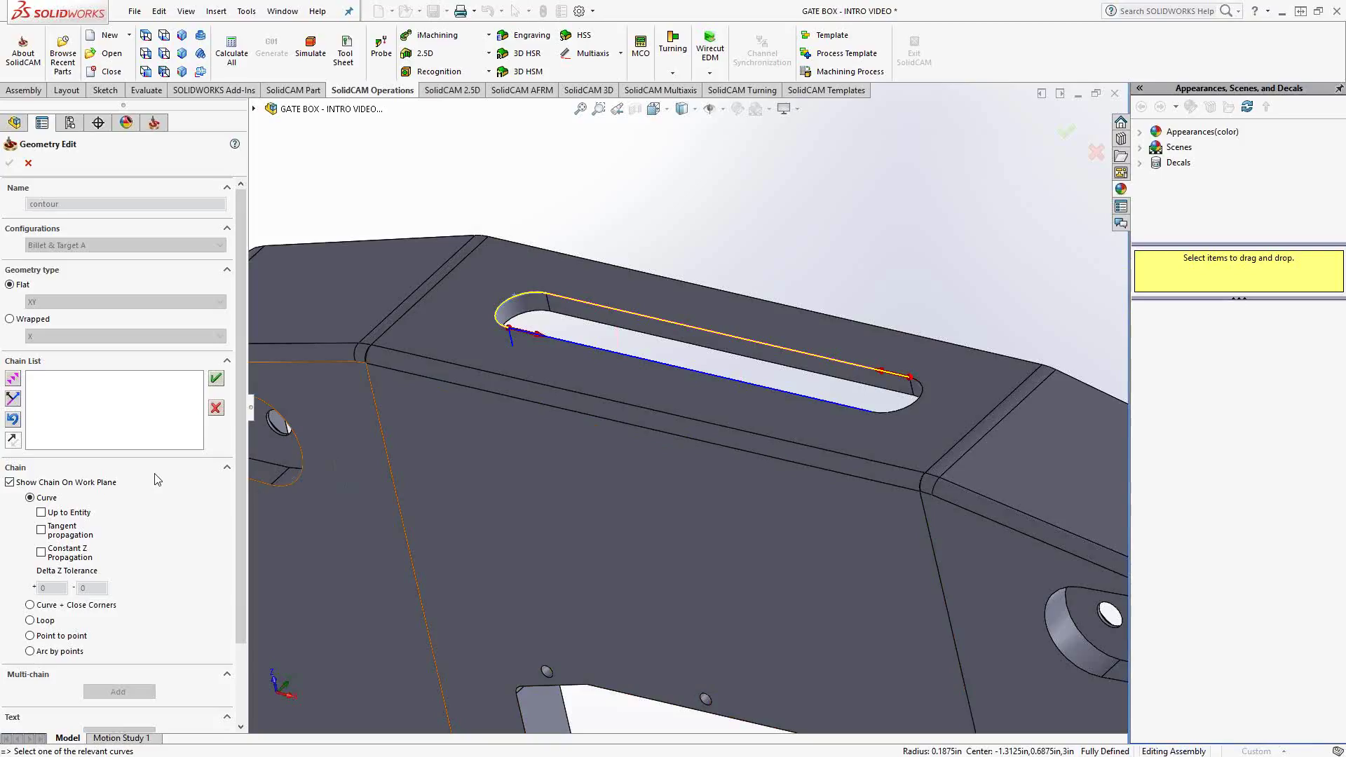
{"action": "left_click", "coordinate": [13, 380]}
{"action": "left_click", "coordinate": [13, 379]}
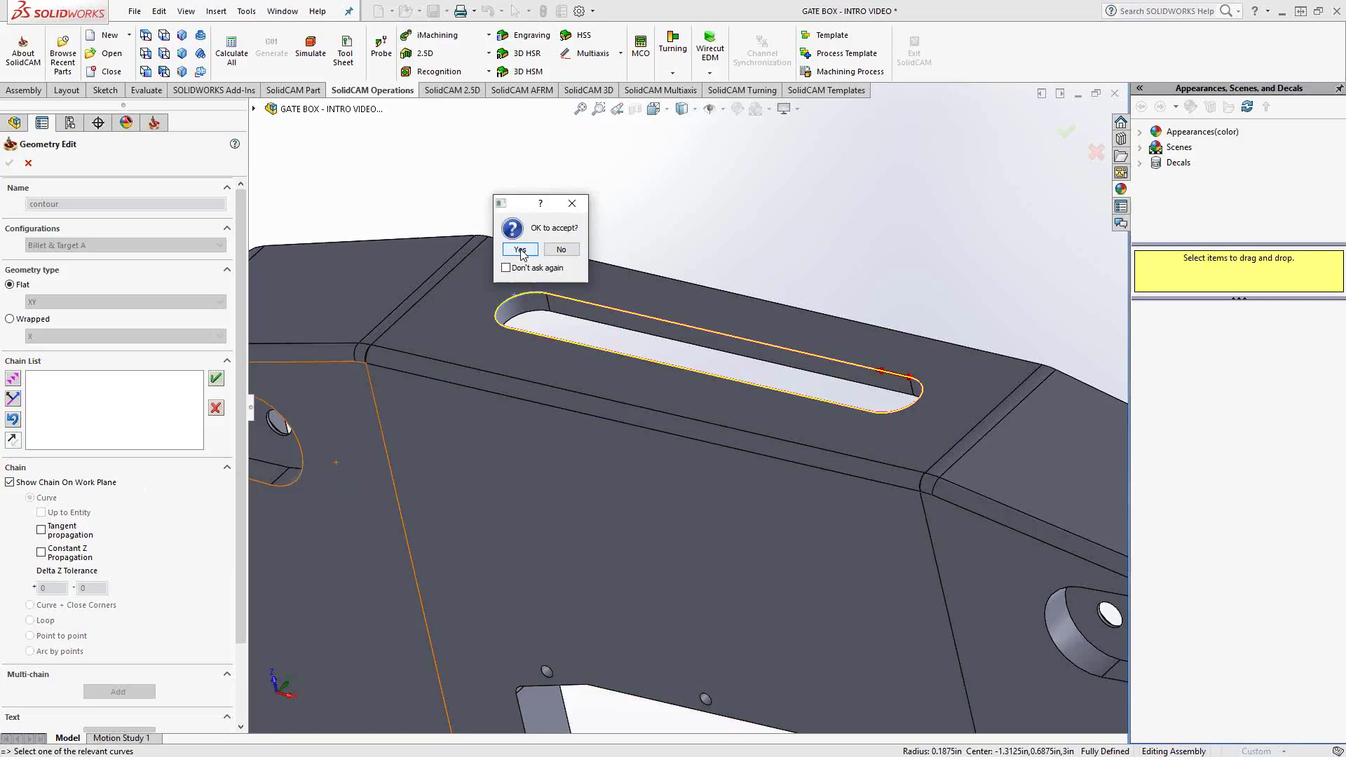
Accept the slot chain, then delete 1-Chain from the contour geometry.
{"action": "left_click", "coordinate": [521, 250]}
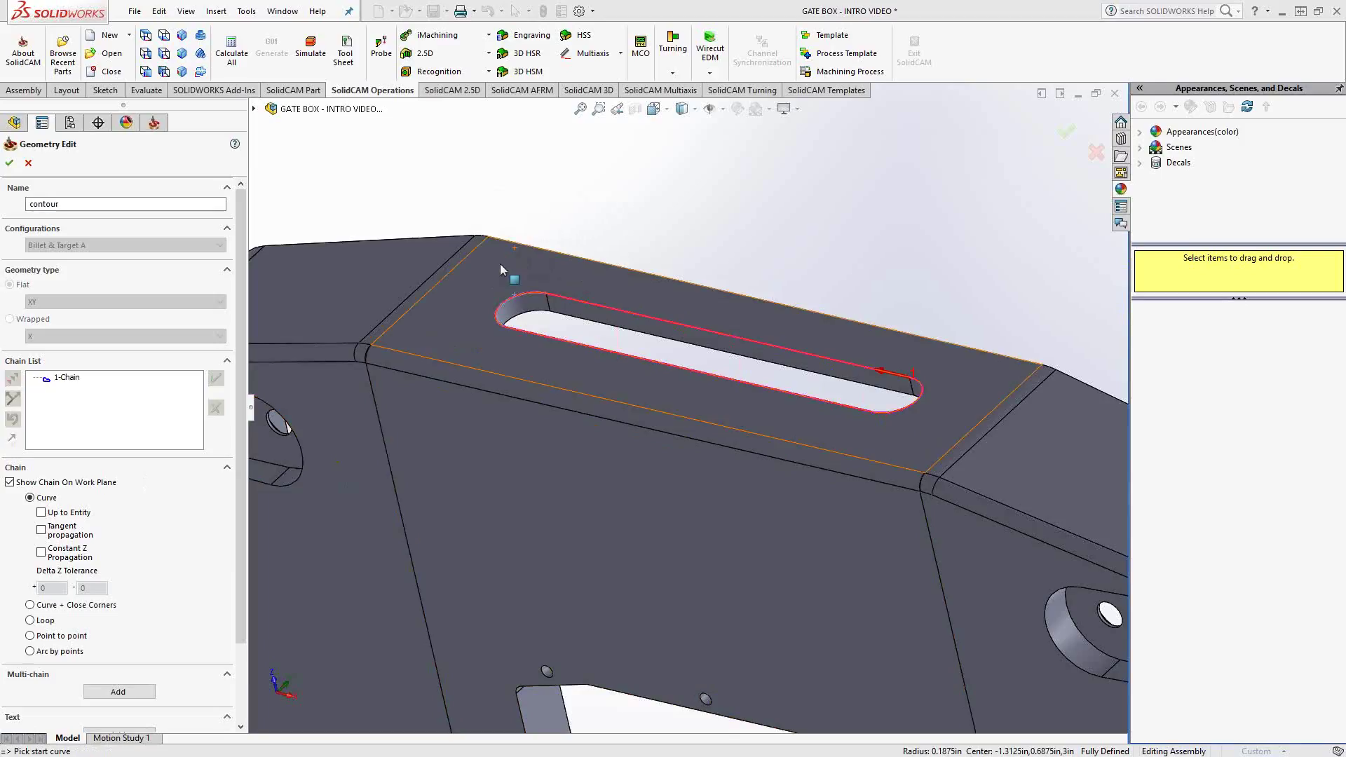
{"action": "right_click", "coordinate": [65, 383]}
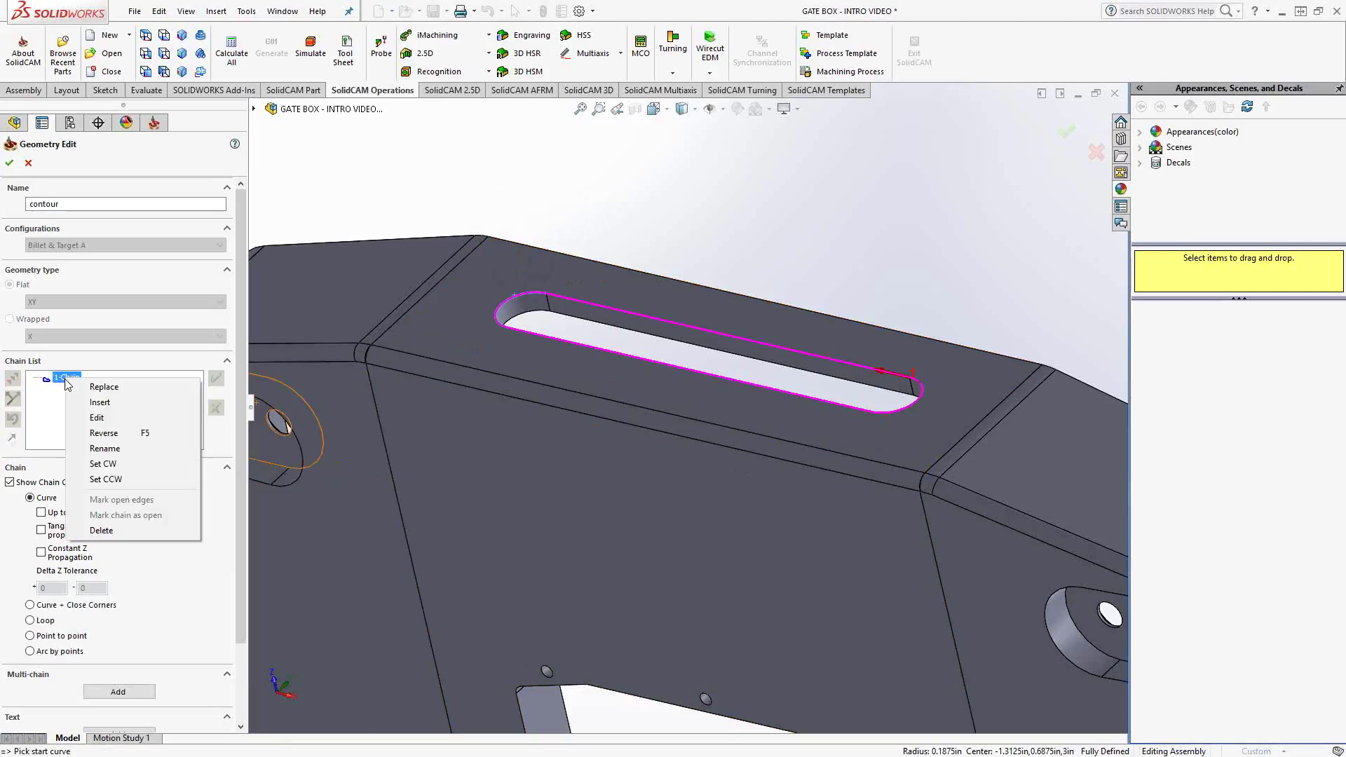
{"action": "left_click", "coordinate": [88, 530]}
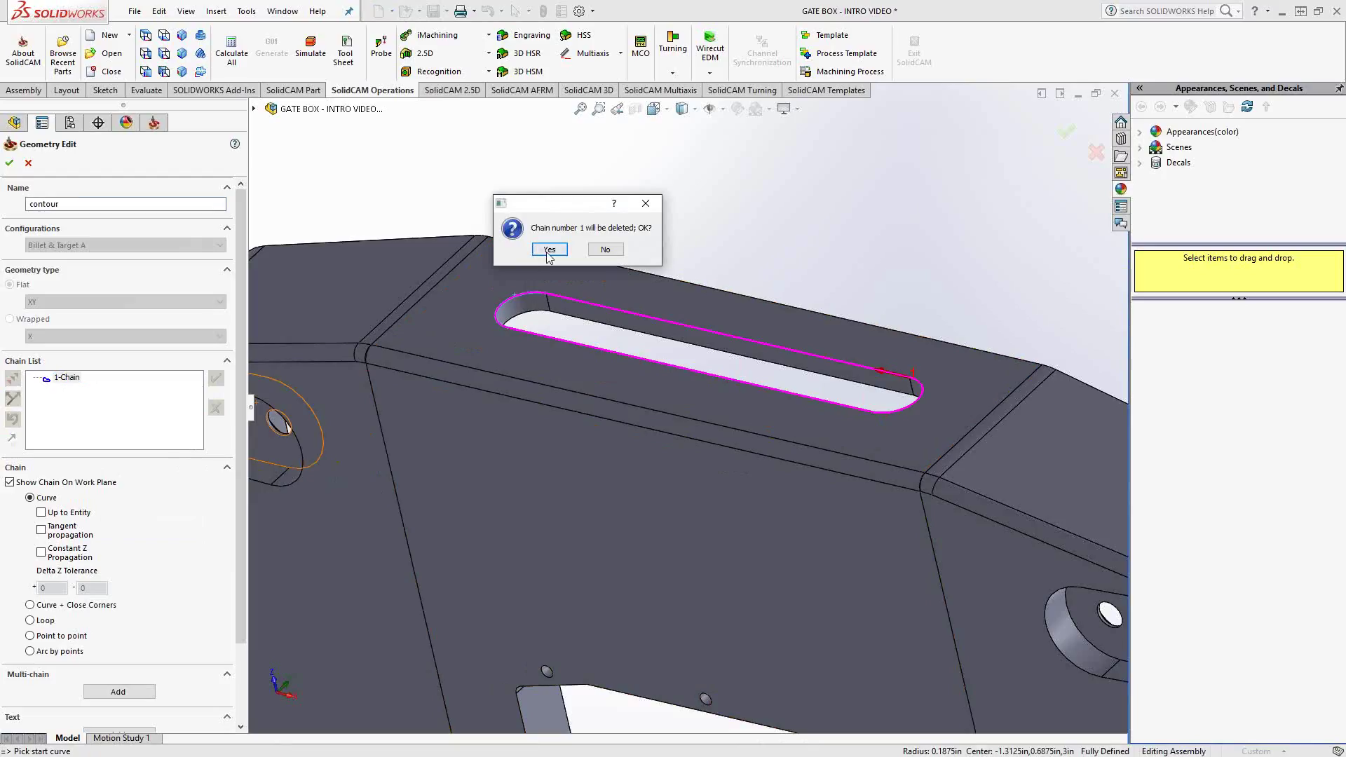
{"action": "left_click", "coordinate": [549, 250]}
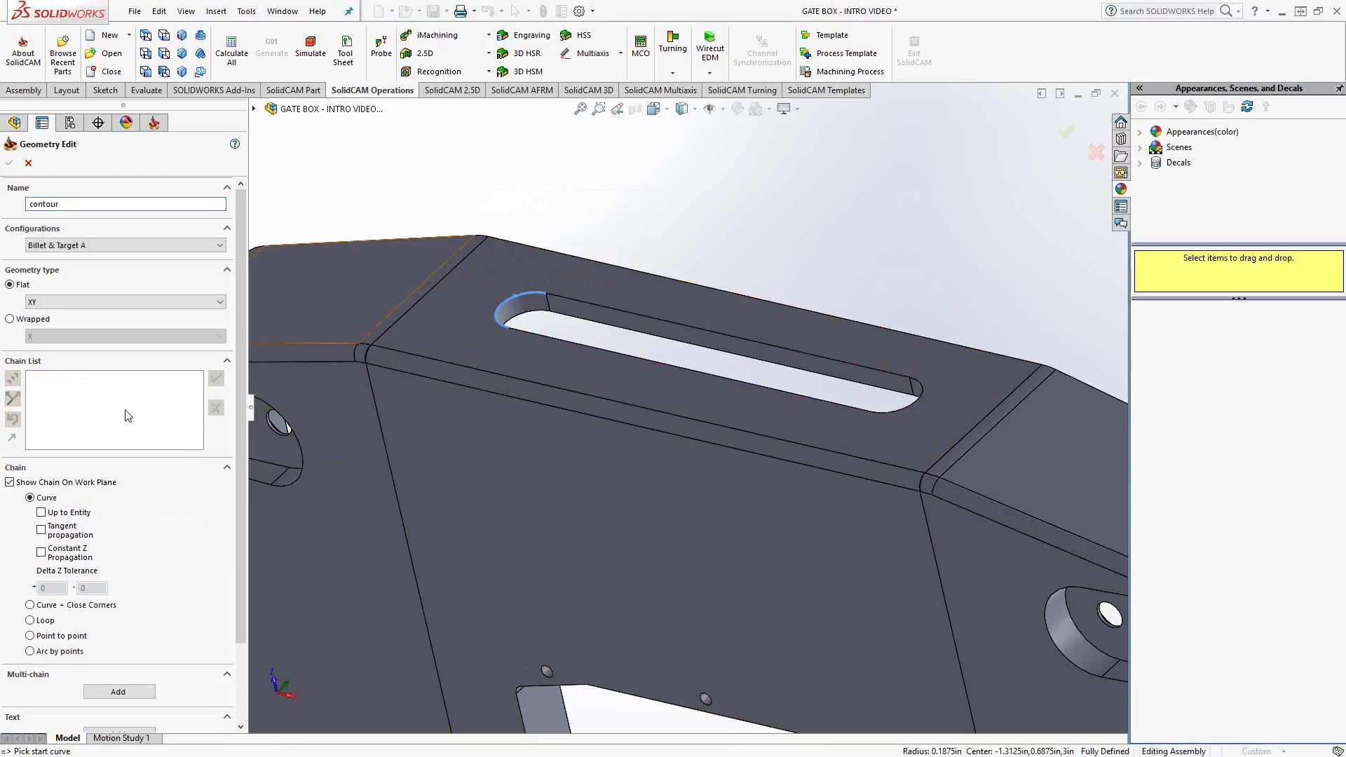
Re-chain the slot loop with Constant Z Propagation, then delete the resulting 2-Chain.
{"action": "left_click", "coordinate": [877, 306]}
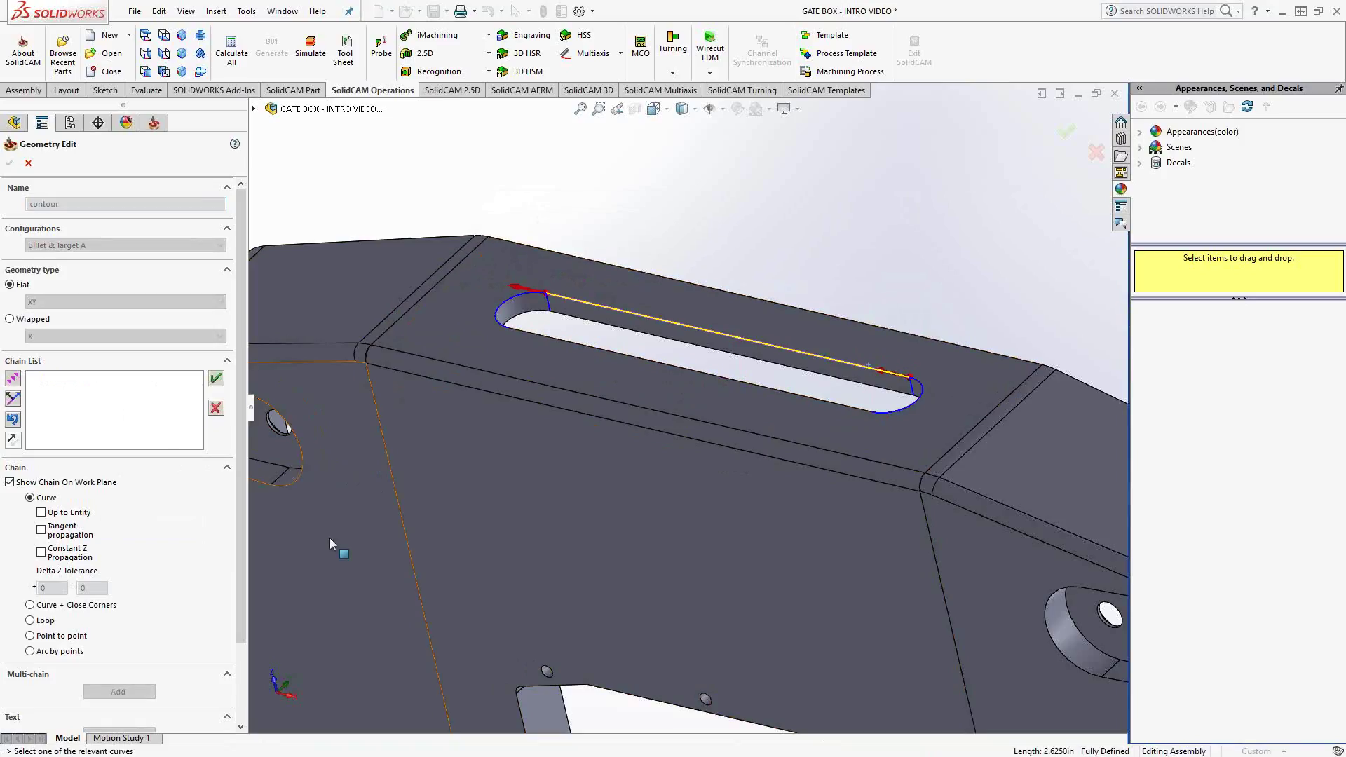
{"action": "left_click", "coordinate": [63, 555]}
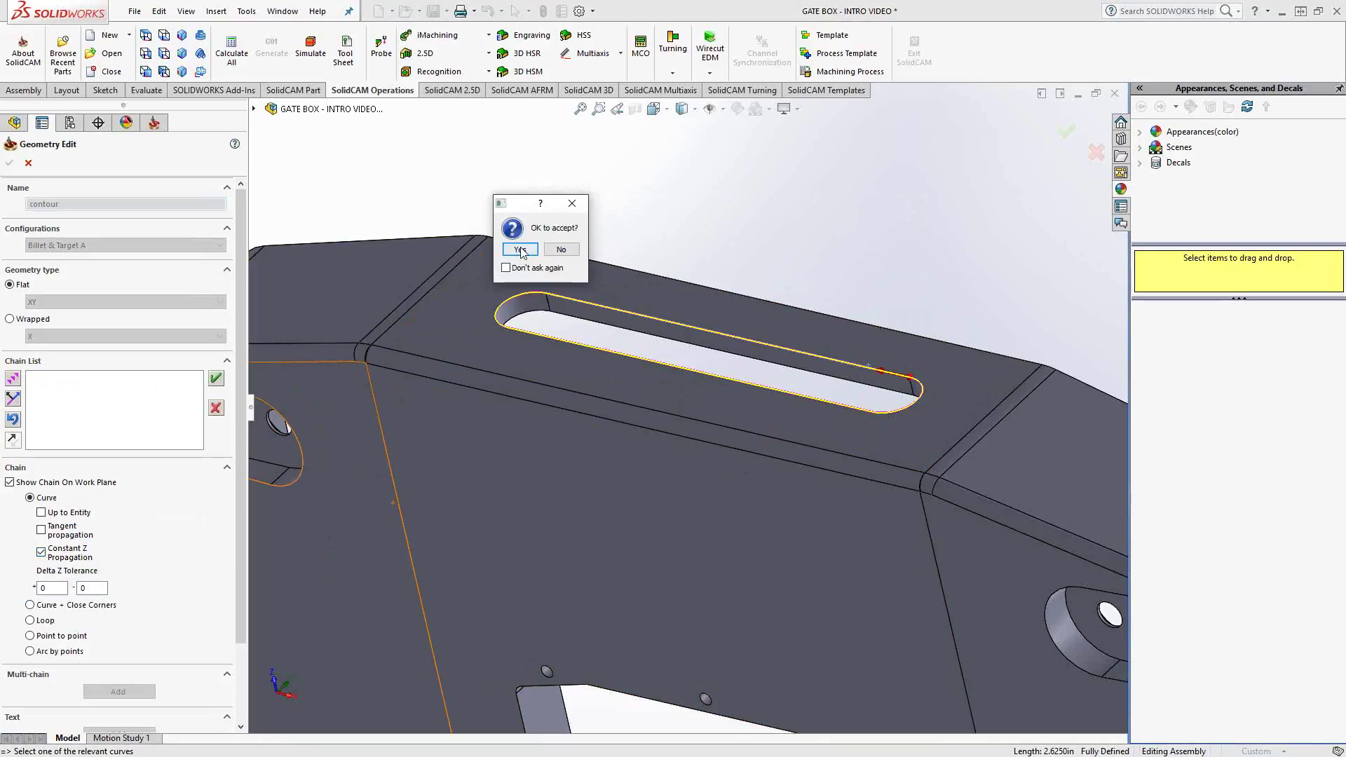
{"action": "left_click", "coordinate": [520, 250]}
{"action": "right_click", "coordinate": [66, 379]}
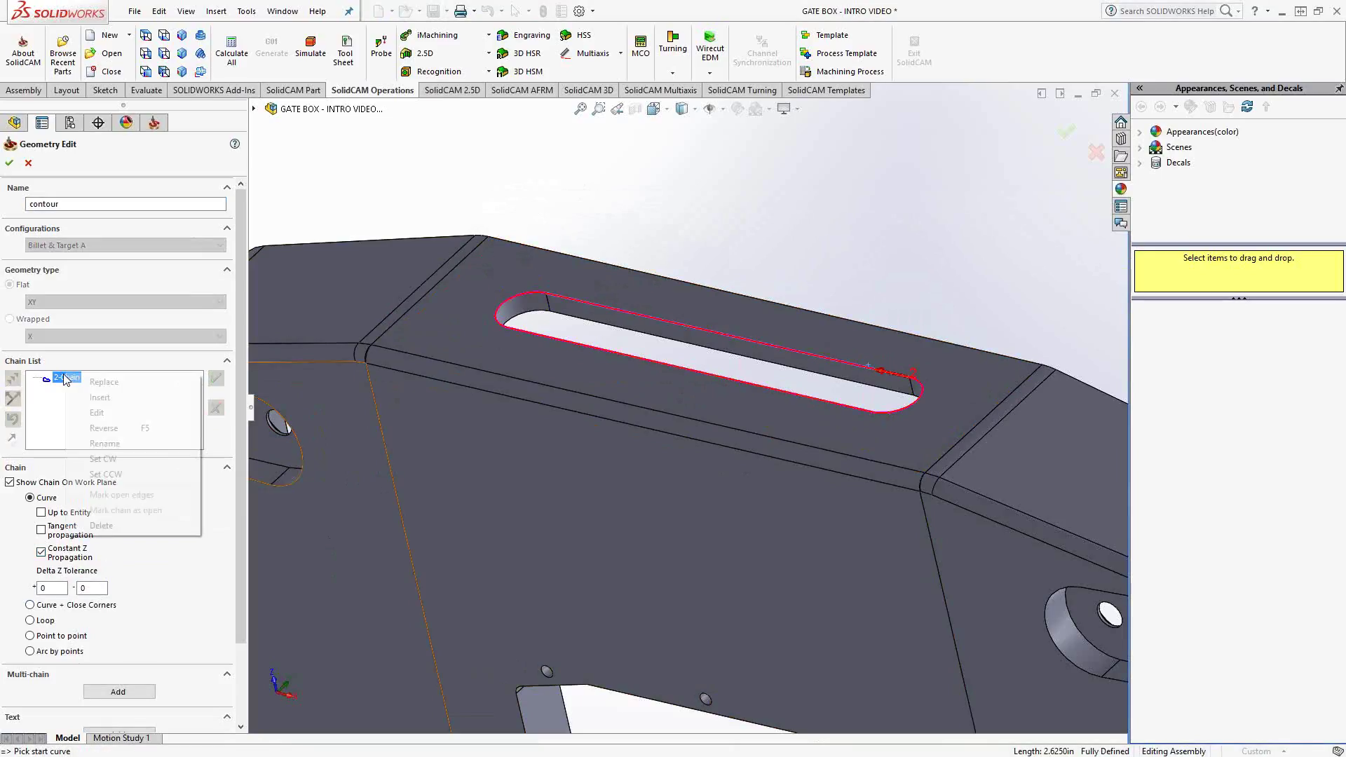
{"action": "left_click", "coordinate": [101, 525]}
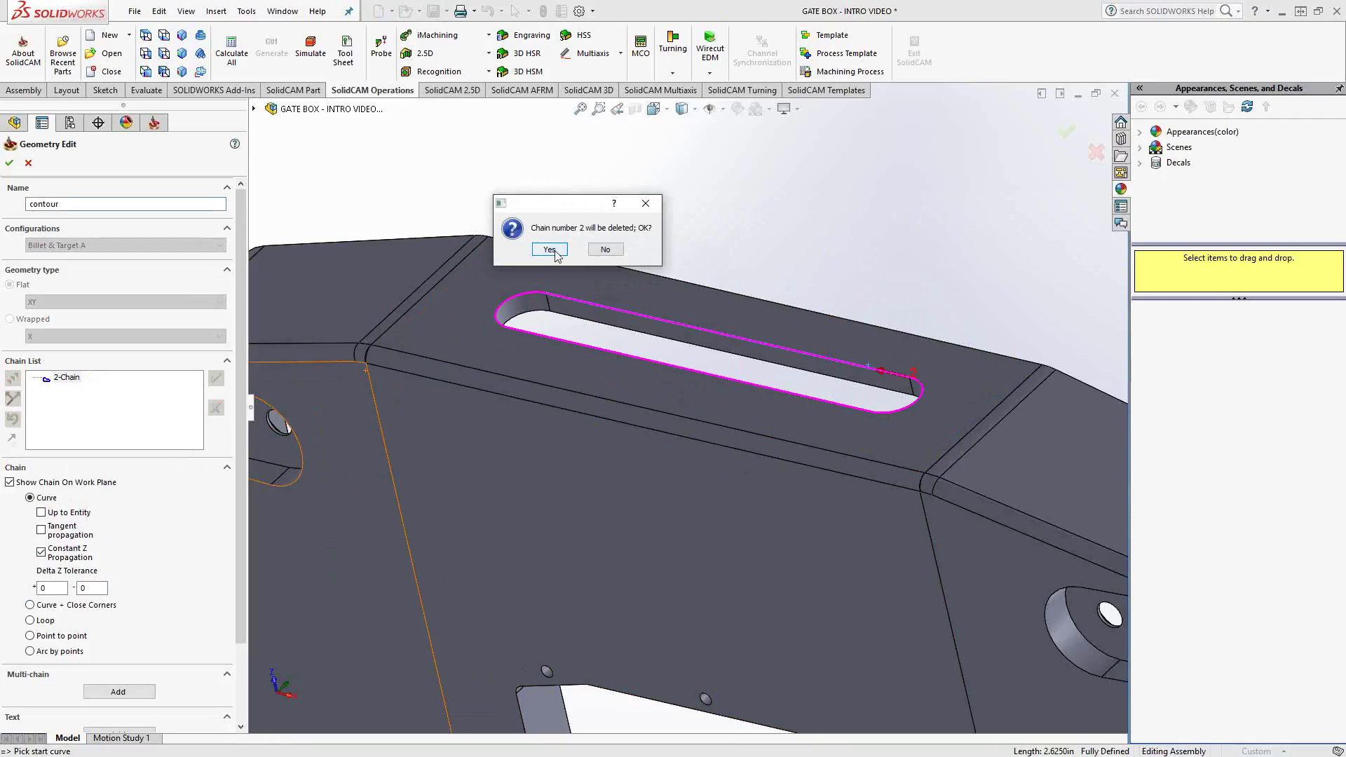
{"action": "left_click", "coordinate": [549, 250]}
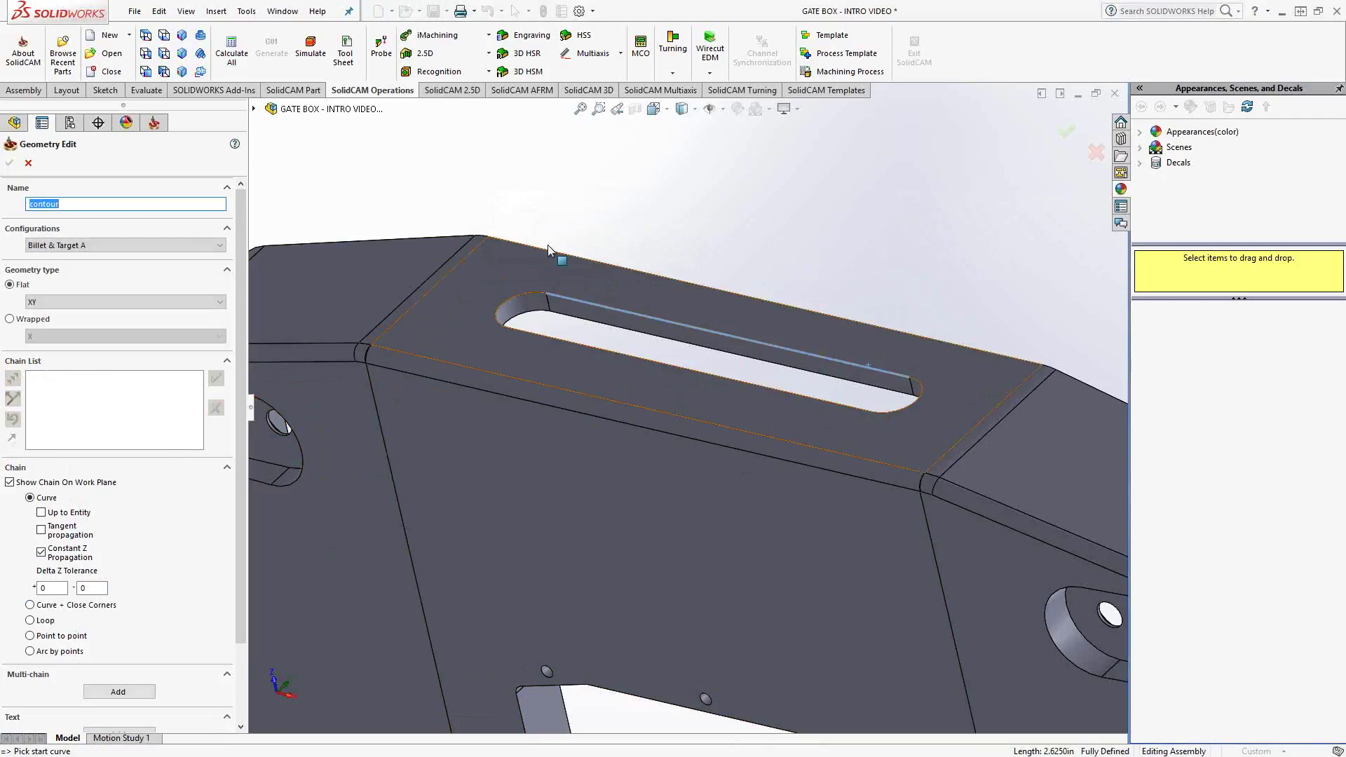
Re-chain the slot from its top edge with Tangent propagation instead of Constant Z, and save the contour geometry.
{"action": "left_click", "coordinate": [51, 561]}
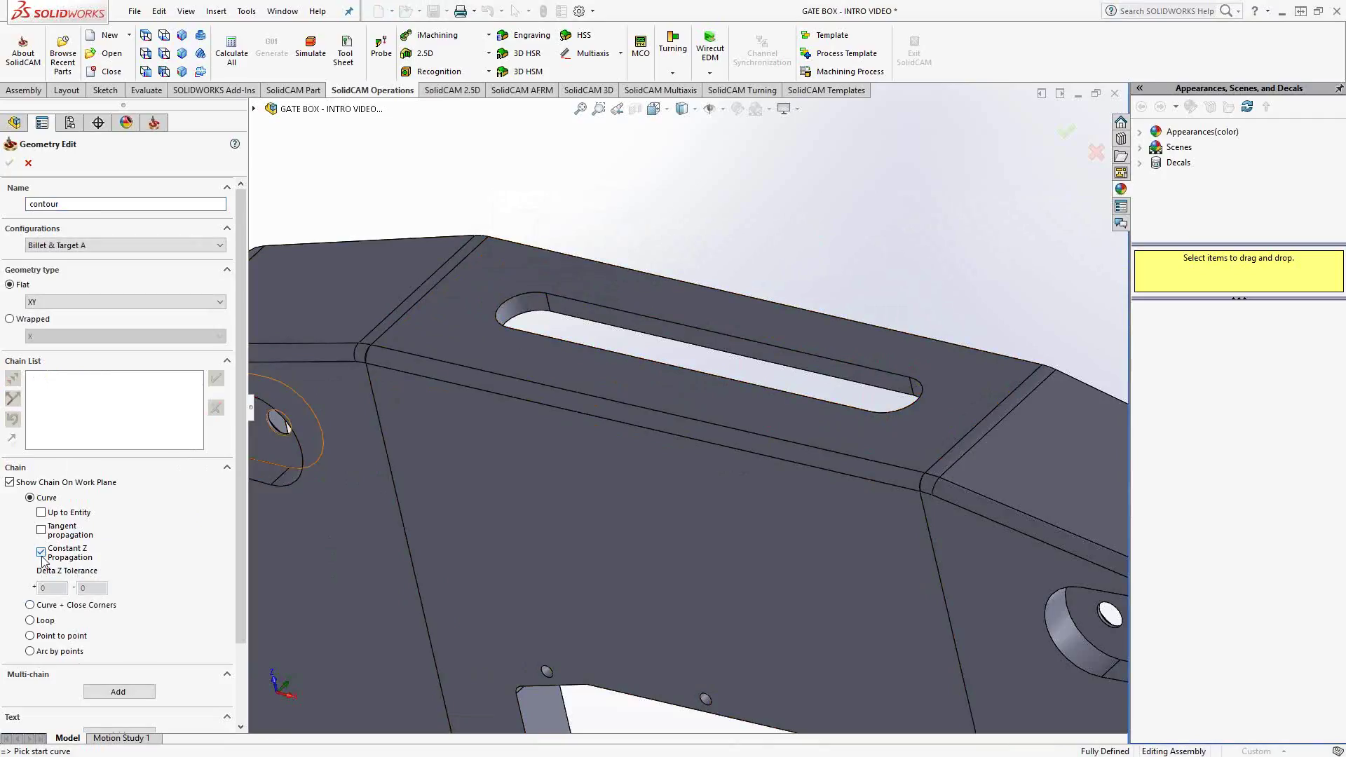
{"action": "left_click", "coordinate": [826, 340]}
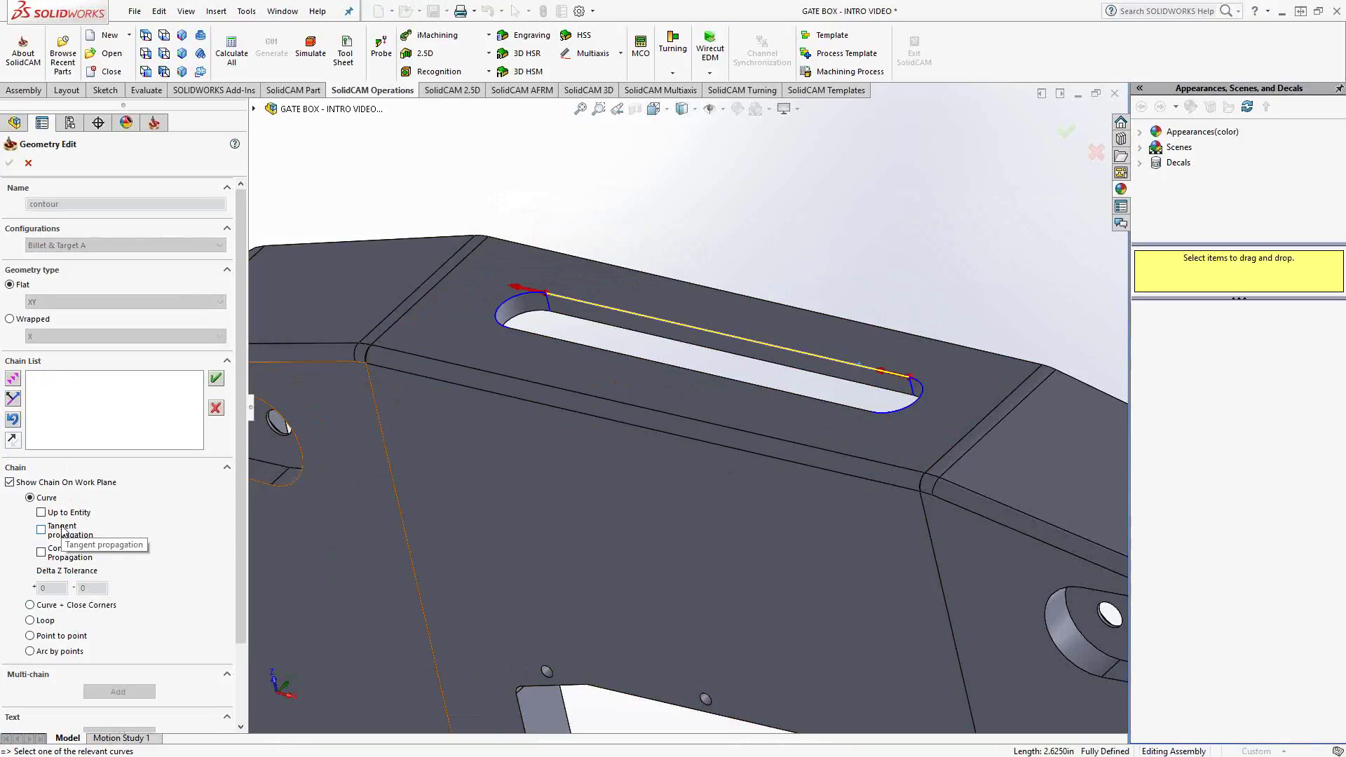
{"action": "left_click", "coordinate": [62, 532]}
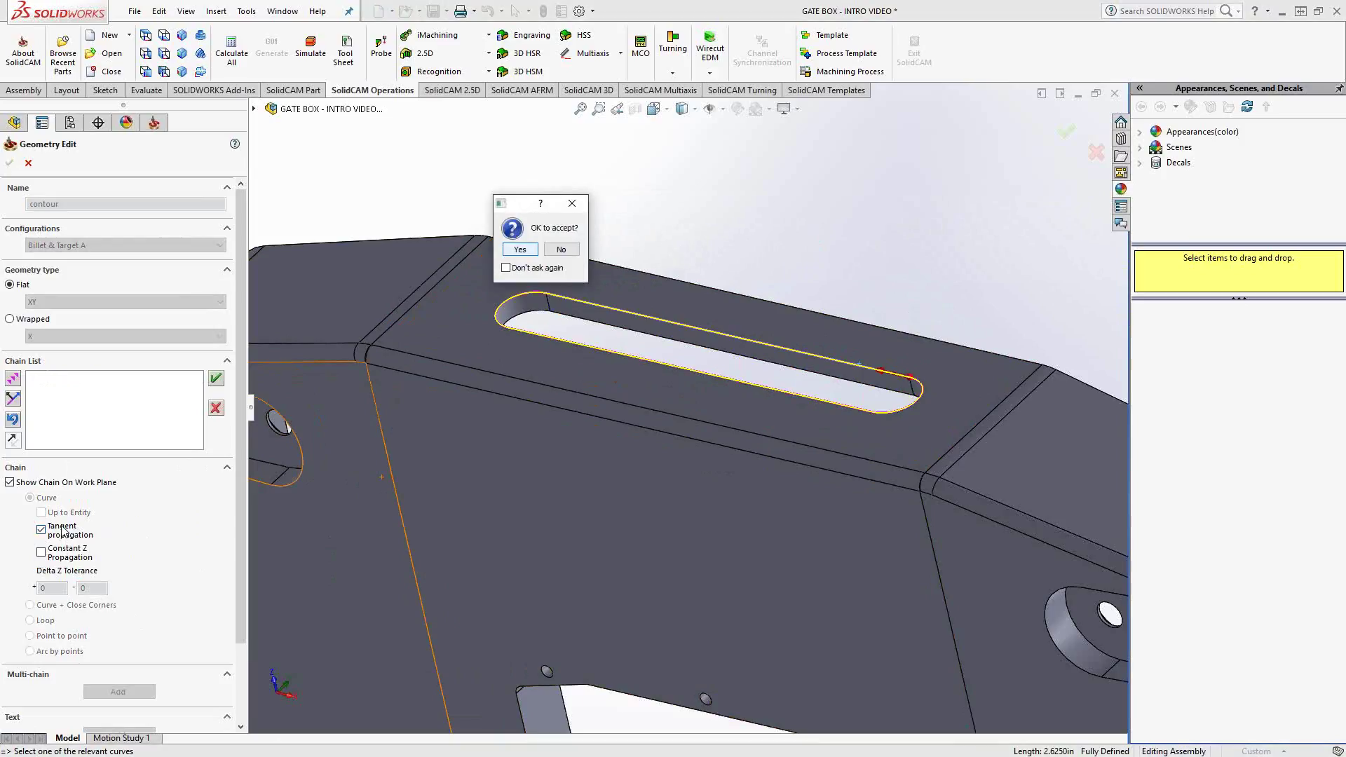
{"action": "left_click", "coordinate": [519, 250]}
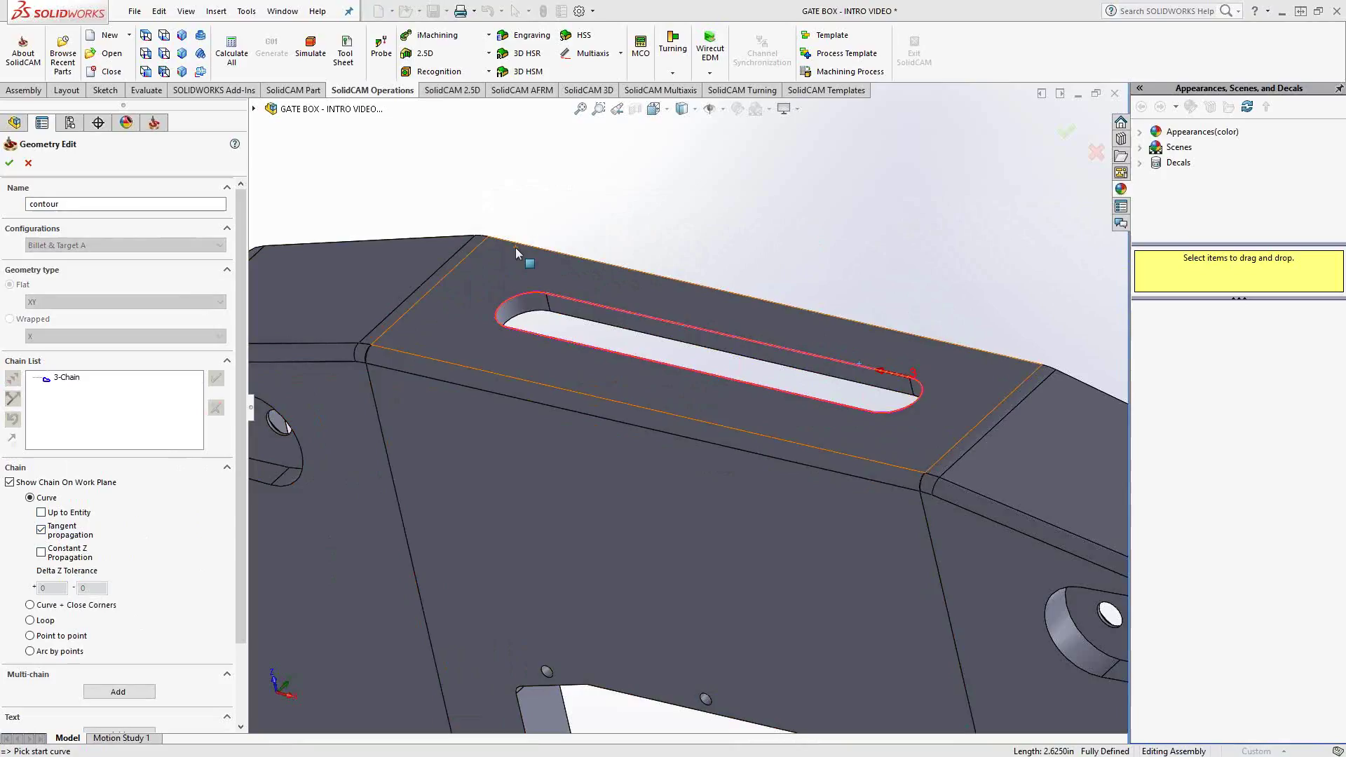
{"action": "left_click", "coordinate": [9, 164]}
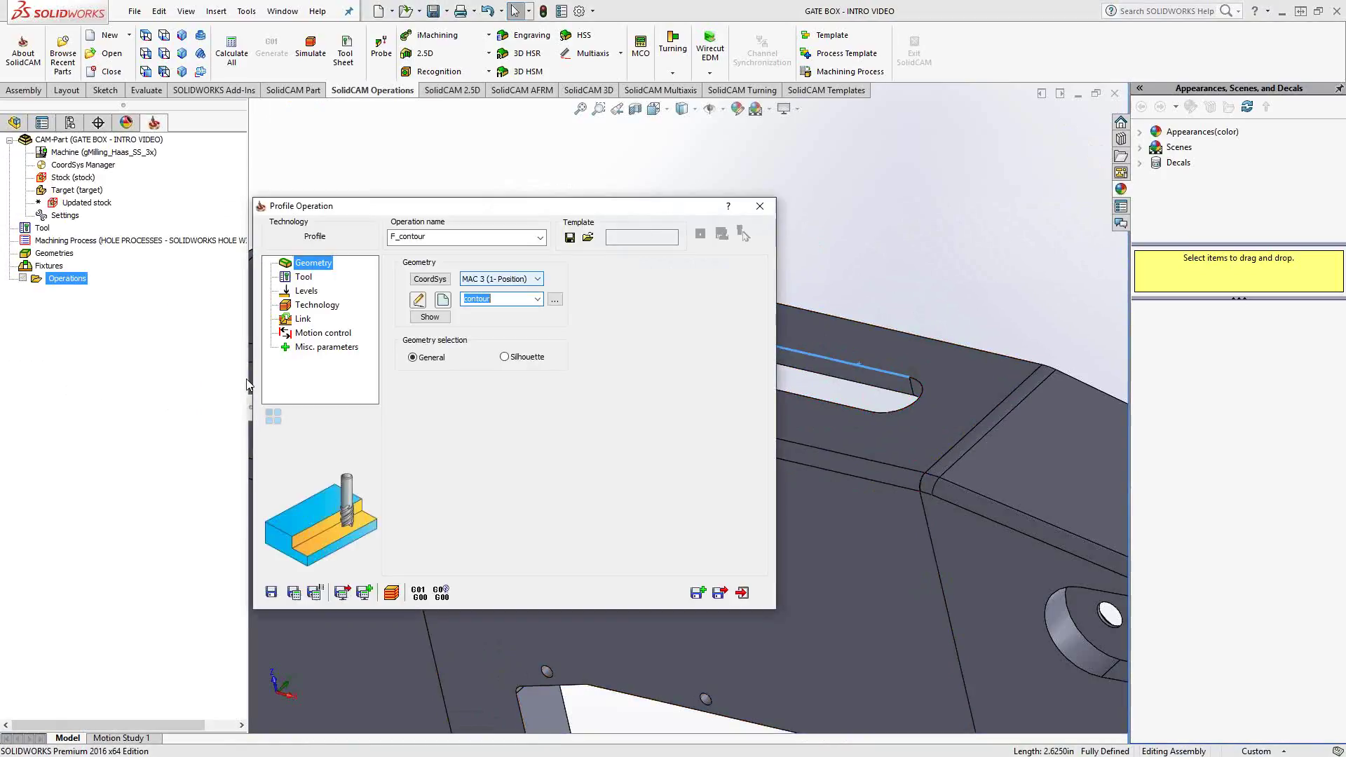
Assign tool 2, the 0.25-inch end mill, to the profile operation.
{"action": "left_click", "coordinate": [308, 278]}
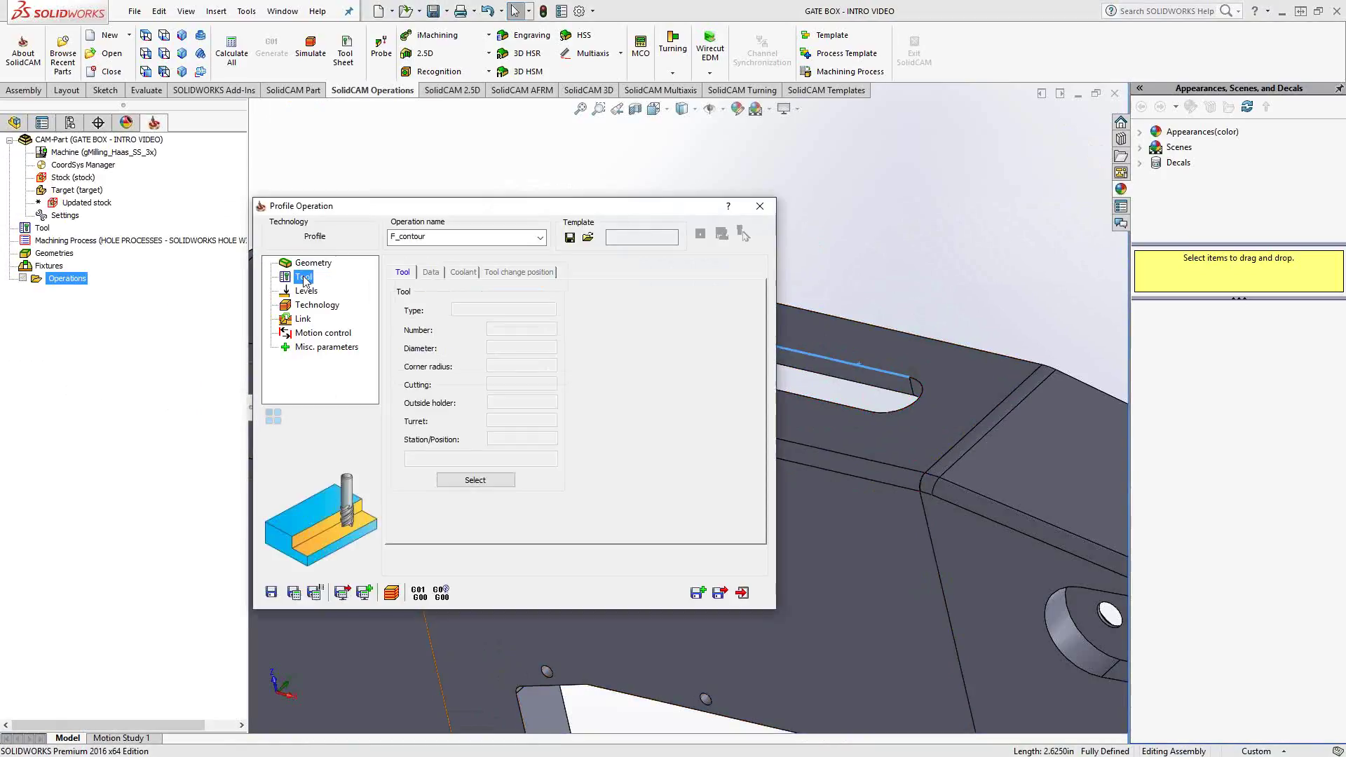
{"action": "left_click", "coordinate": [482, 482]}
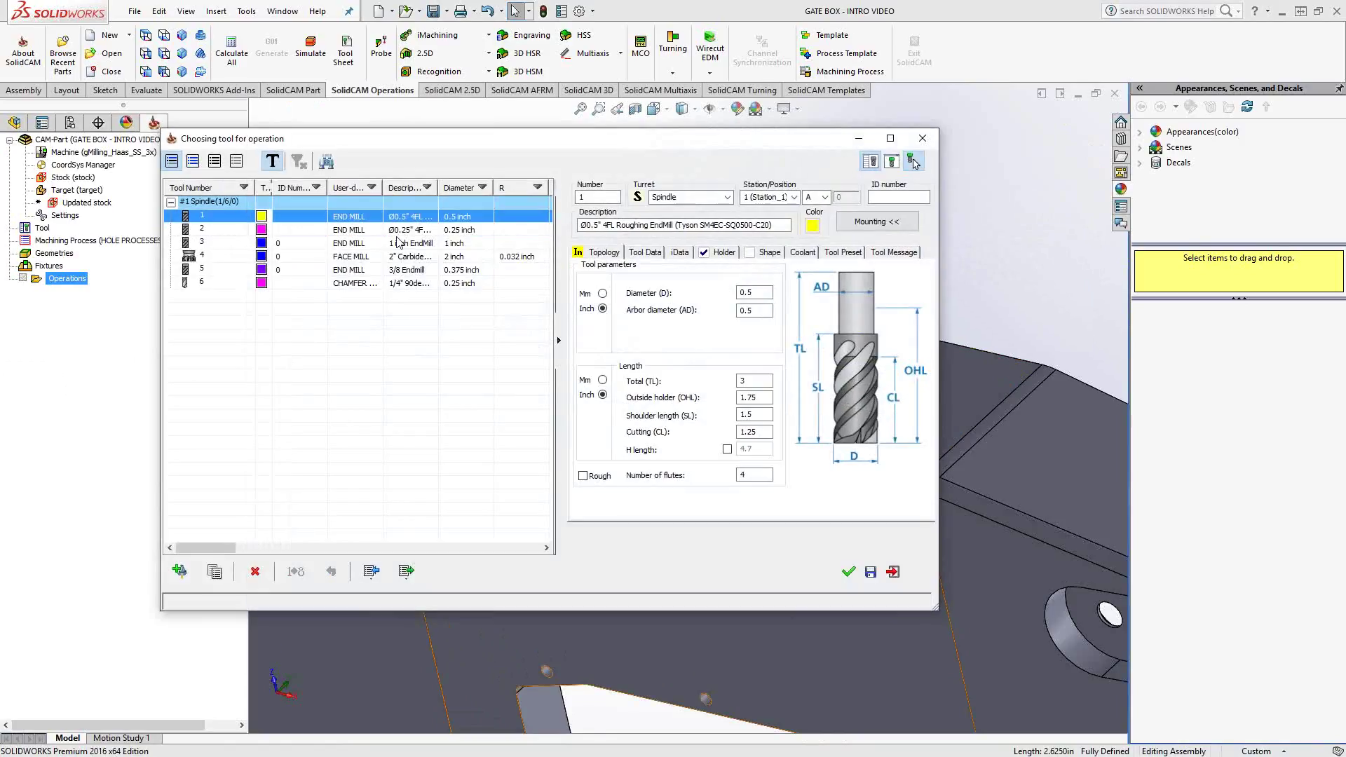
{"action": "left_click", "coordinate": [397, 234]}
{"action": "left_click", "coordinate": [848, 571]}
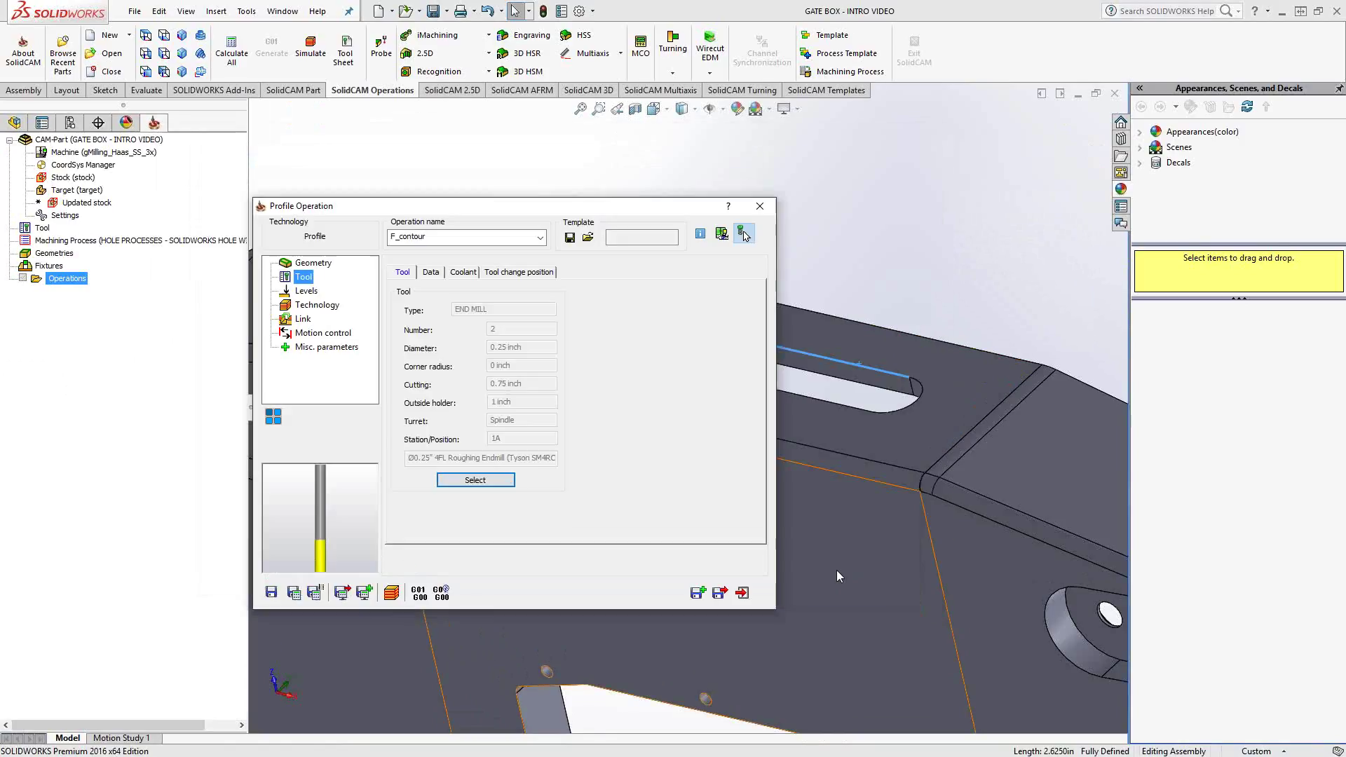
Set the upper level to 0 from the top face, profile depth 0.125 from the slot bottom, and depth delta -.03.
{"action": "left_click", "coordinate": [316, 305]}
{"action": "left_click", "coordinate": [429, 360]}
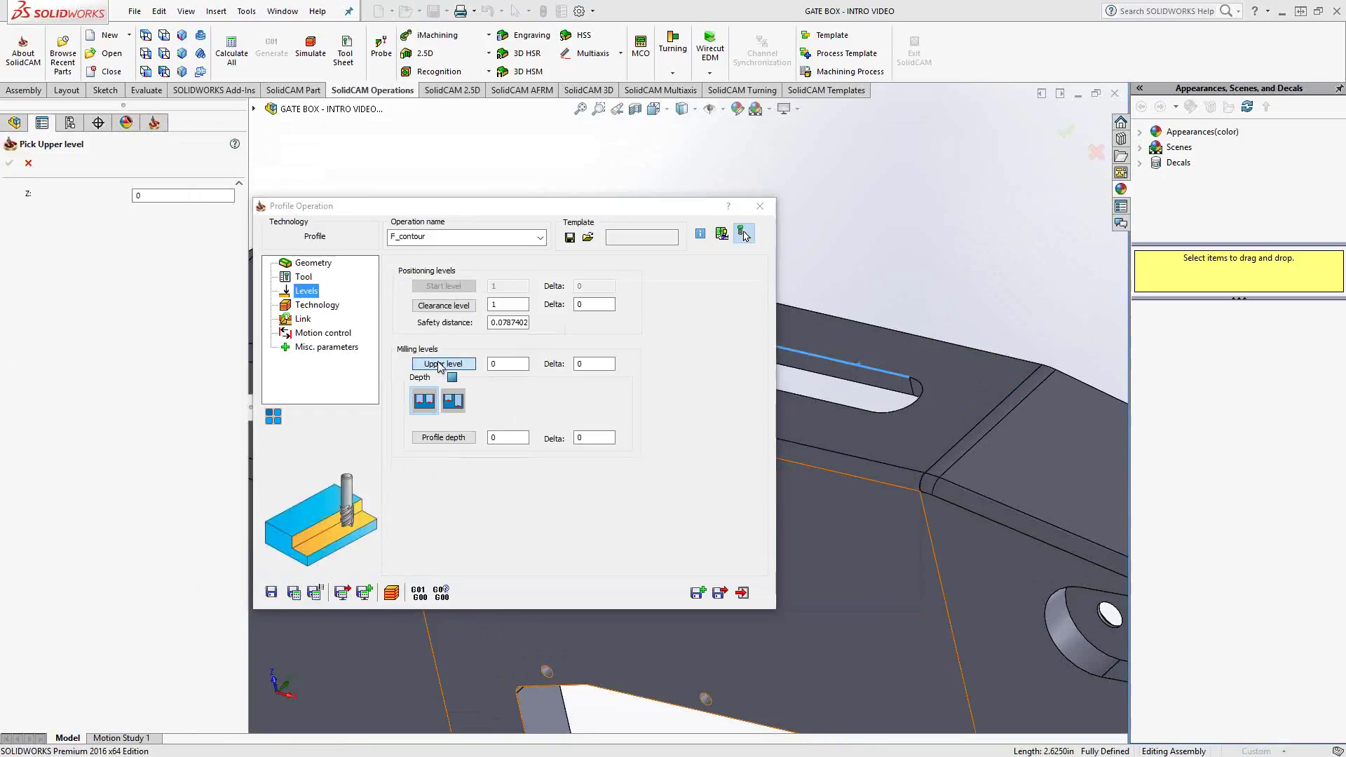
{"action": "left_click", "coordinate": [524, 268]}
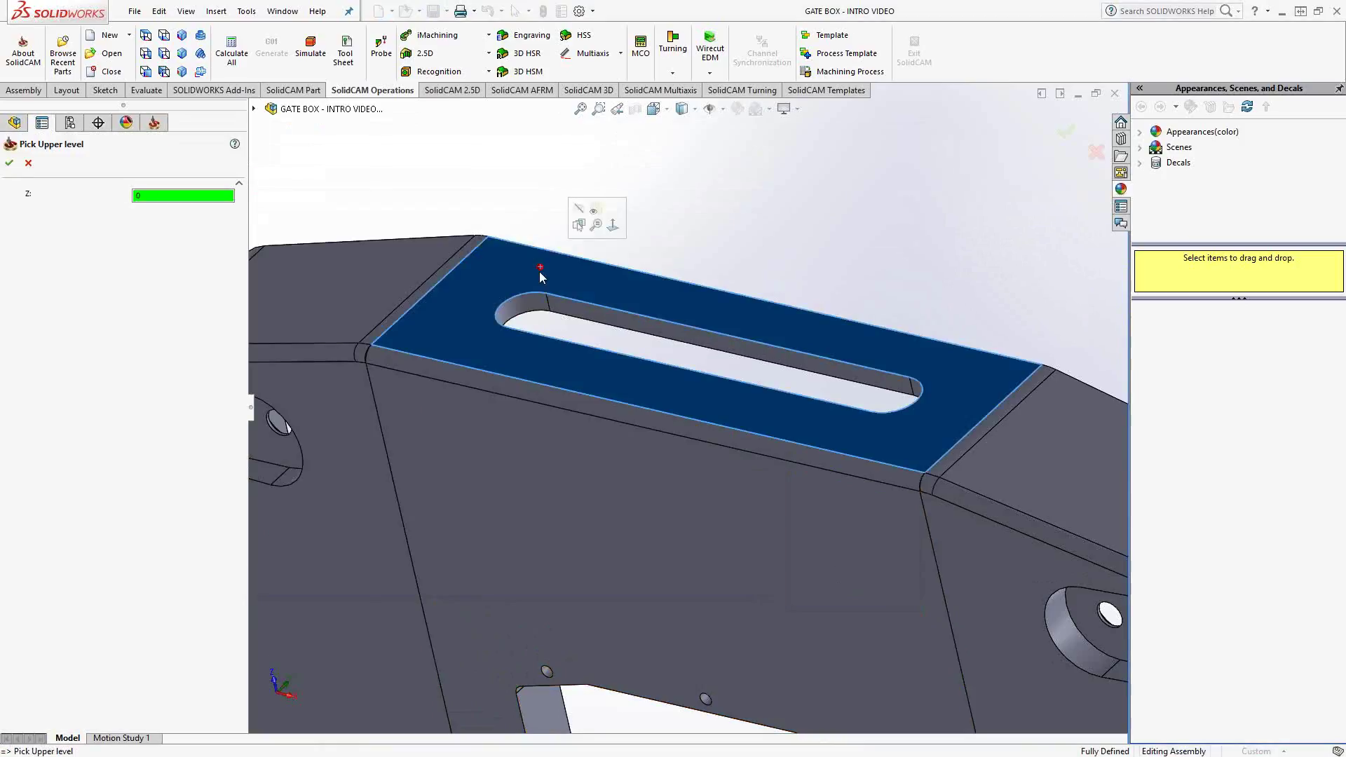
{"action": "left_click", "coordinate": [9, 163]}
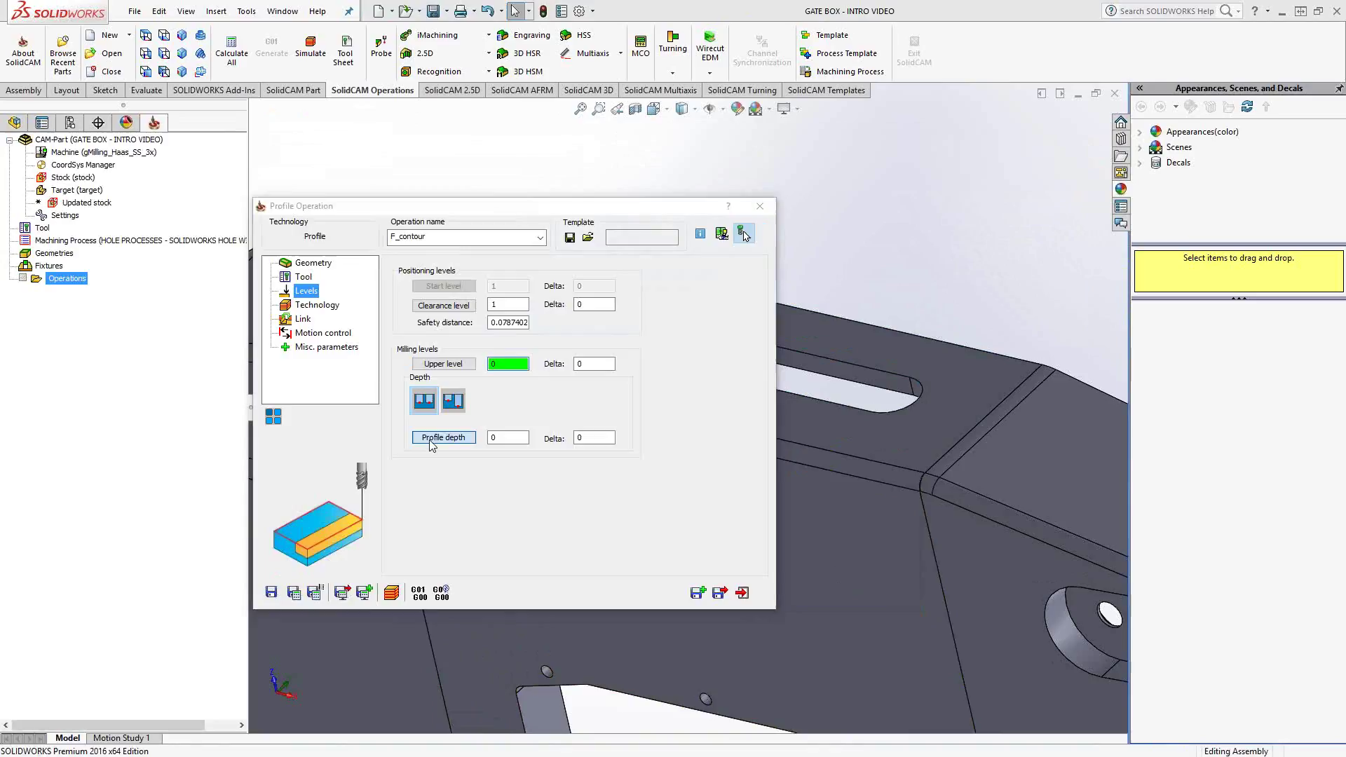
{"action": "left_click", "coordinate": [439, 438]}
{"action": "left_click", "coordinate": [551, 313]}
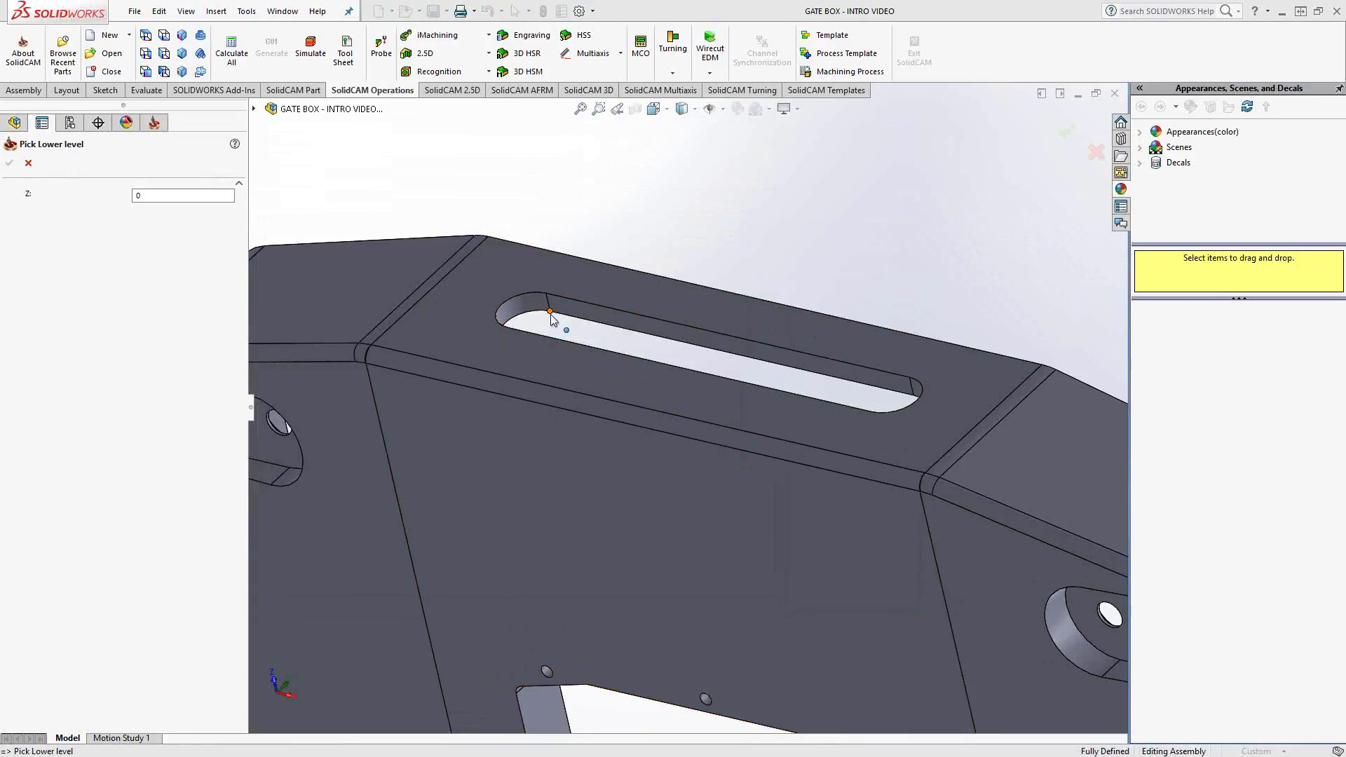
{"action": "left_click", "coordinate": [9, 163]}
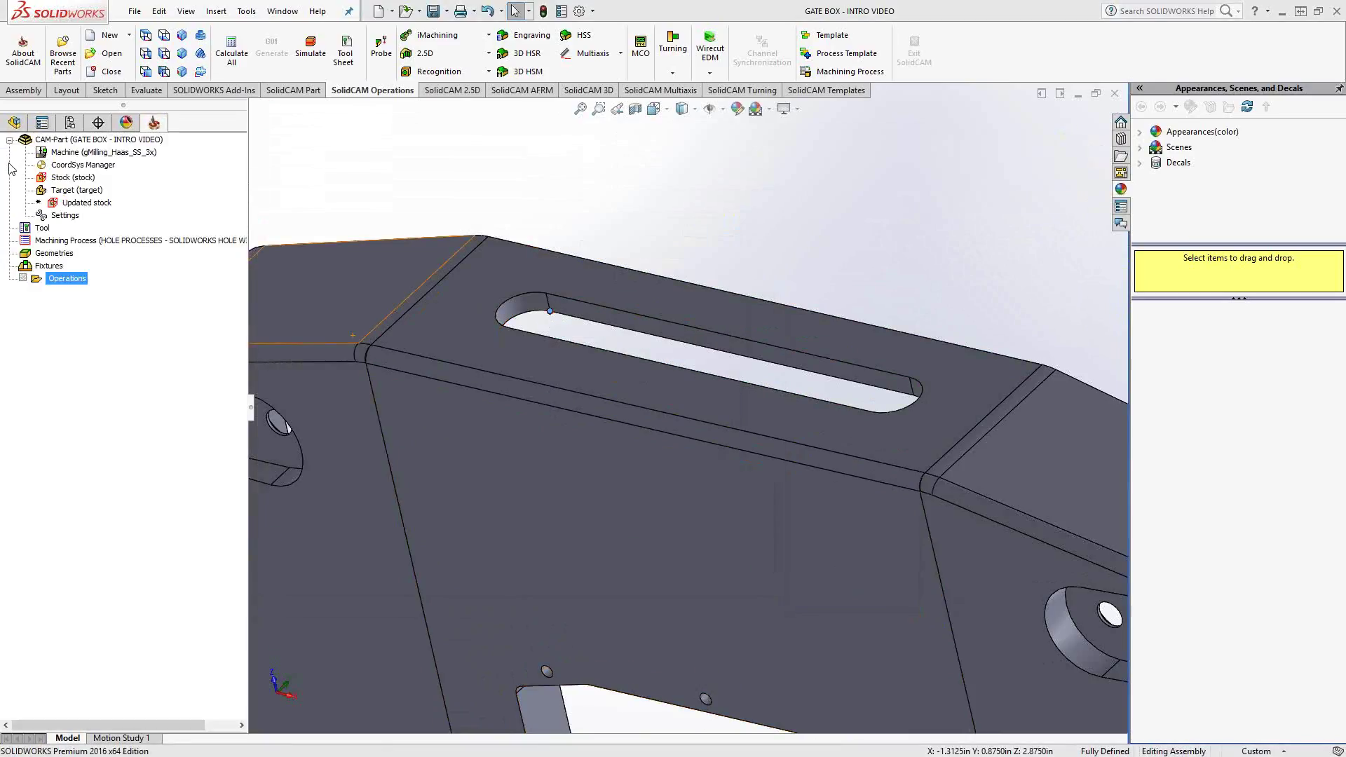
{"action": "double_click", "coordinate": [593, 438]}
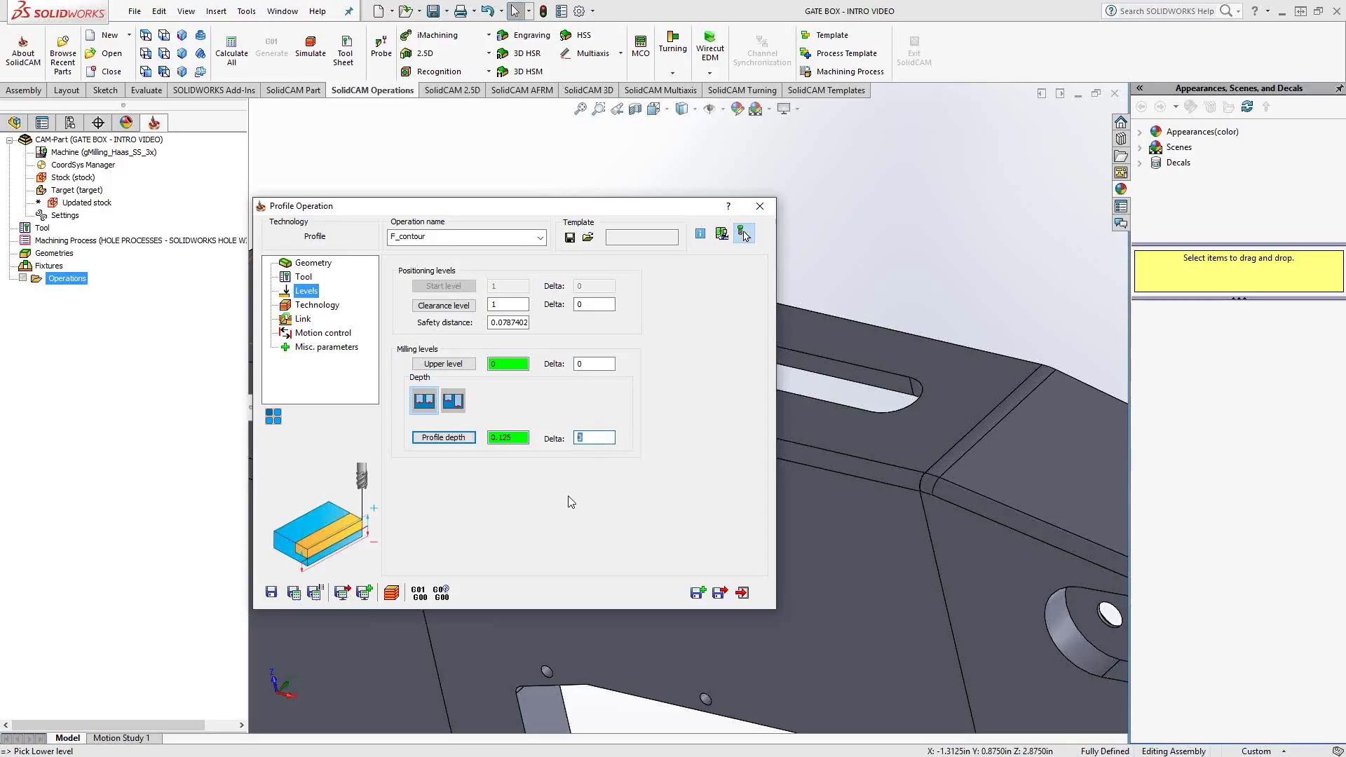
{"action": "type", "text": "-.03"}
Switch the technology to Rough only, with equal step down and a 0.05 max step down.
{"action": "left_click", "coordinate": [319, 306]}
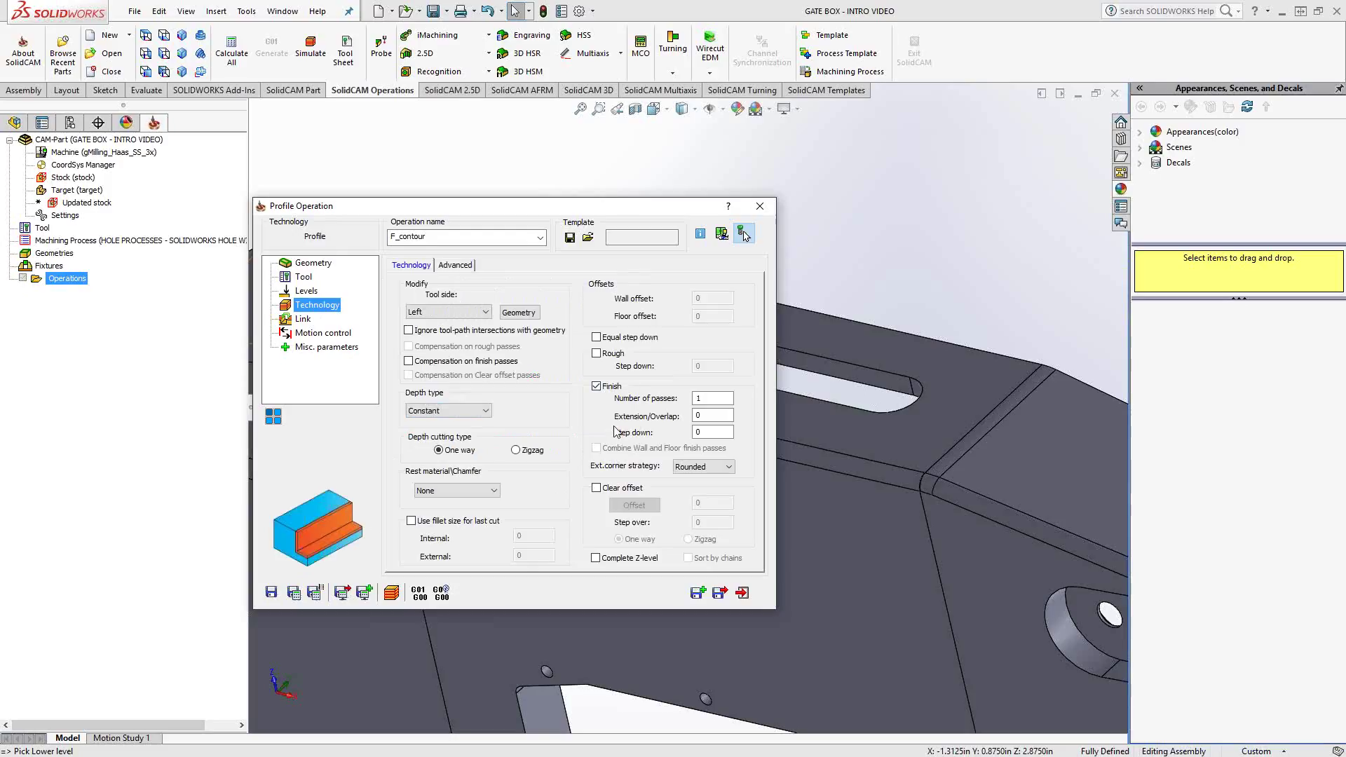
{"action": "left_click", "coordinate": [597, 356]}
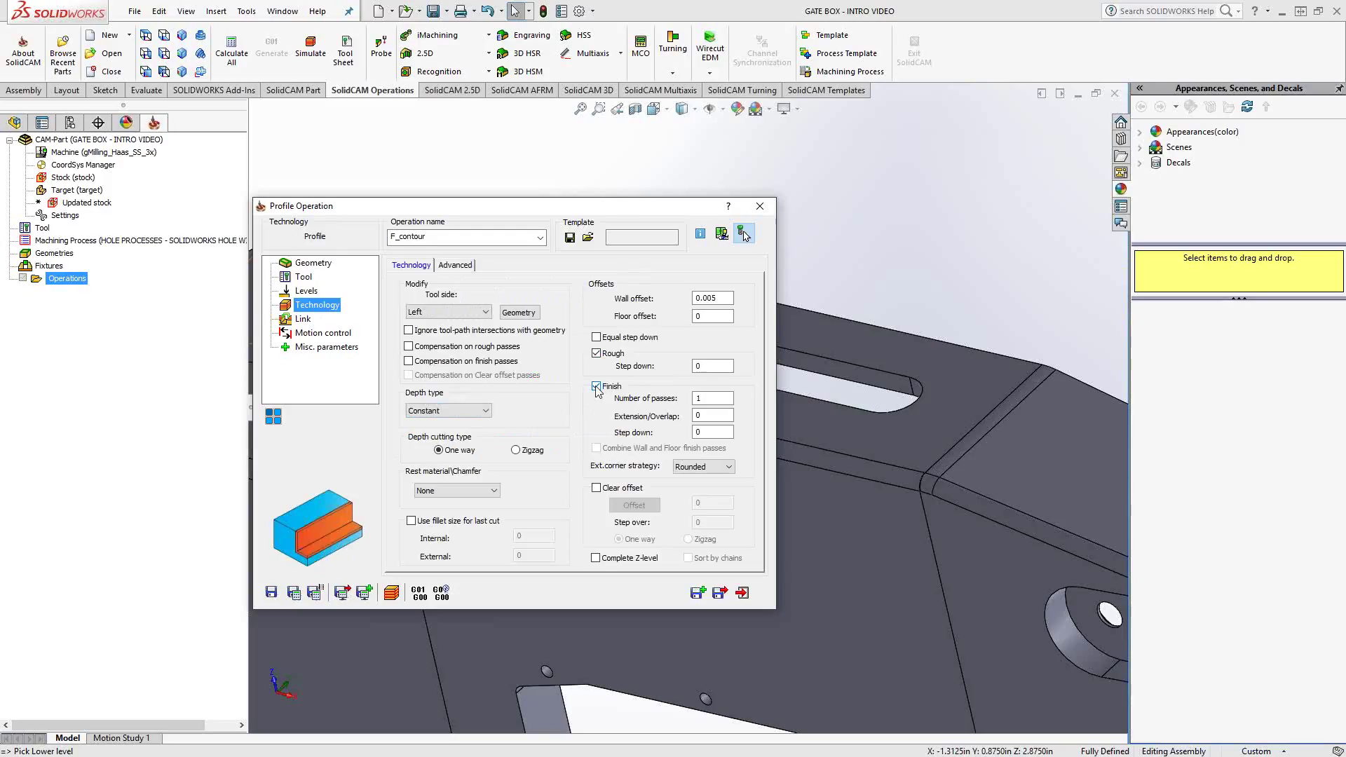
{"action": "left_click", "coordinate": [596, 388]}
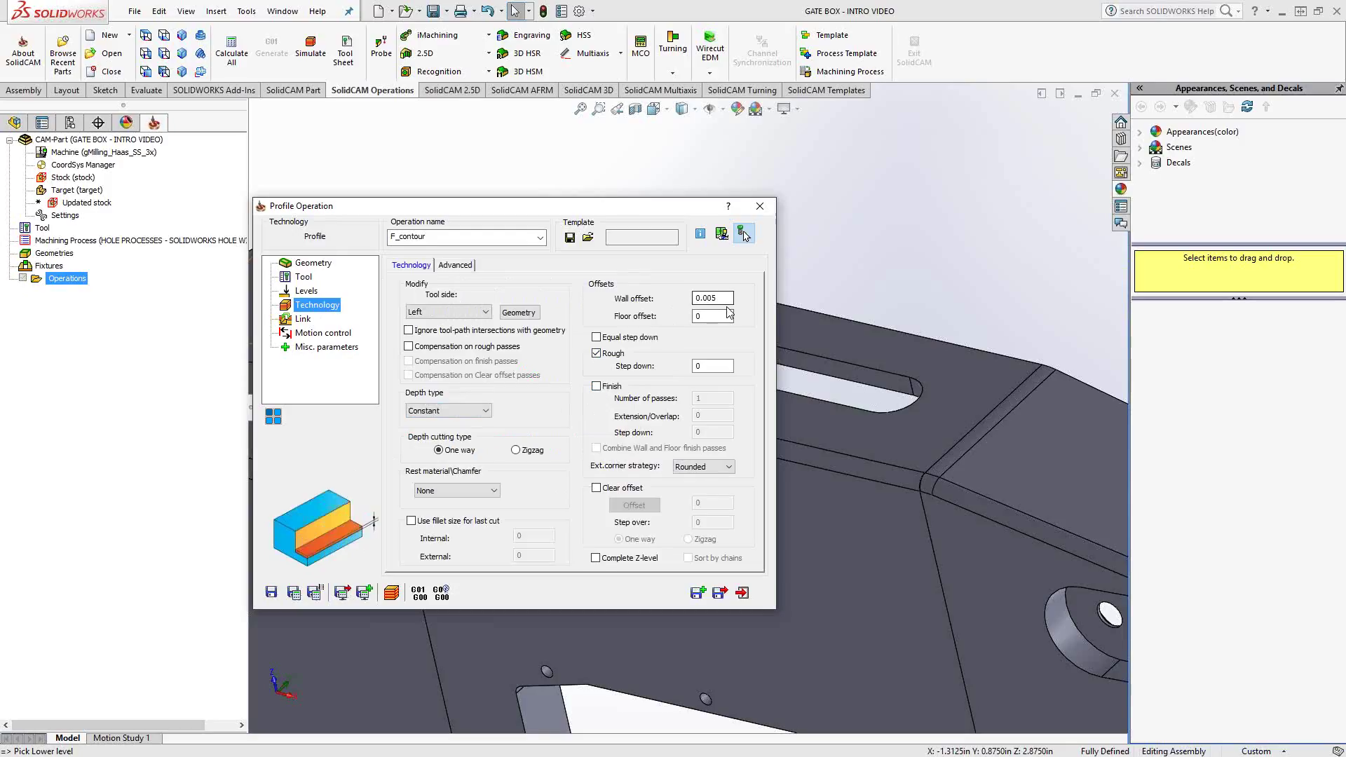
{"action": "left_click", "coordinate": [596, 354]}
{"action": "left_click", "coordinate": [596, 354]}
{"action": "left_click", "coordinate": [596, 386]}
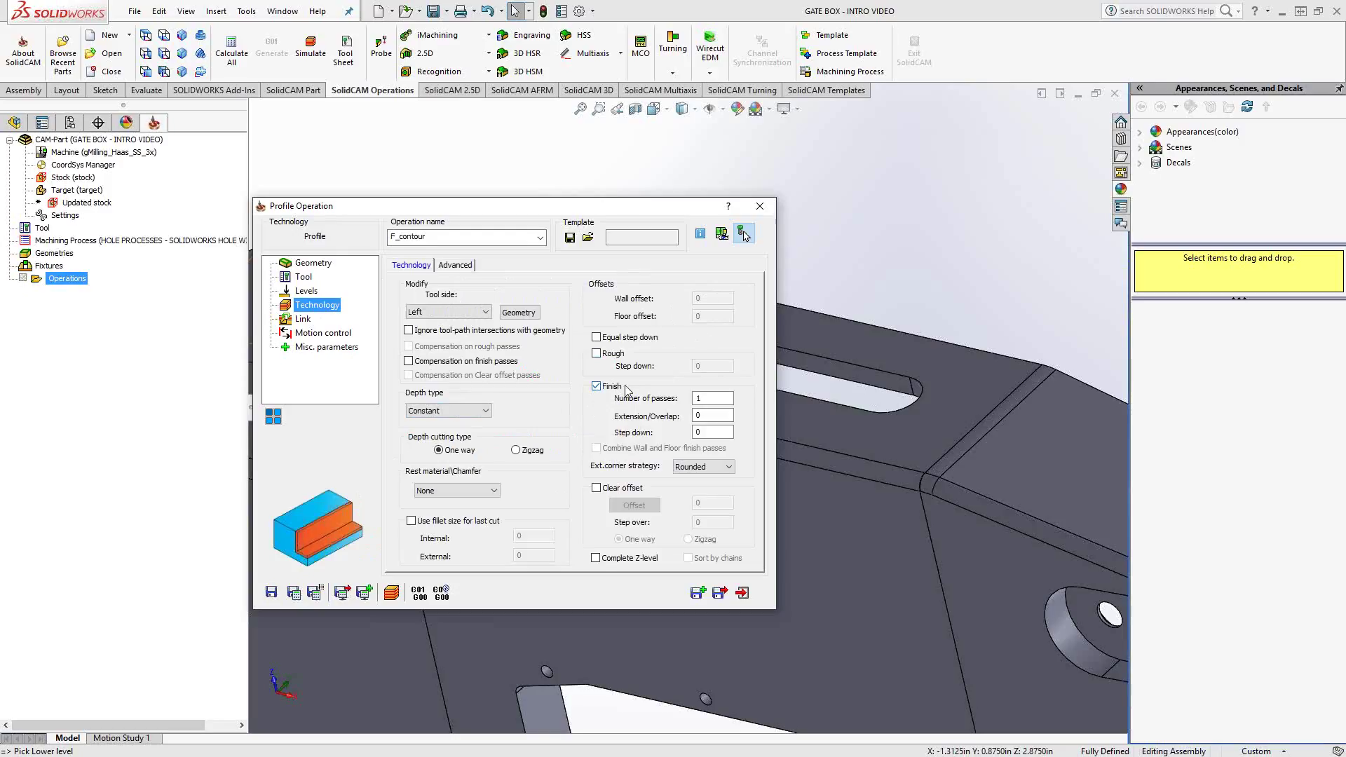
{"action": "left_click", "coordinate": [596, 387]}
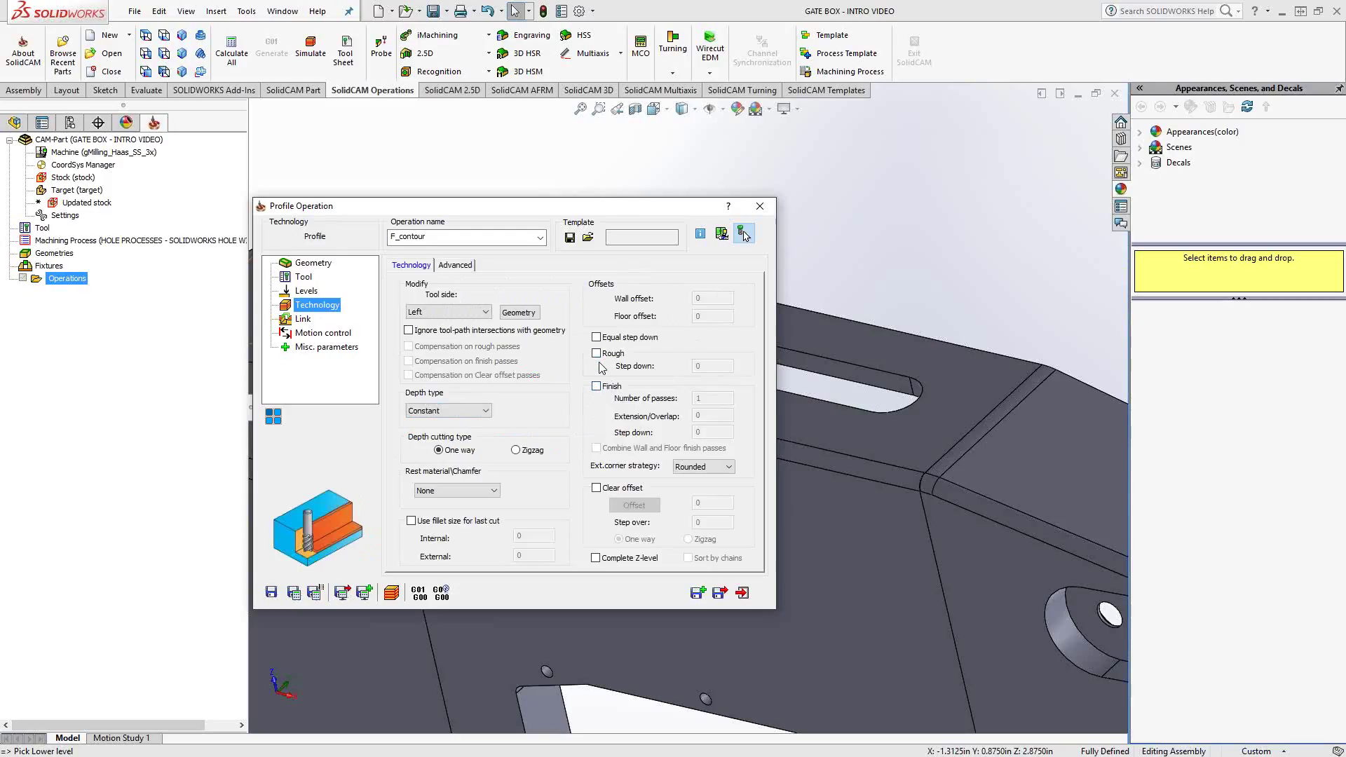
{"action": "left_click", "coordinate": [597, 354]}
{"action": "left_click", "coordinate": [597, 337]}
{"action": "double_click", "coordinate": [698, 365]}
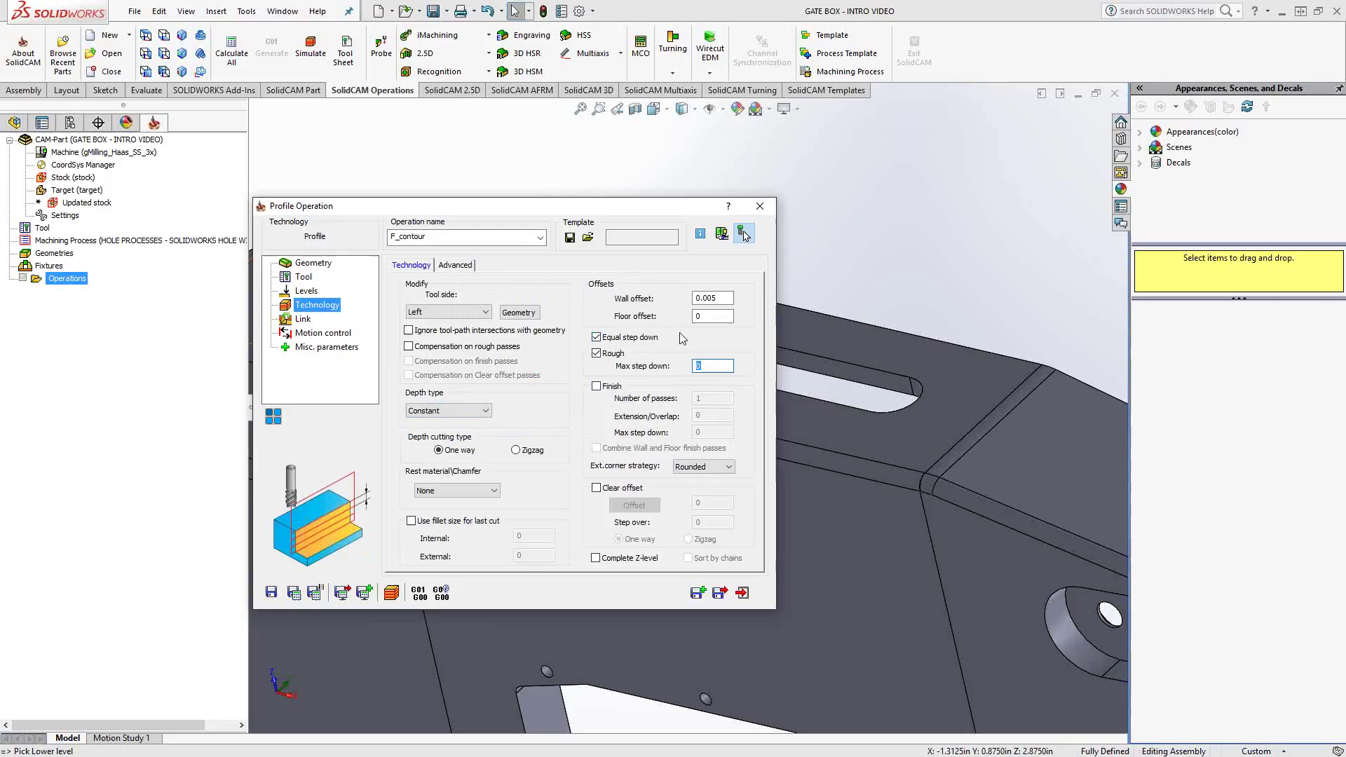
{"action": "type", "text": ".05"}
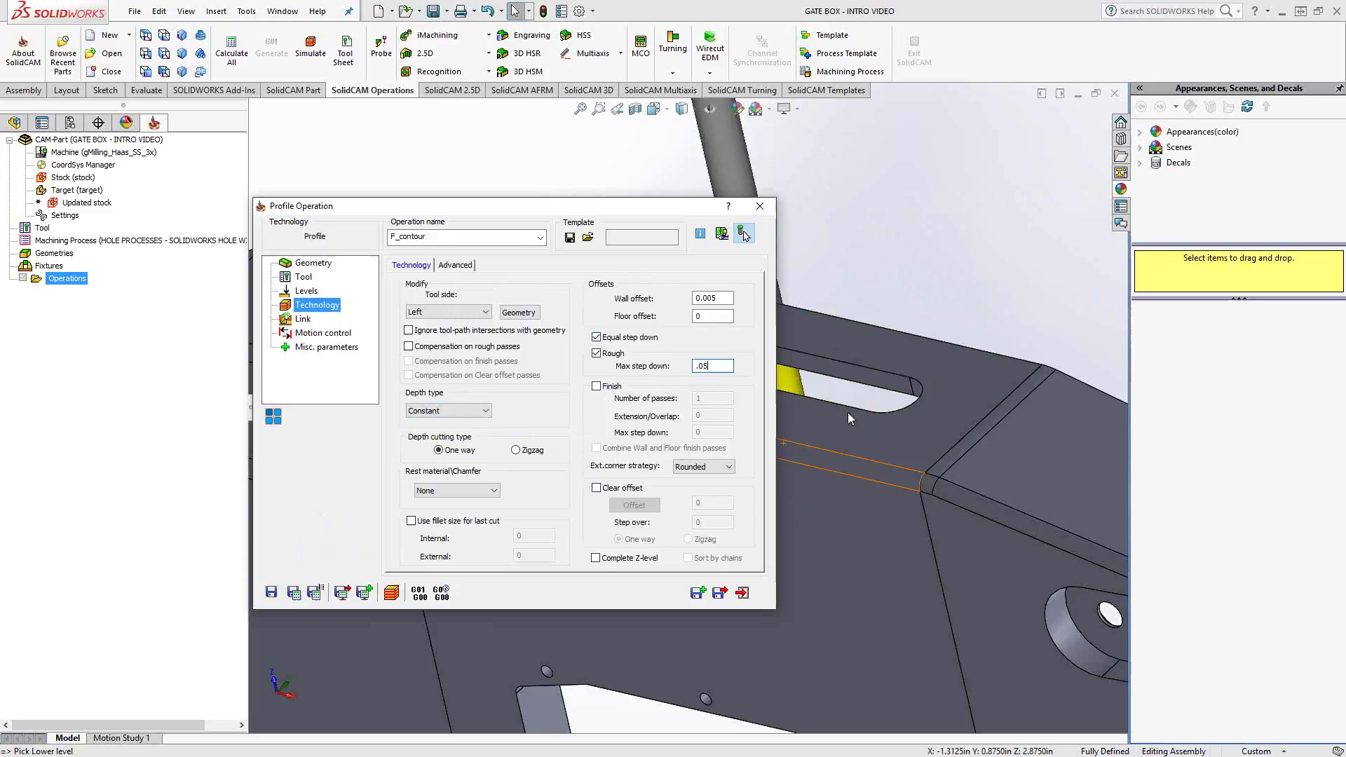
{"action": "left_click", "coordinate": [596, 488]}
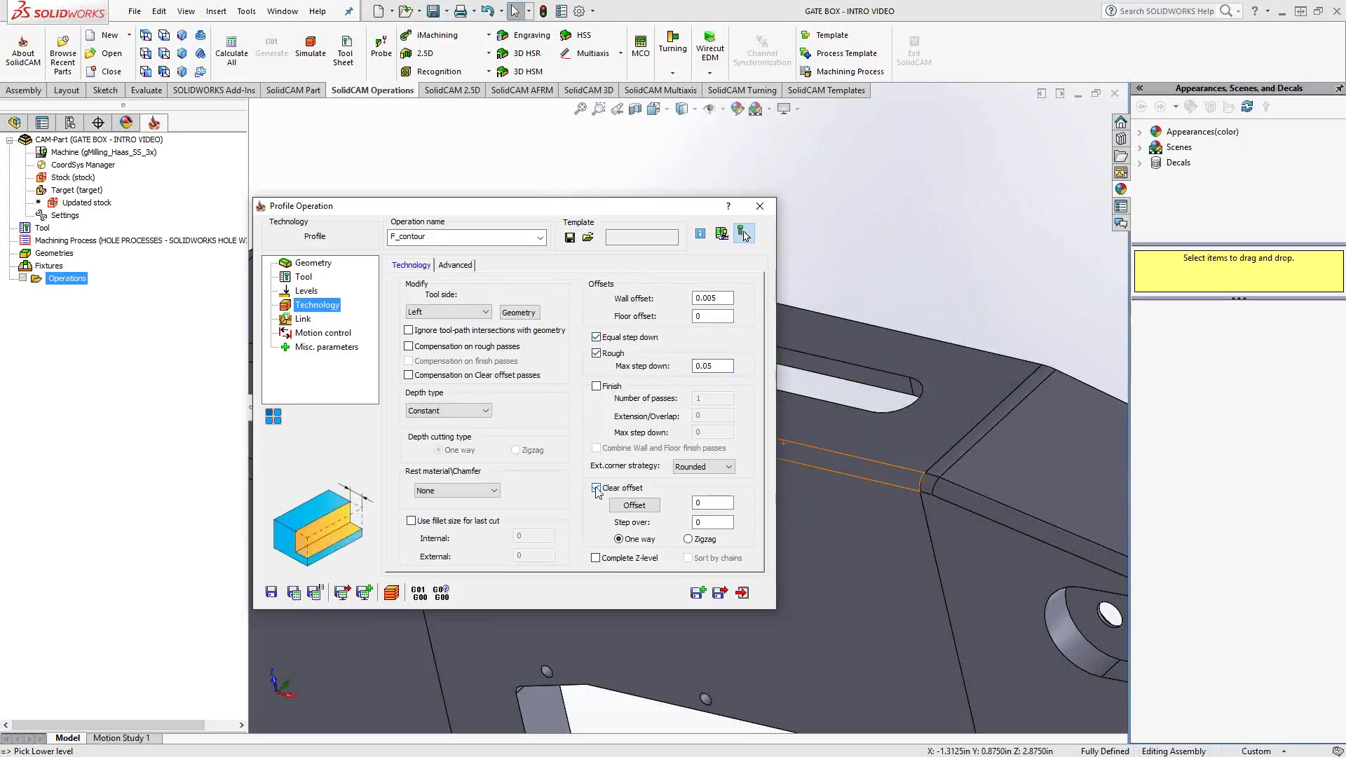
{"action": "double_click", "coordinate": [694, 504]}
{"action": "type", "text": ".5"}
{"action": "key", "text": "Tab"}
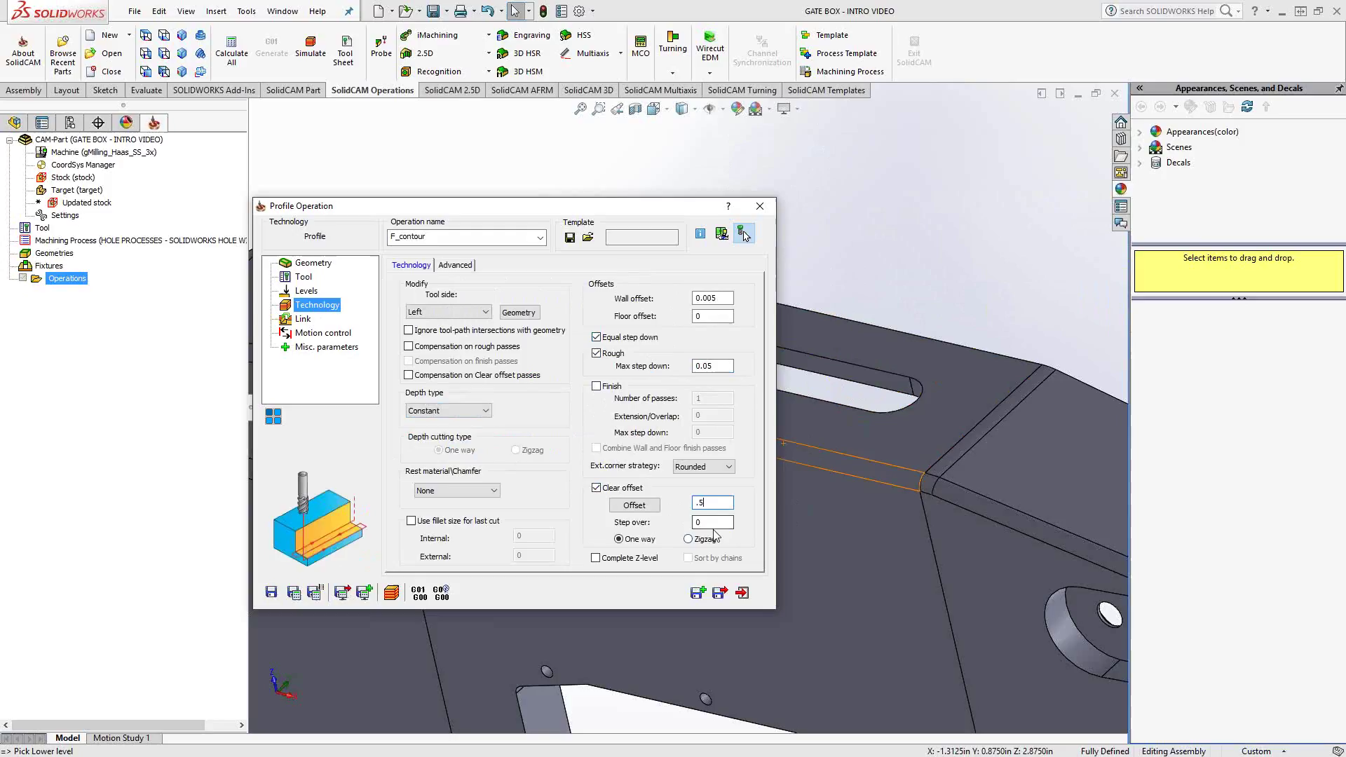
{"action": "type", "text": ".13"}
{"action": "left_click", "coordinate": [595, 488]}
{"action": "left_click", "coordinate": [596, 488]}
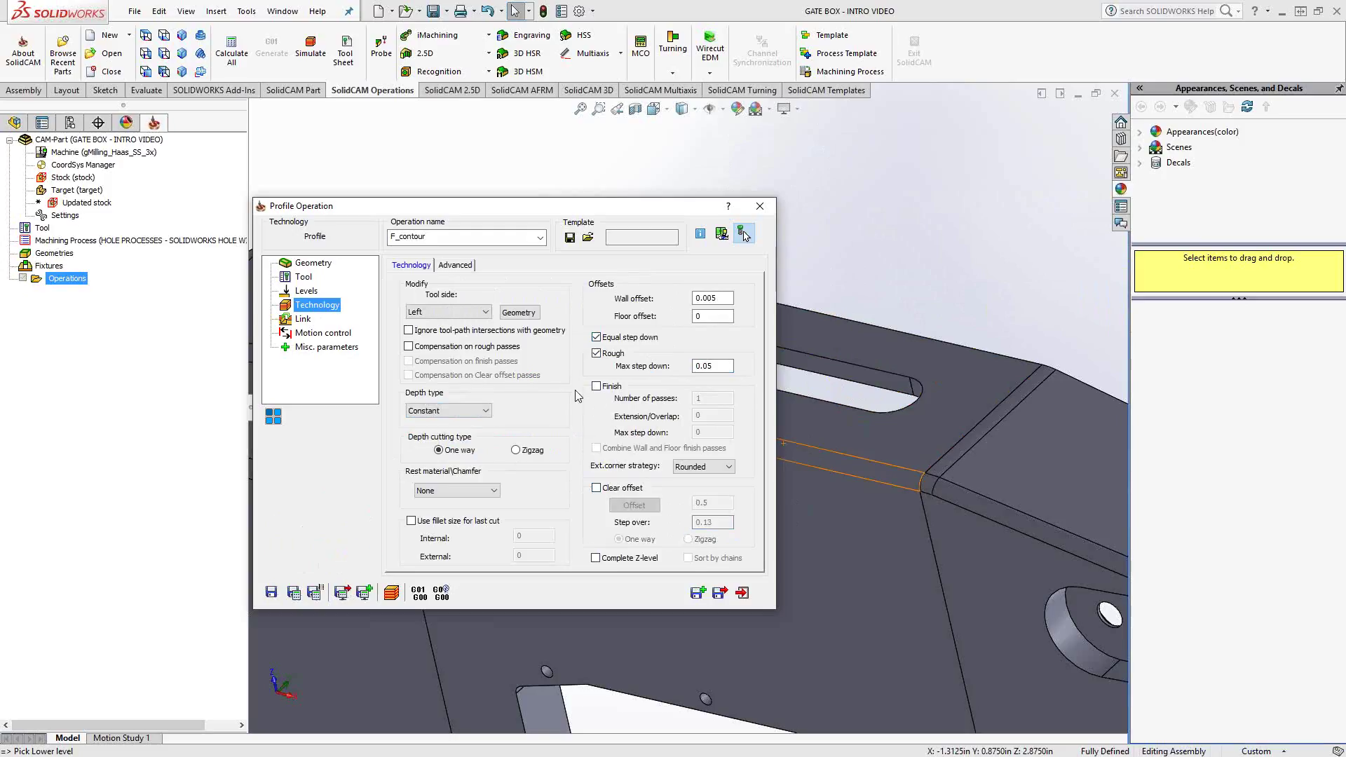
{"action": "left_click", "coordinate": [597, 387]}
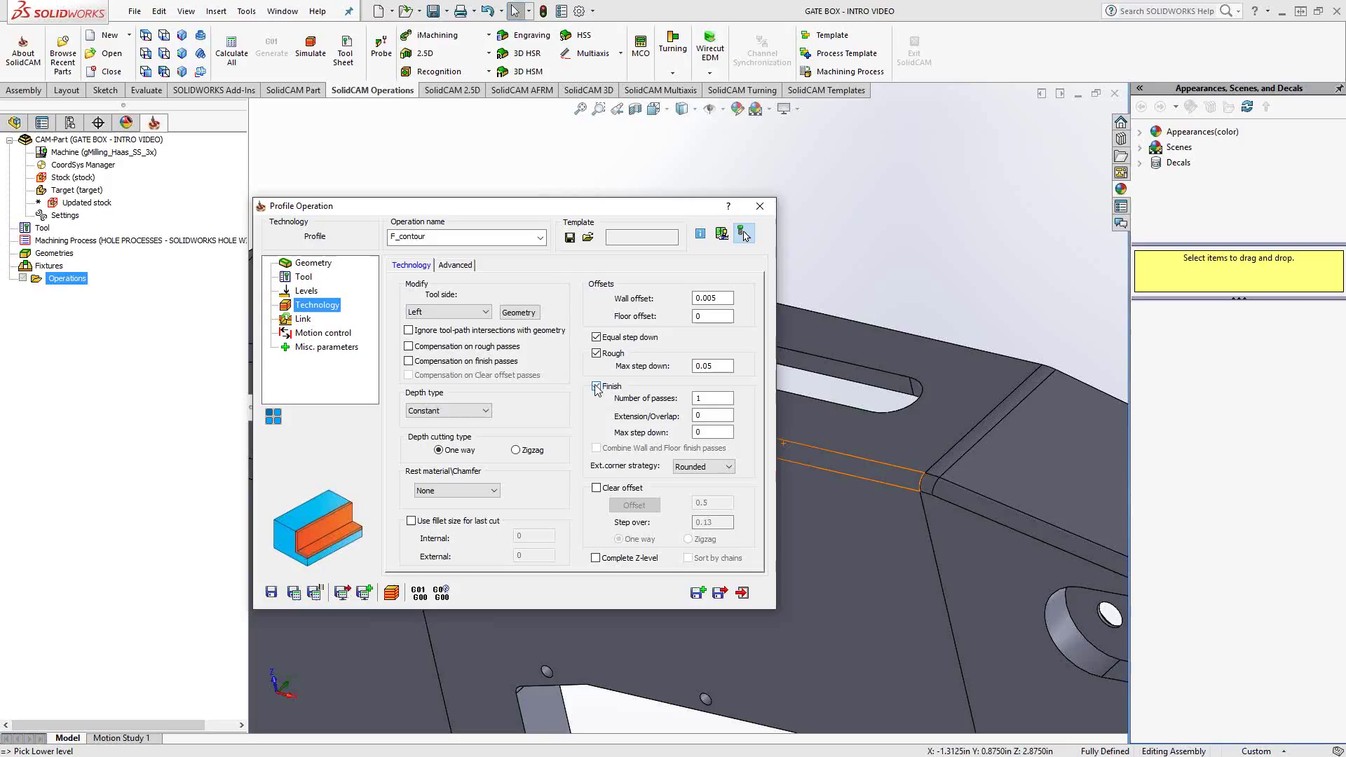
{"action": "left_click", "coordinate": [596, 488]}
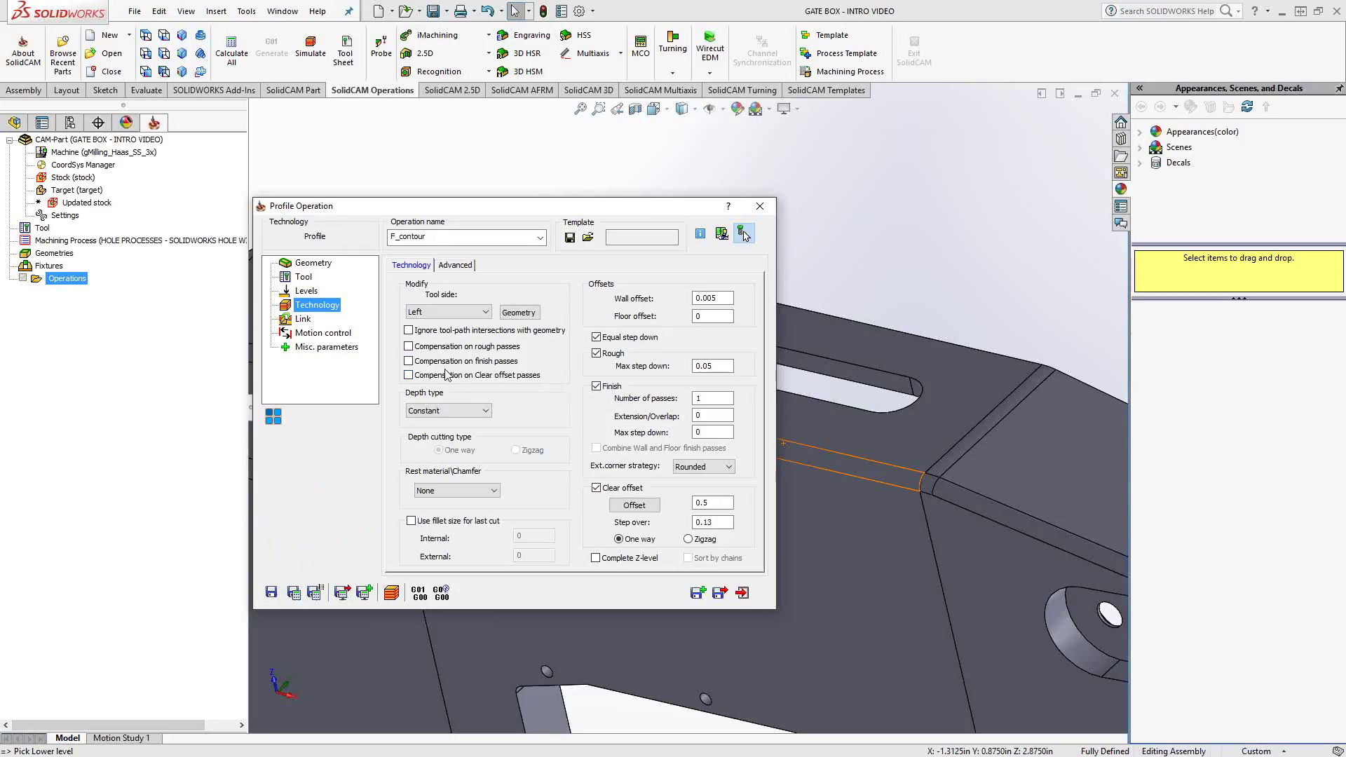
{"action": "left_click", "coordinate": [597, 387]}
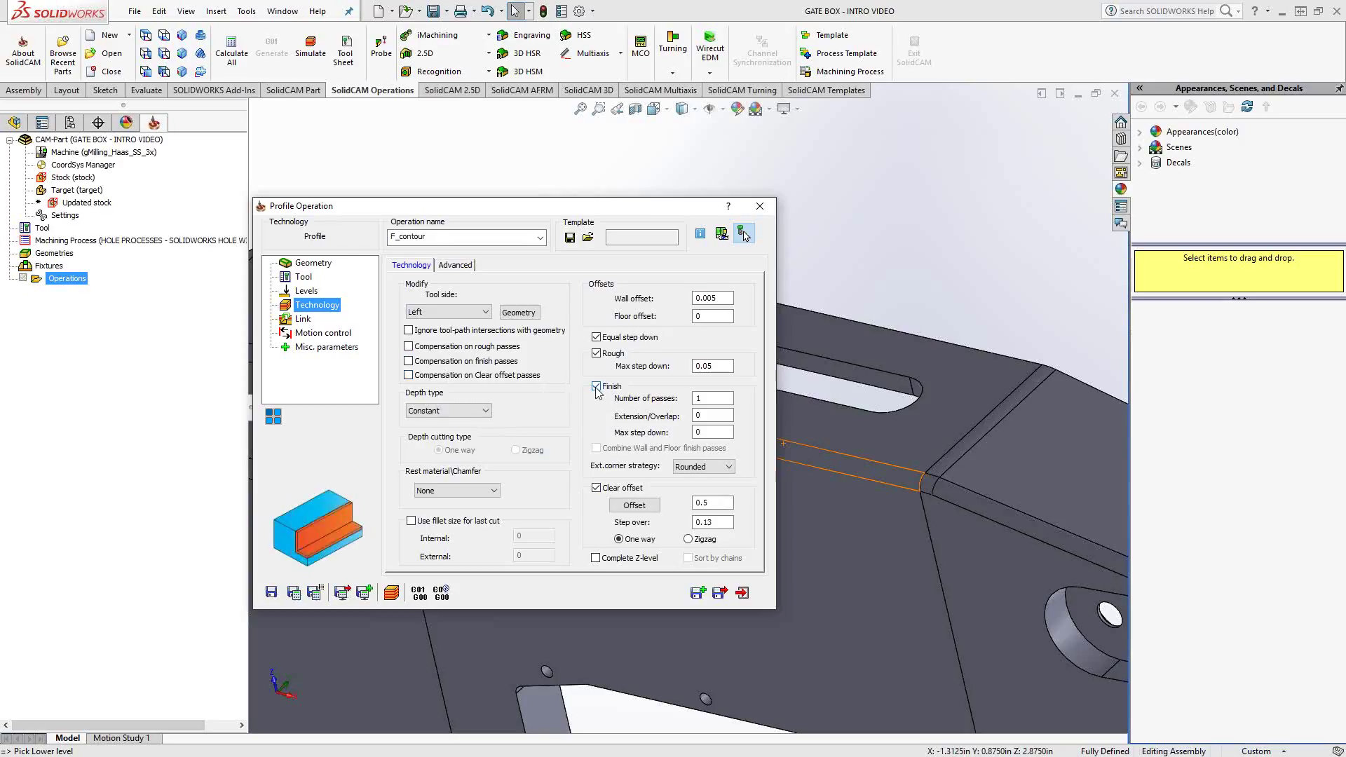
{"action": "left_click", "coordinate": [596, 488]}
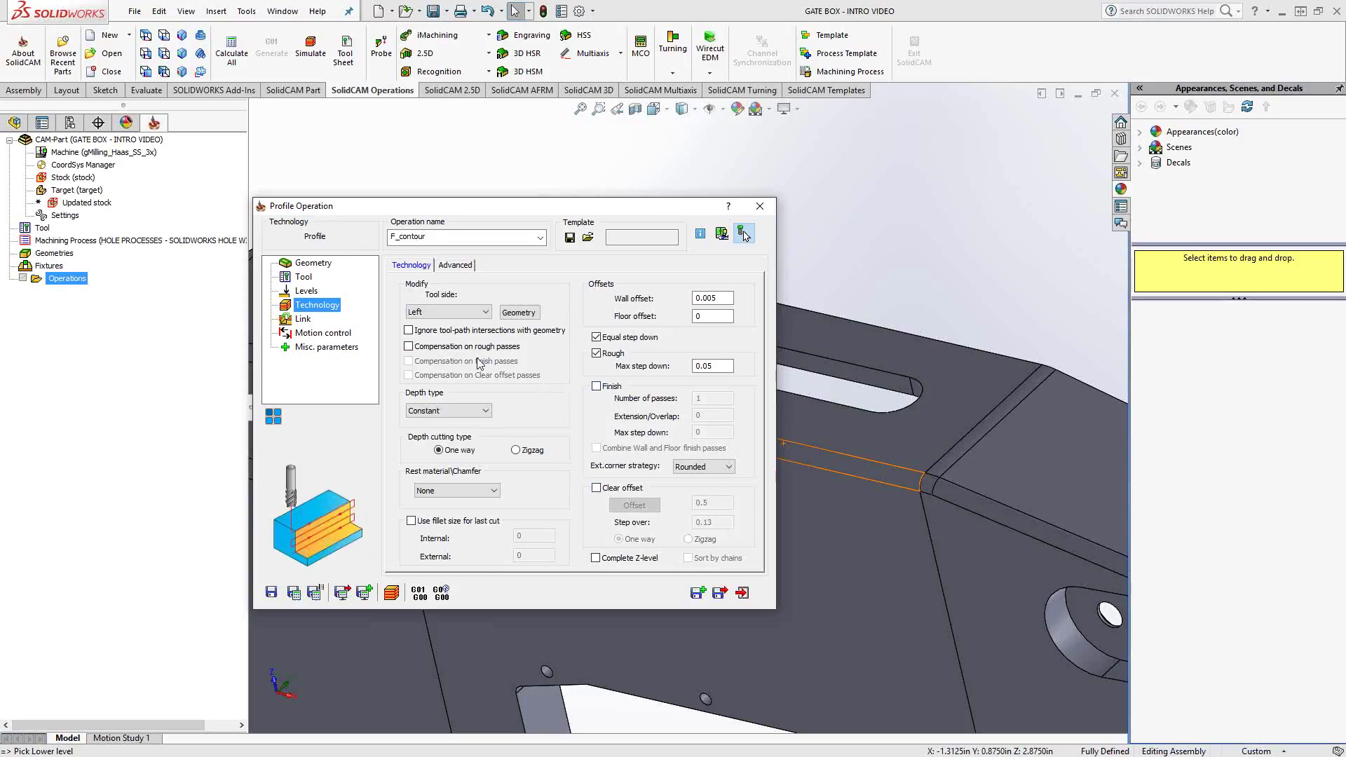
Calculate the F_contour toolpath and preview the tool moving along the slot.
{"action": "left_click", "coordinate": [294, 593]}
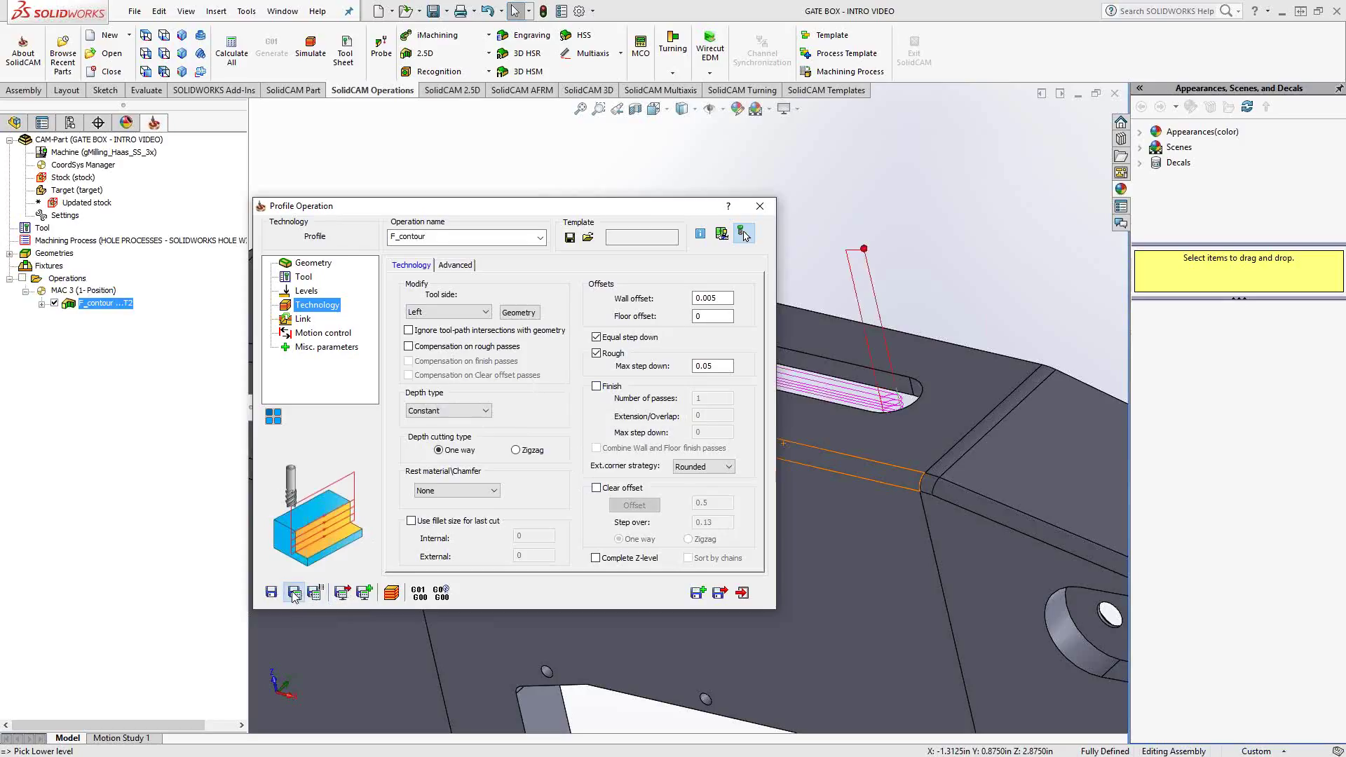
{"action": "left_click", "coordinate": [342, 593]}
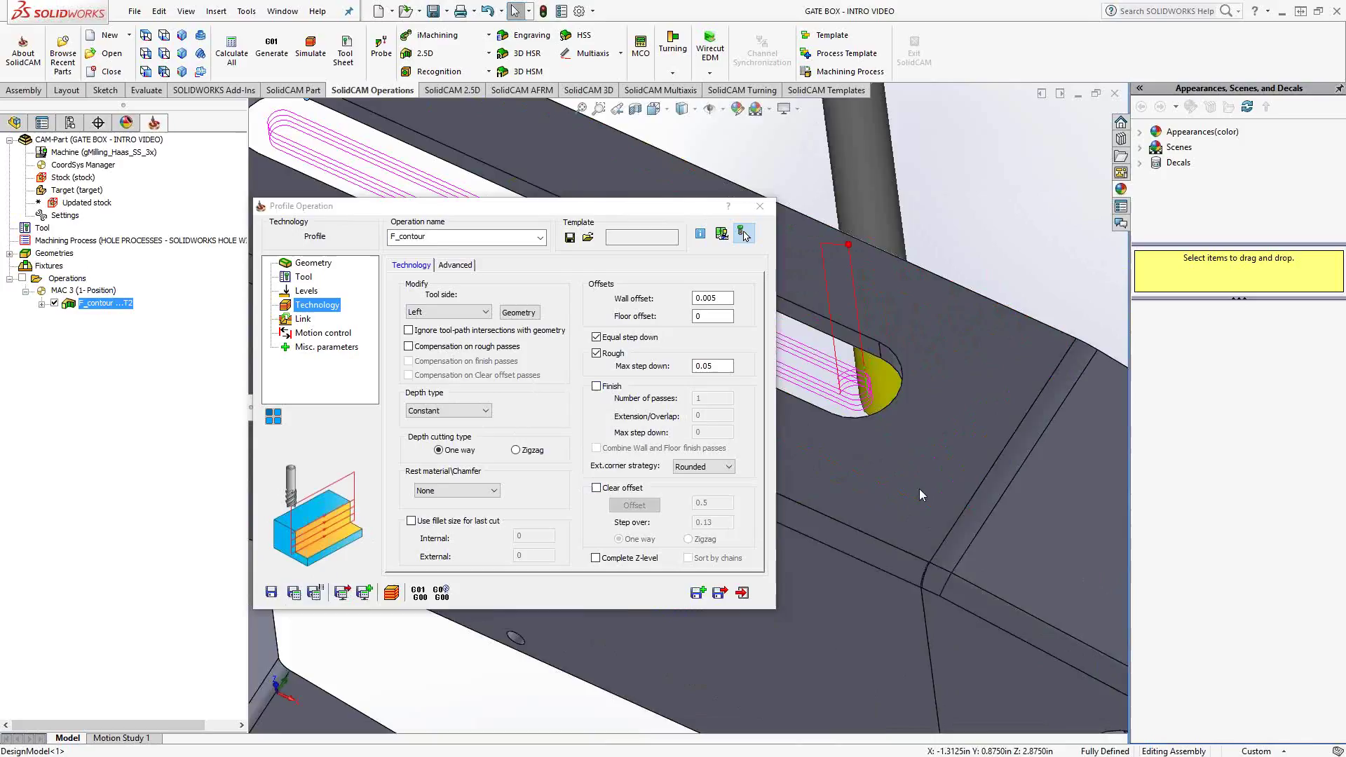
{"action": "left_click_drag", "start_coordinate": [620, 208], "coordinate": [431, 144]}
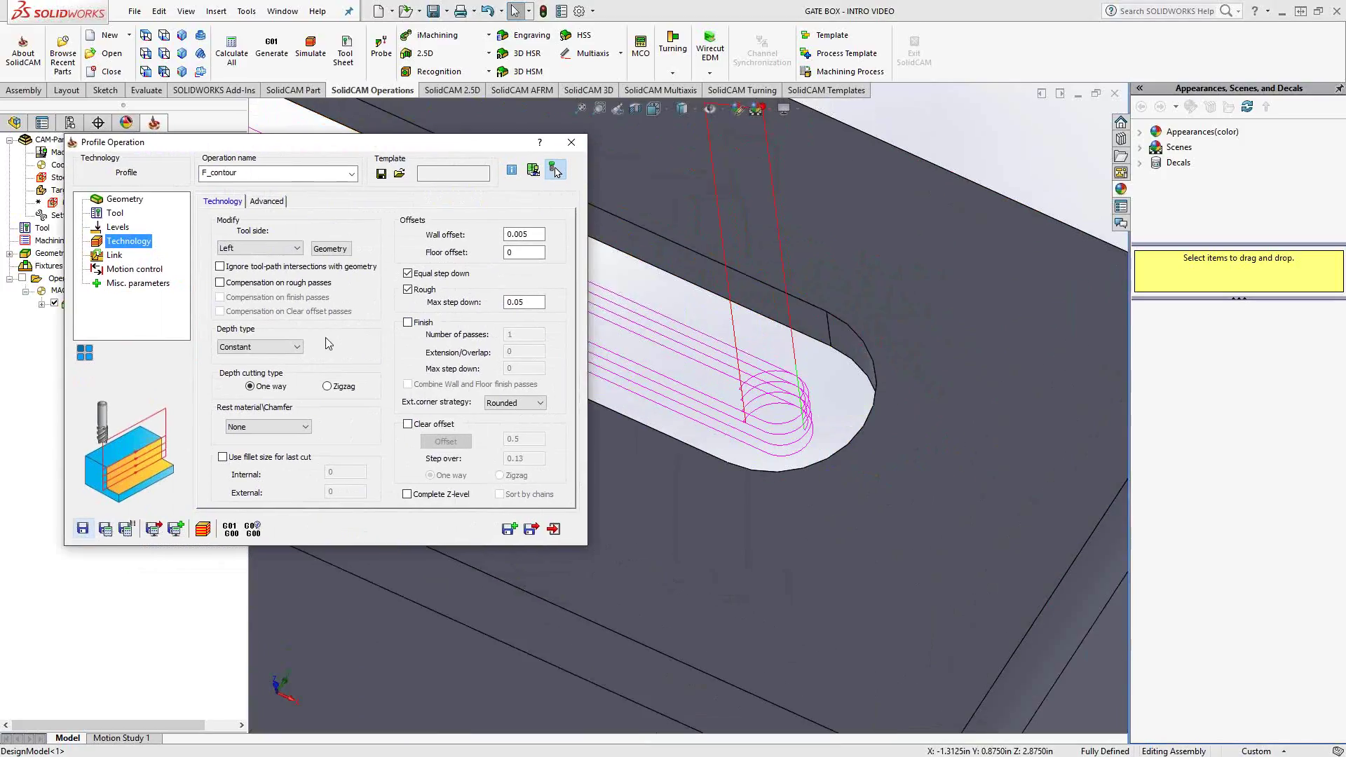
Change the lead-in to Normal with a 0.02 length value and recalculate the toolpath.
{"action": "left_click", "coordinate": [114, 255]}
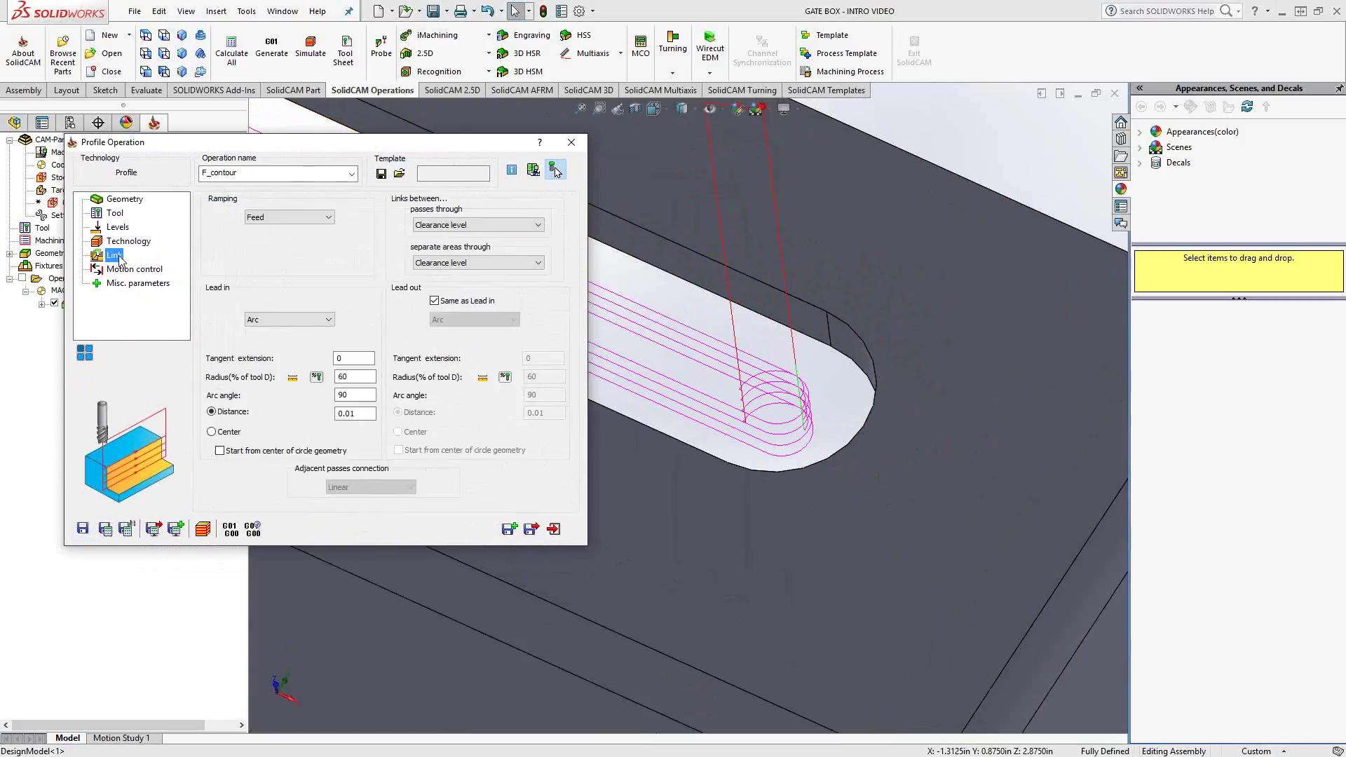
{"action": "left_click", "coordinate": [328, 320]}
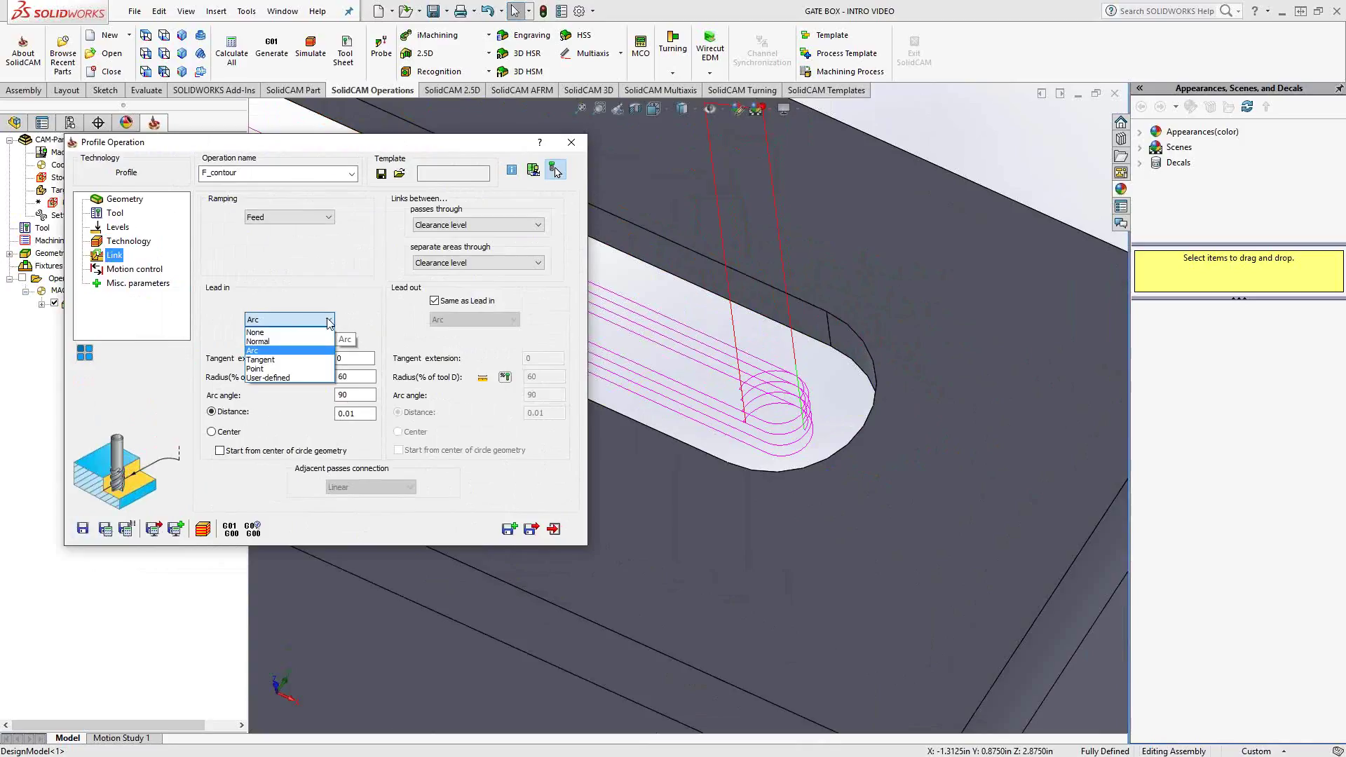
{"action": "left_click", "coordinate": [271, 342]}
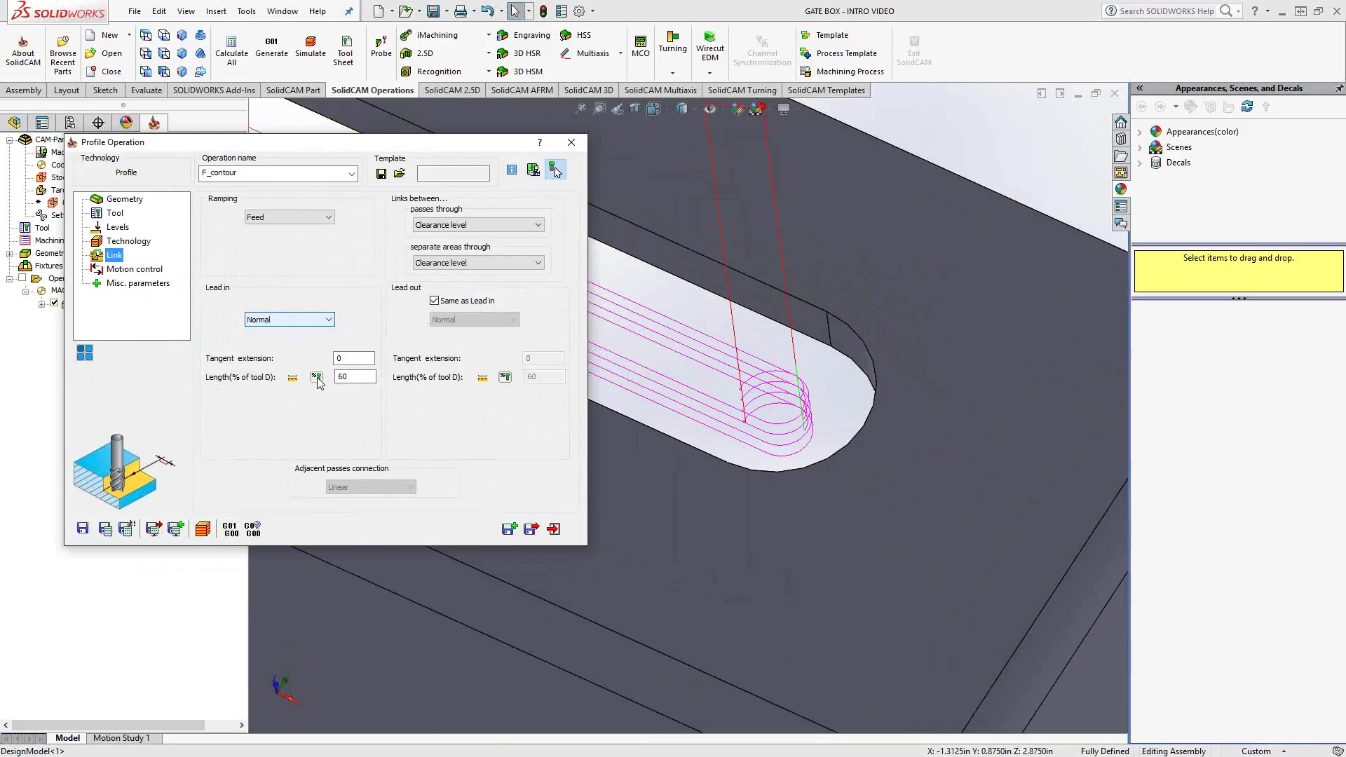
{"action": "left_click", "coordinate": [293, 380]}
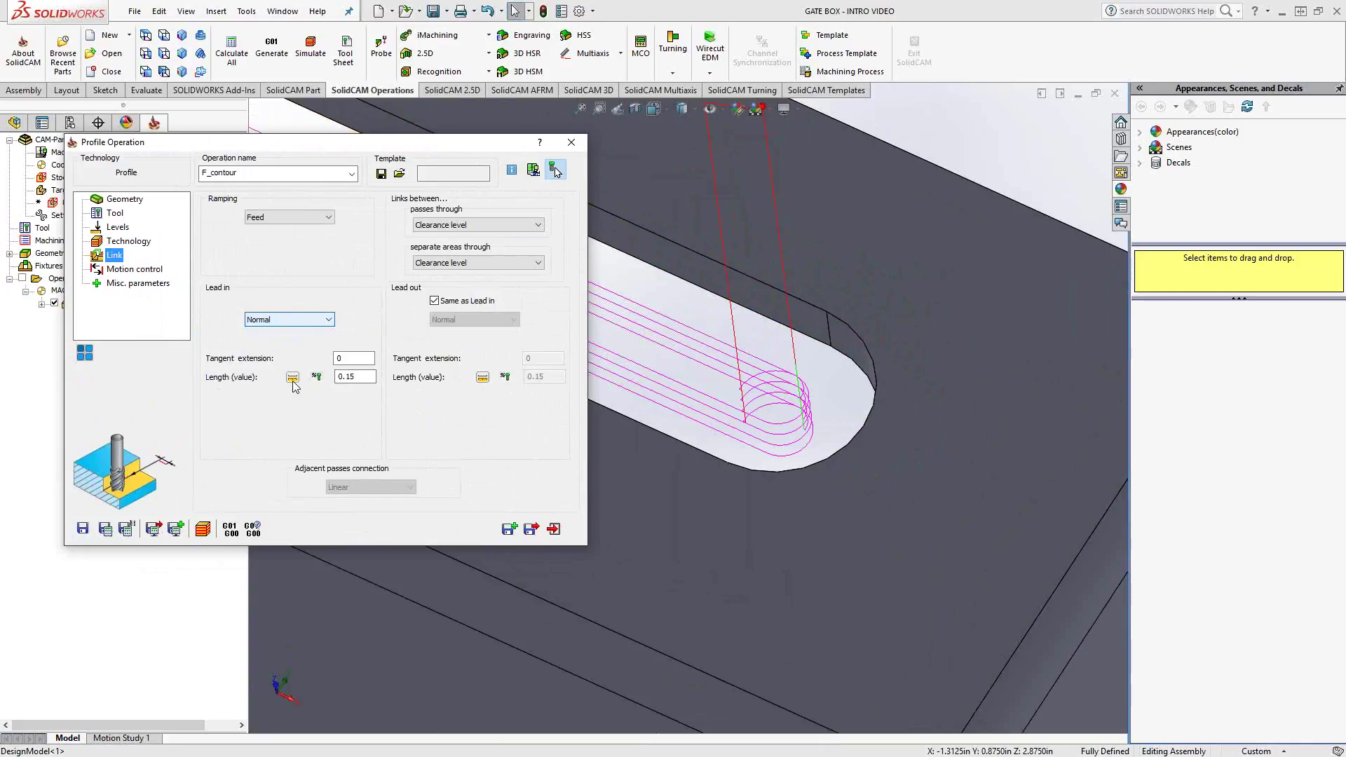
{"action": "double_click", "coordinate": [367, 380]}
{"action": "type", "text": ".02"}
{"action": "left_click", "coordinate": [105, 530]}
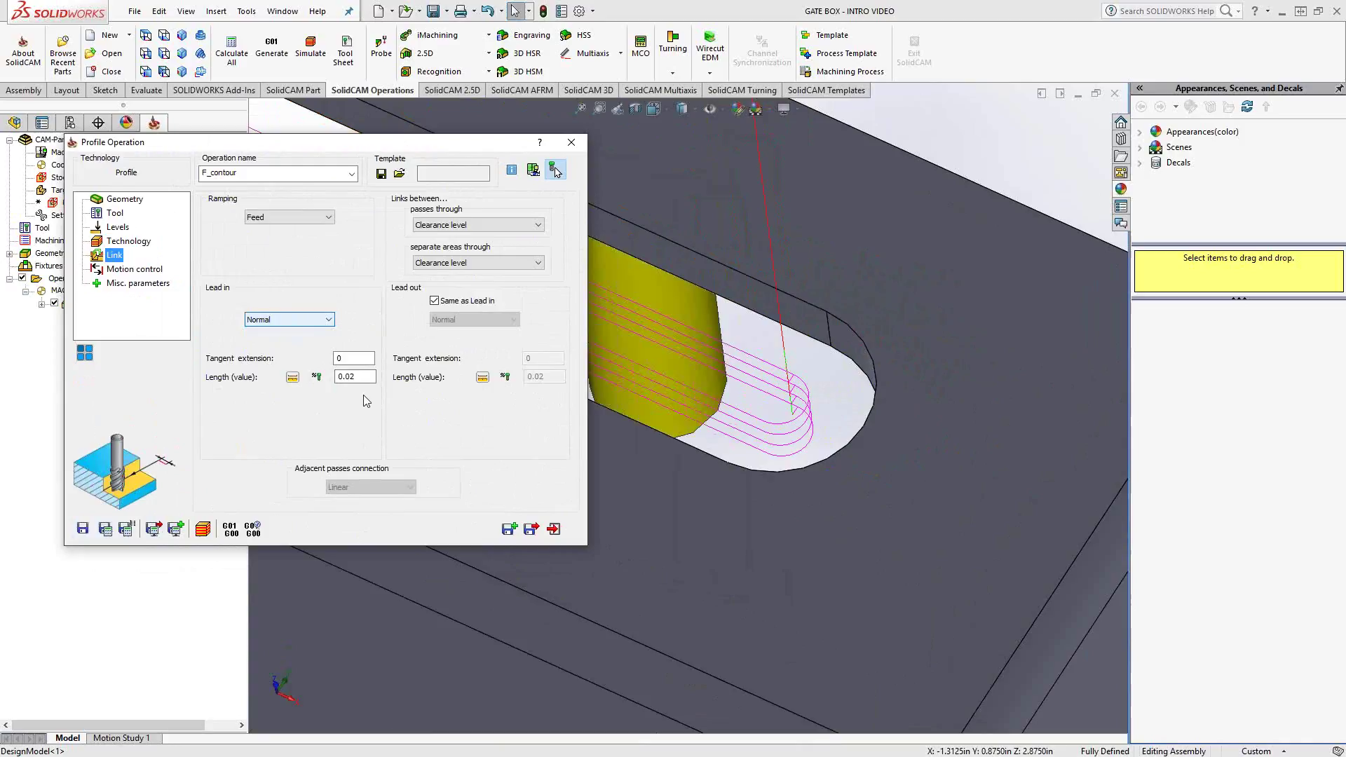
{"action": "left_click", "coordinate": [128, 243]}
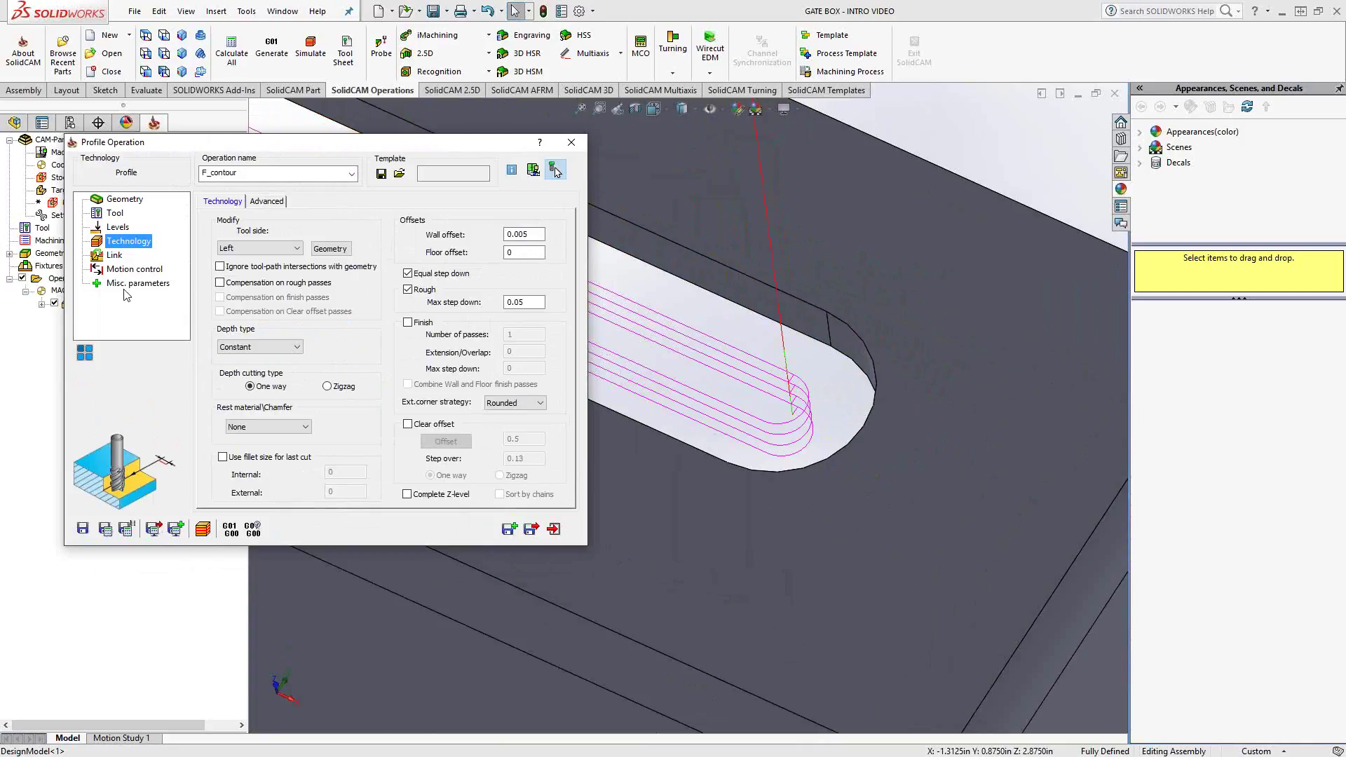
Move the chain's start point onto the upper slot edge, about a 23.89% shift along the chain.
{"action": "left_click", "coordinate": [332, 249]}
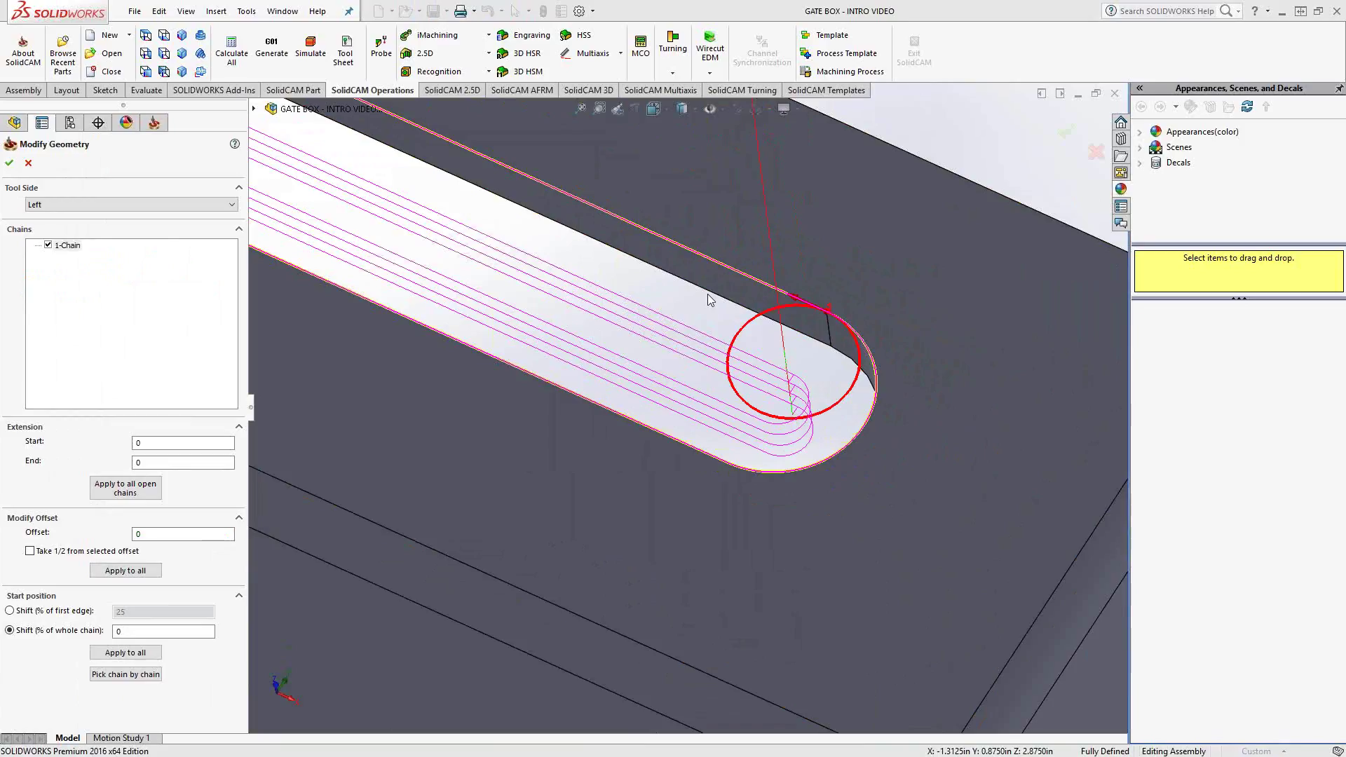
{"action": "scroll", "coordinate": [673, 297], "scroll_direction": "up", "scroll_amount": 4}
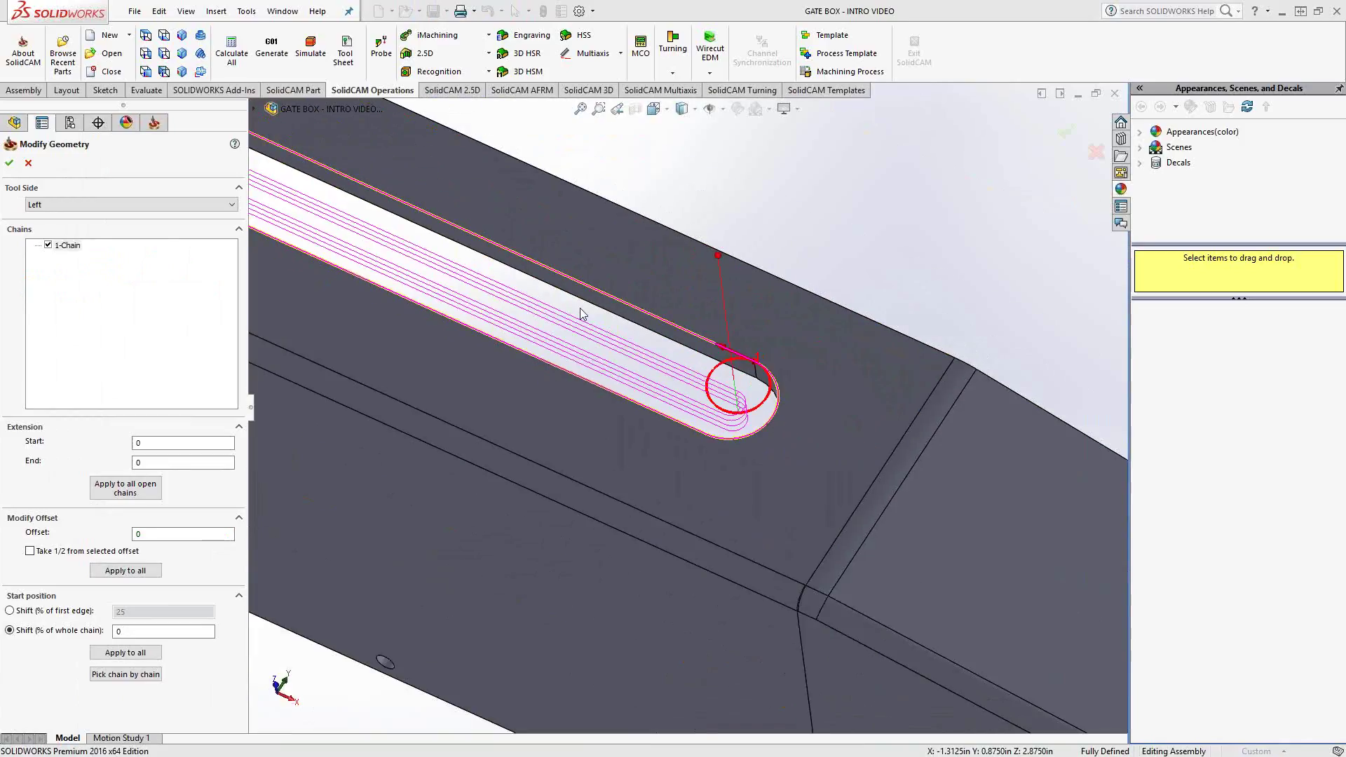
{"action": "scroll", "coordinate": [539, 305], "scroll_direction": "down", "scroll_amount": 2}
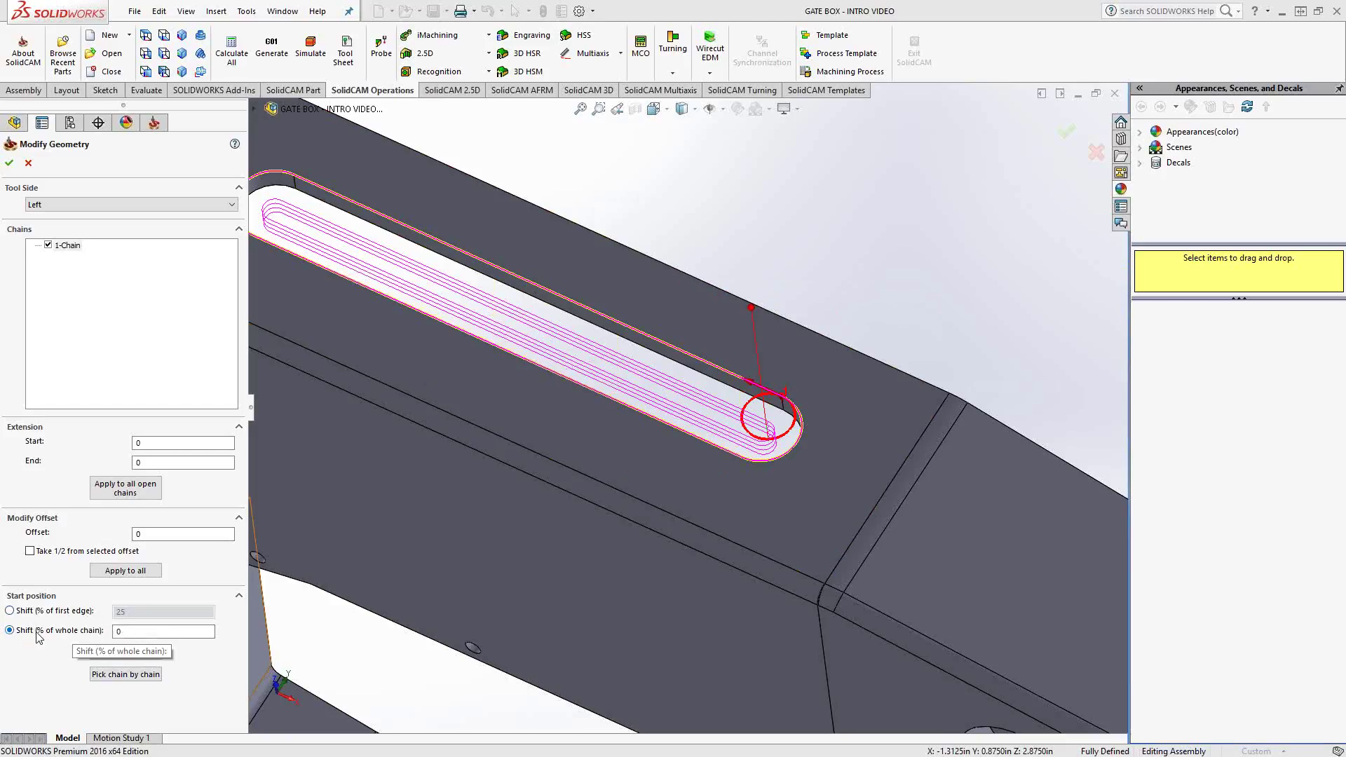
{"action": "left_click", "coordinate": [87, 638]}
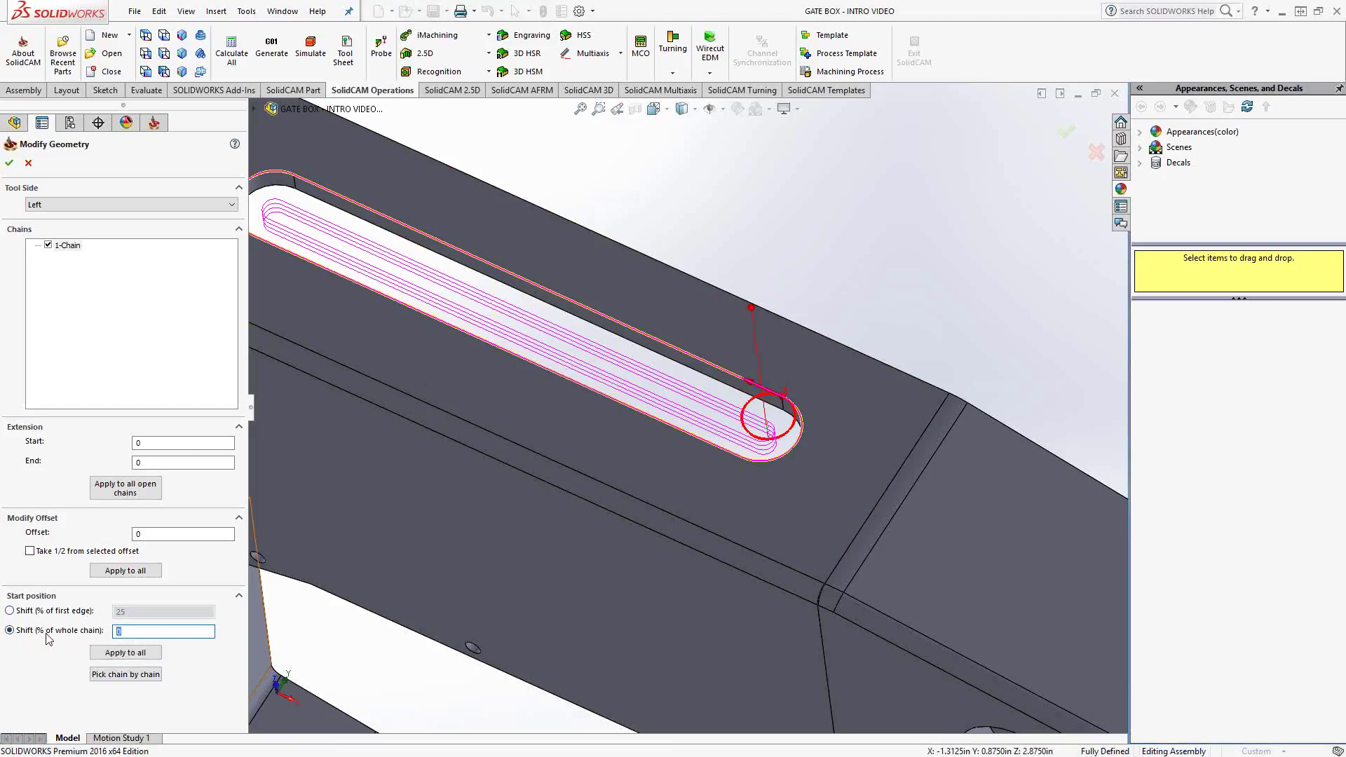
{"action": "left_click", "coordinate": [529, 284]}
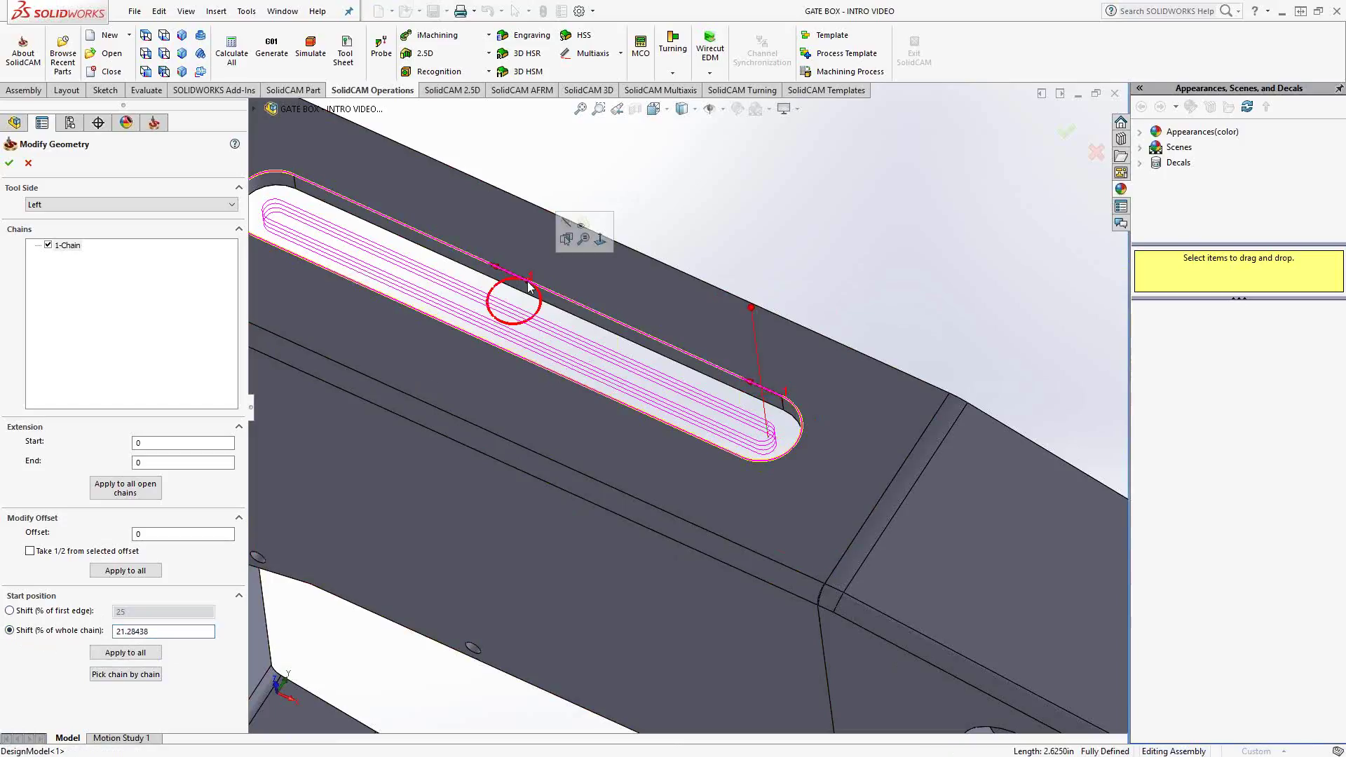
{"action": "left_click", "coordinate": [495, 345]}
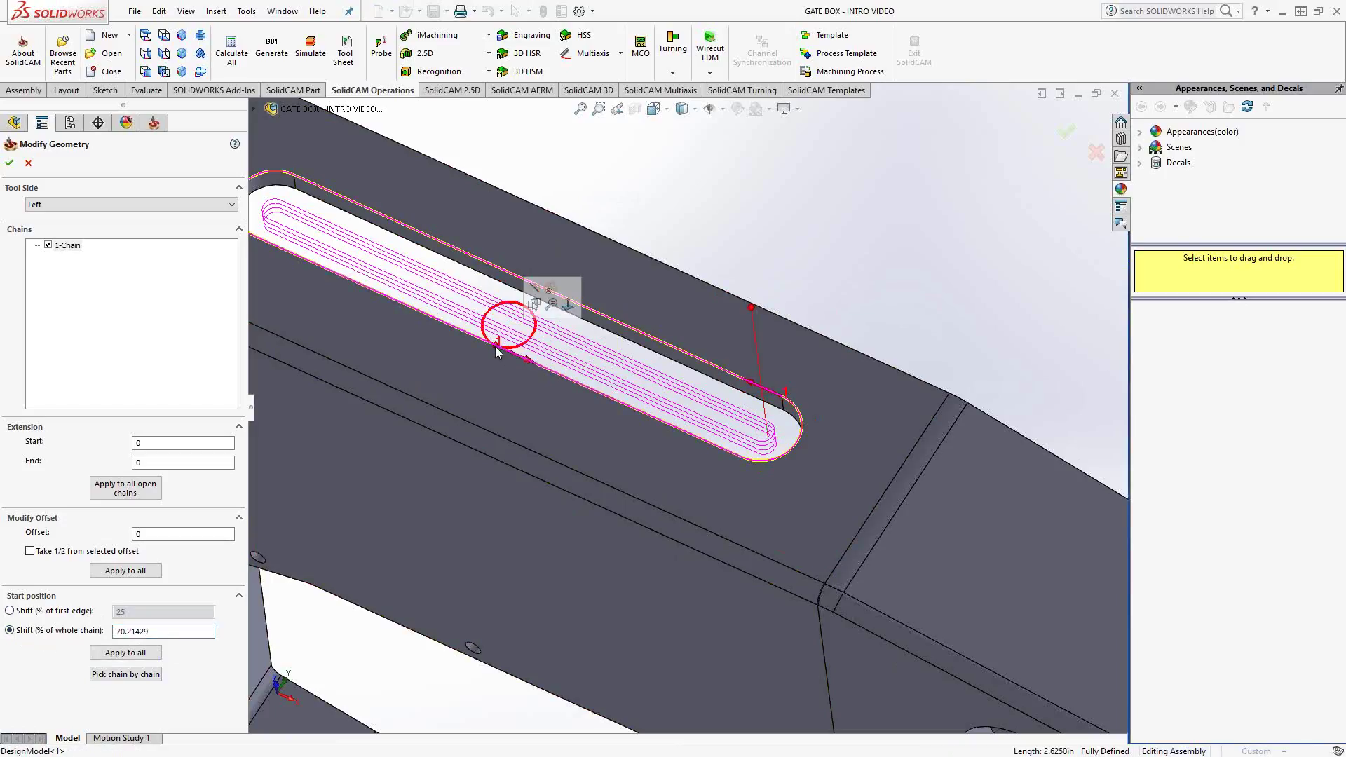
{"action": "left_click", "coordinate": [498, 272]}
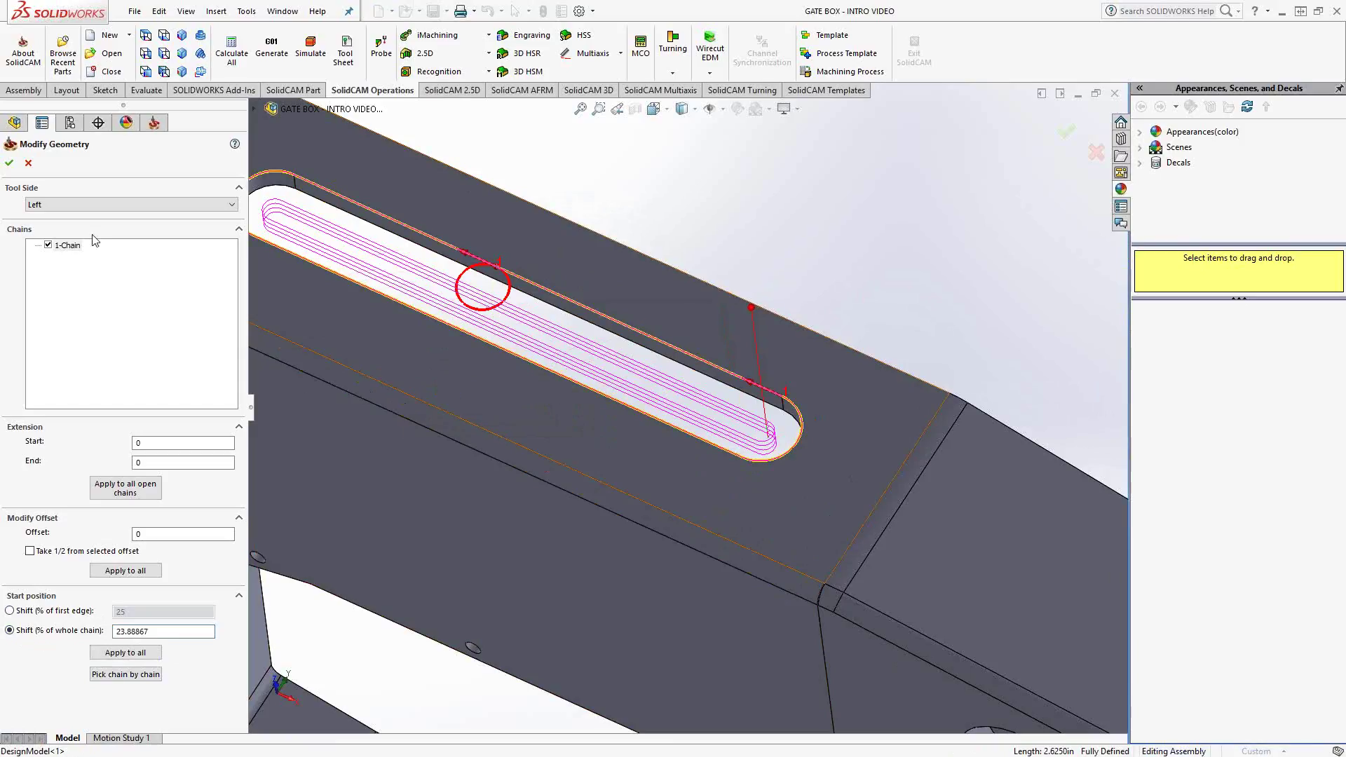
{"action": "left_click", "coordinate": [9, 163]}
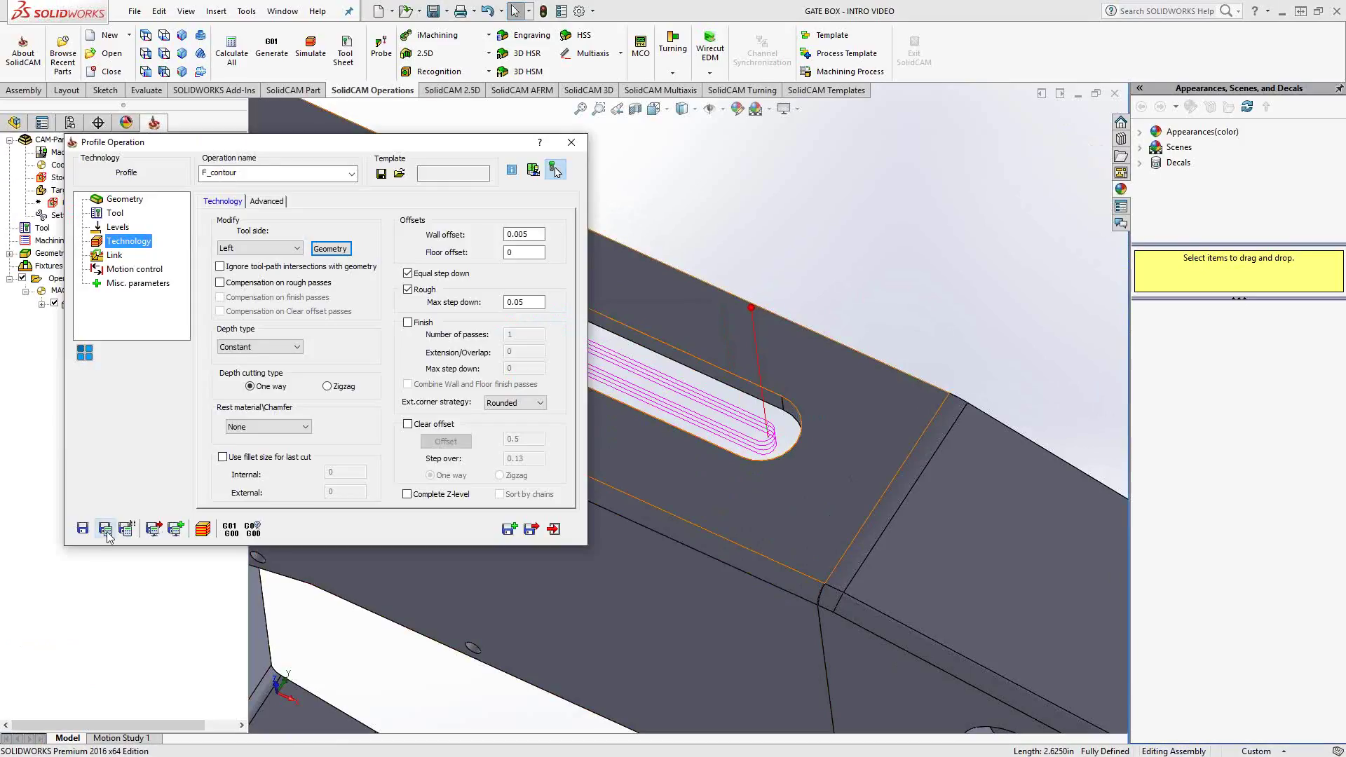
Calculate the F_contour toolpath and roll the dialog up to view it on the part.
{"action": "left_click", "coordinate": [105, 529]}
{"action": "double_click", "coordinate": [404, 142]}
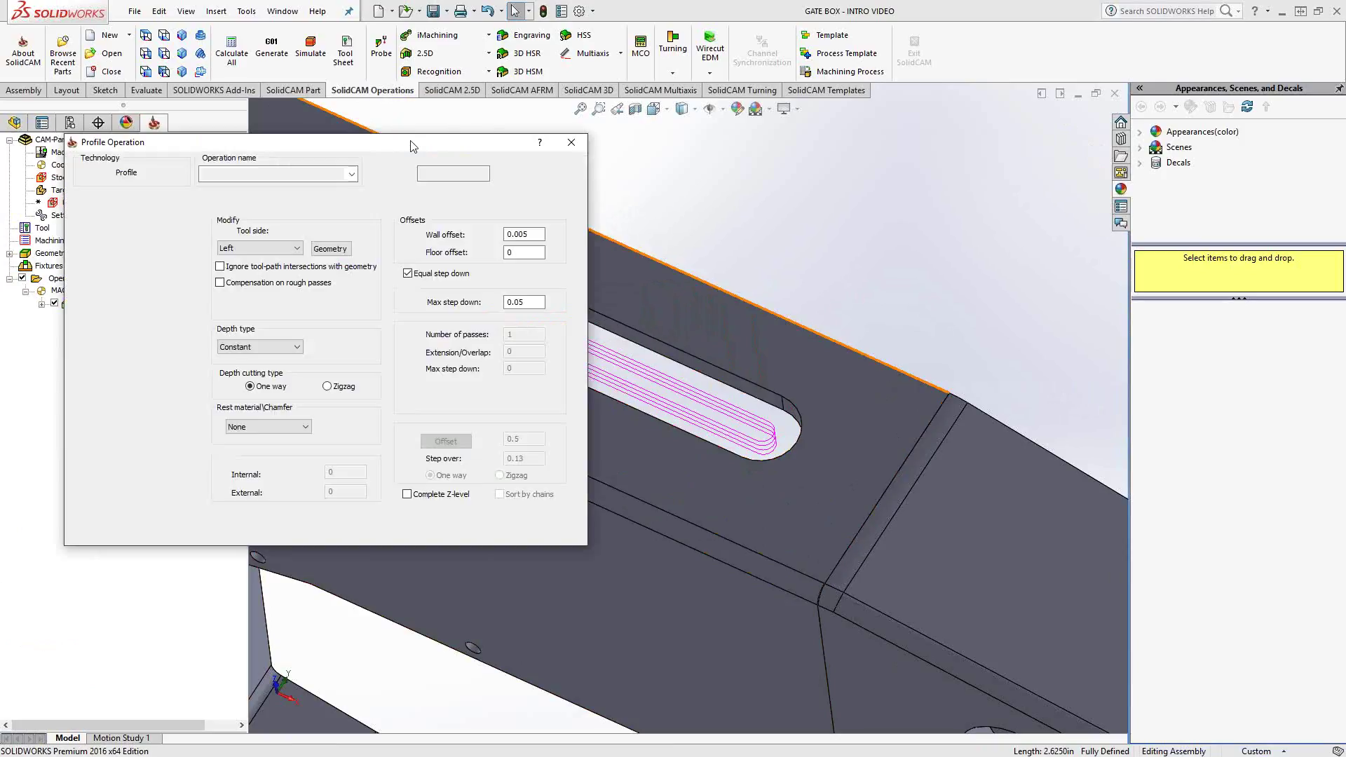
{"action": "double_click", "coordinate": [410, 144]}
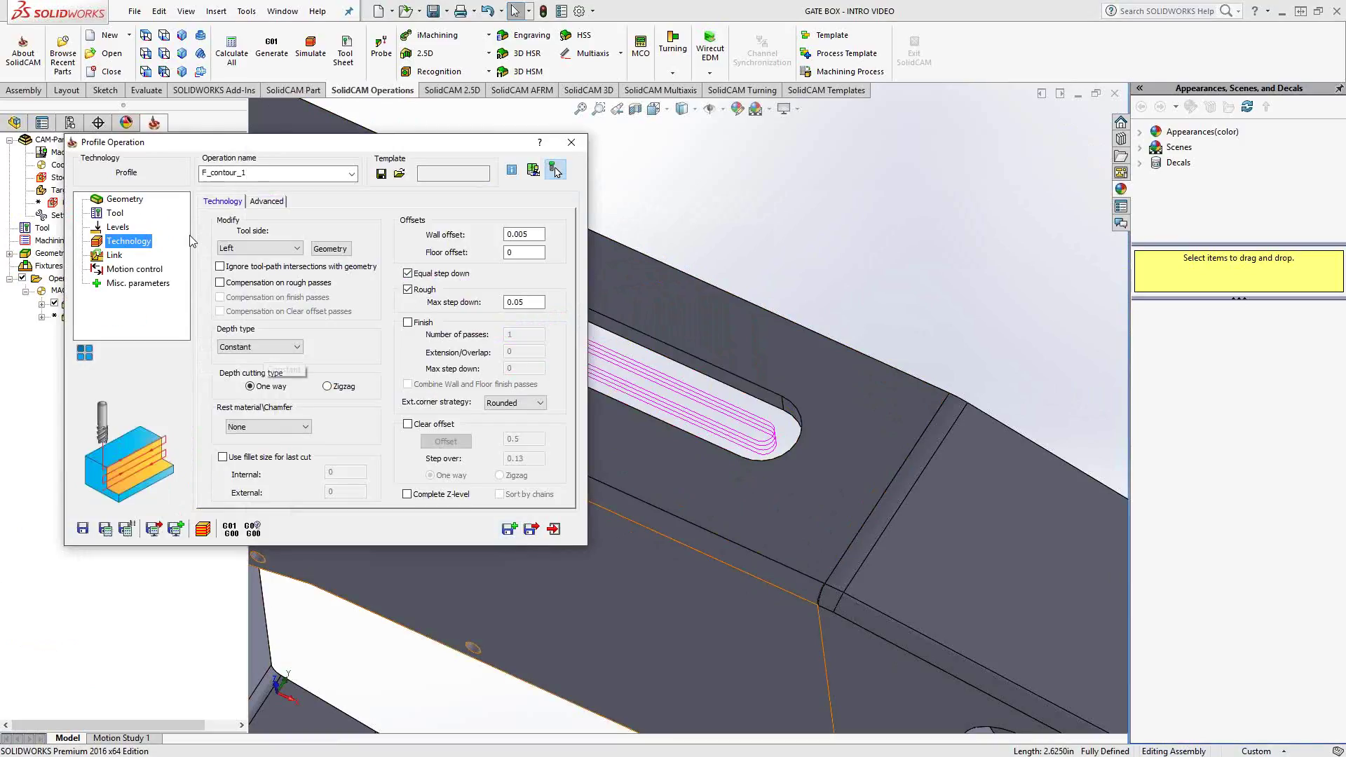
Create a new contour1 geometry chained along the upper slot edge.
{"action": "left_click", "coordinate": [124, 200]}
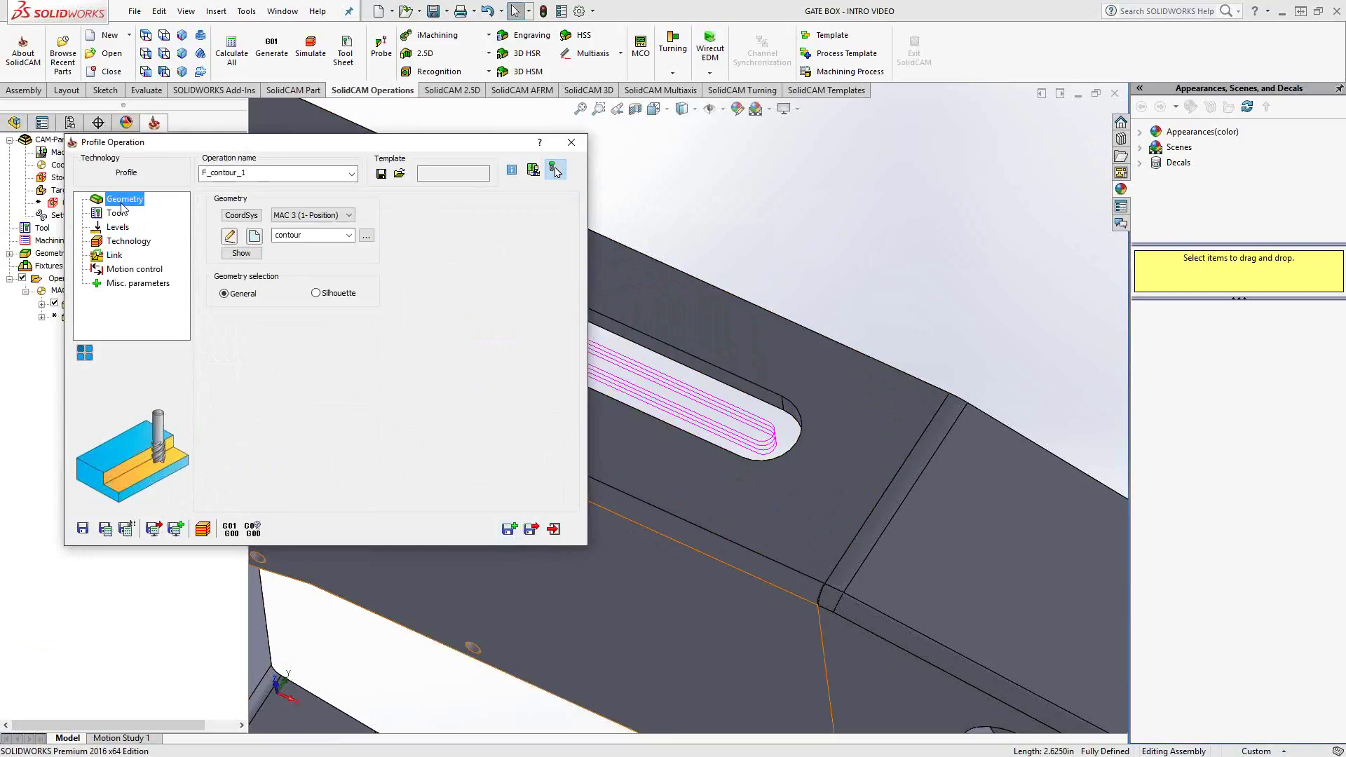
{"action": "left_click", "coordinate": [254, 237]}
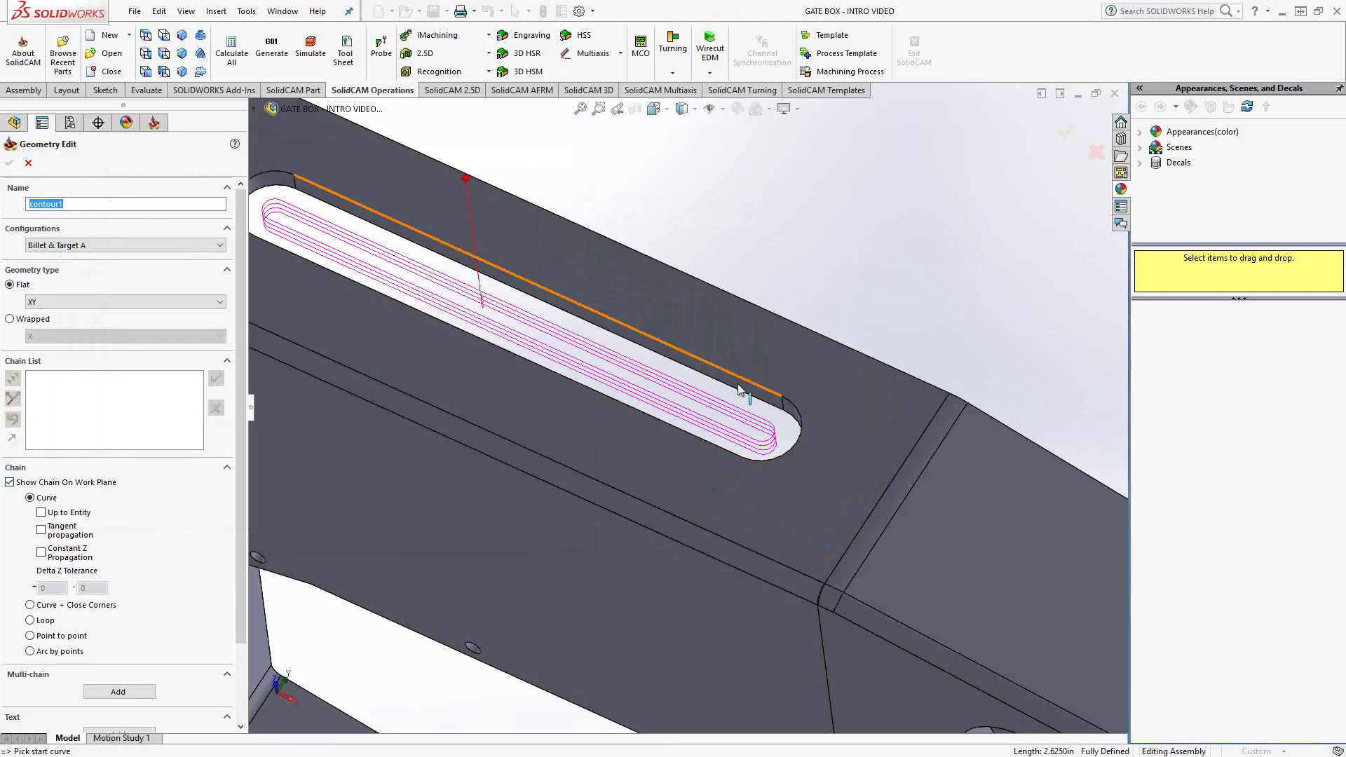
{"action": "left_click", "coordinate": [740, 390]}
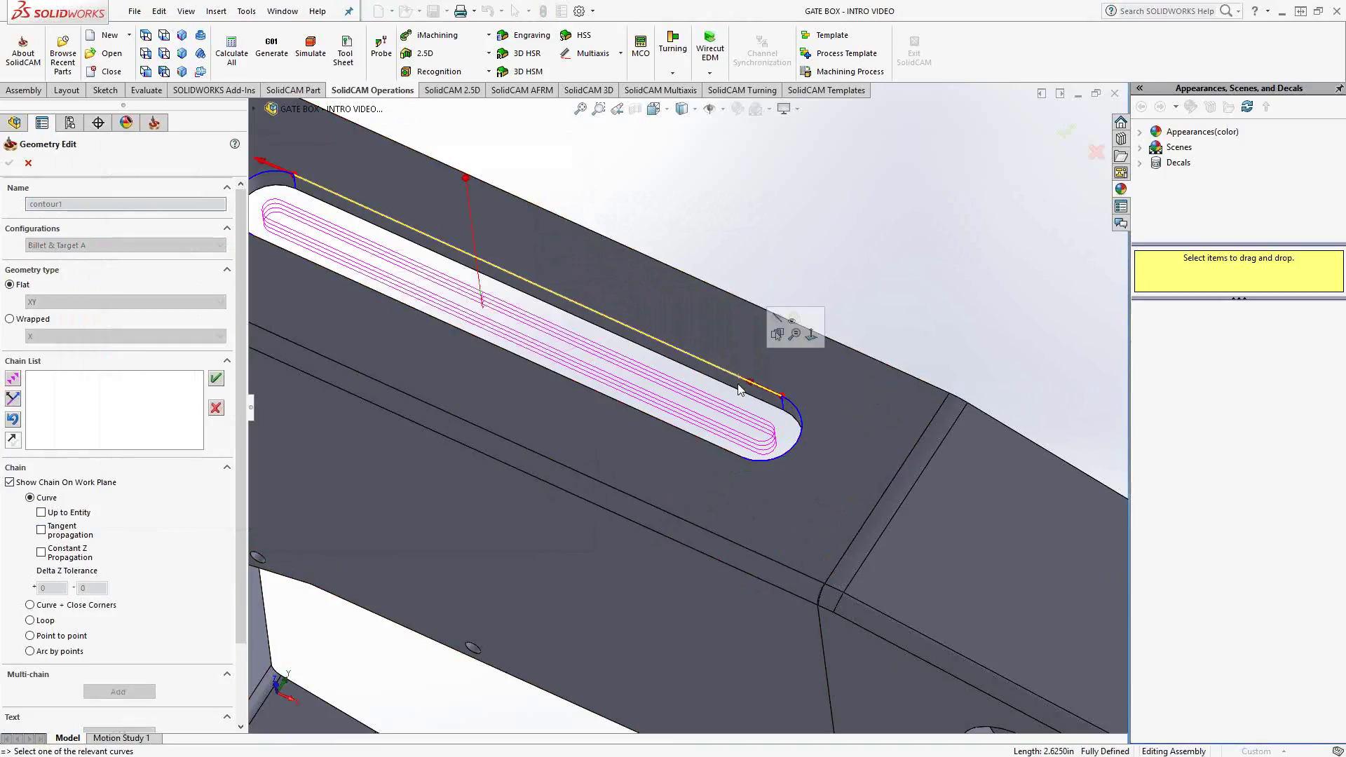
{"action": "left_click", "coordinate": [216, 379]}
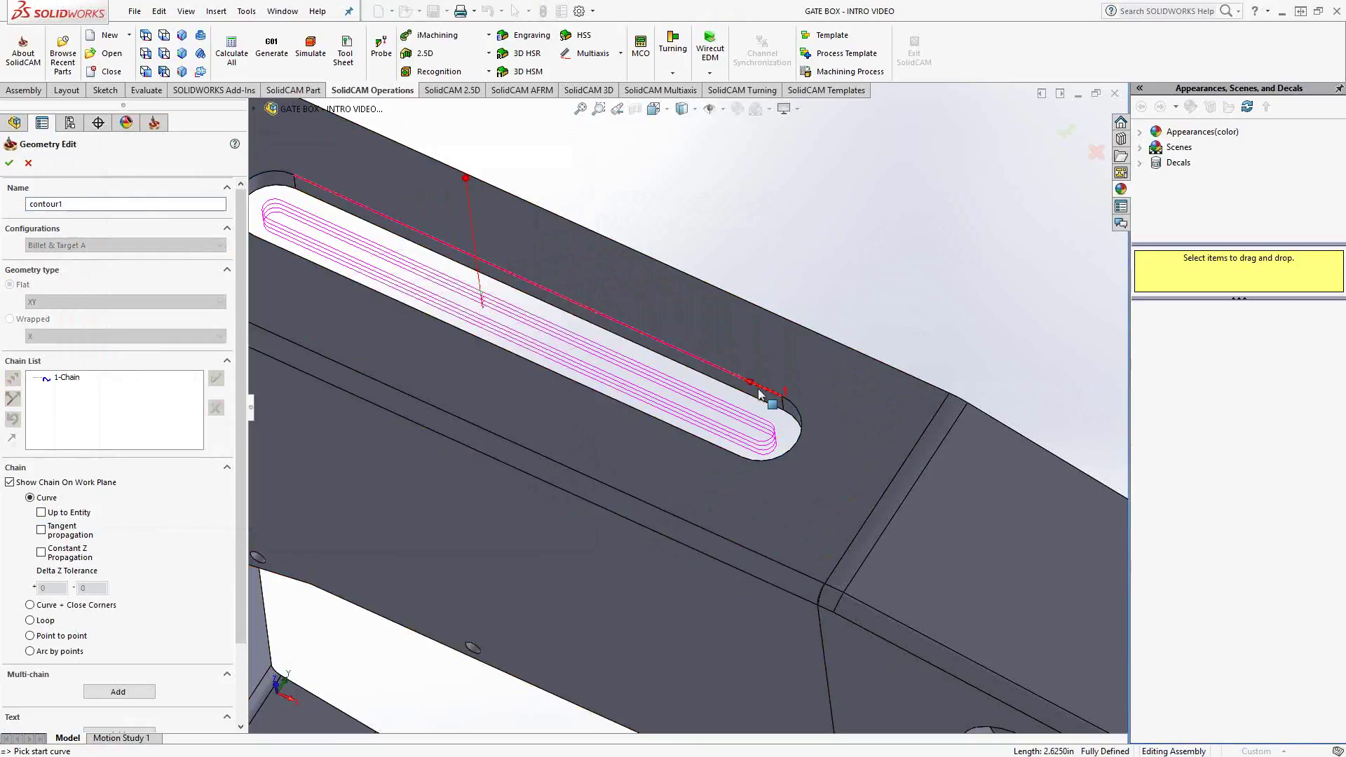
{"action": "left_click", "coordinate": [9, 163]}
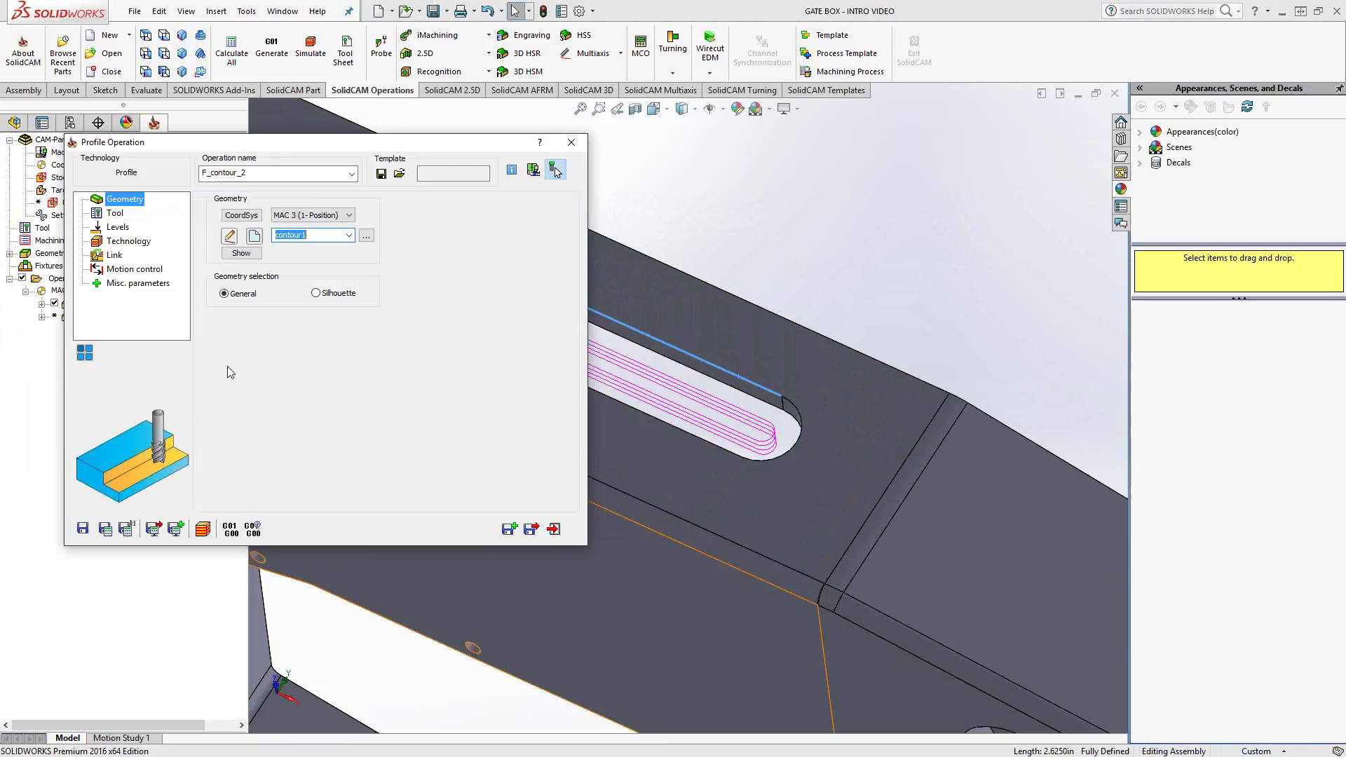
Assign tool 5, the 3/8 Endmill, to the operation.
{"action": "left_click", "coordinate": [115, 214]}
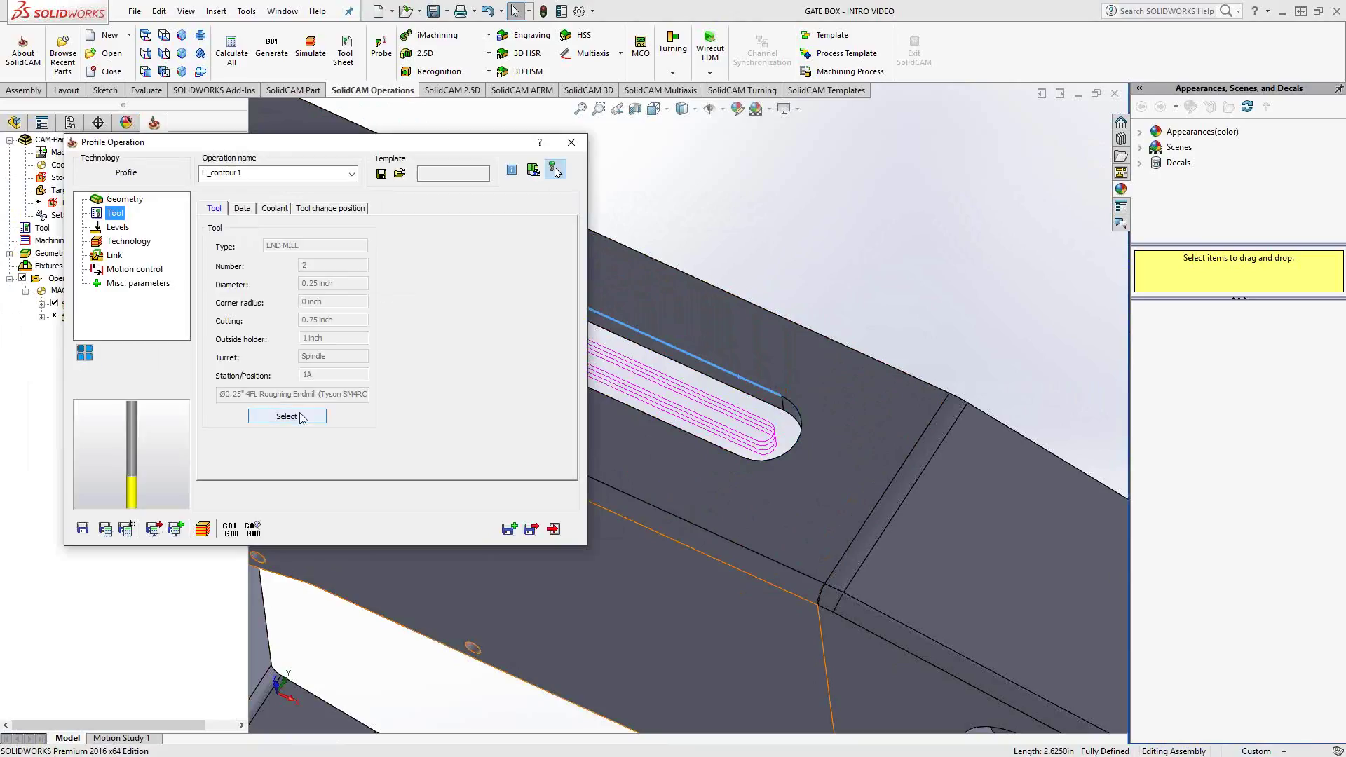
{"action": "left_click", "coordinate": [298, 415]}
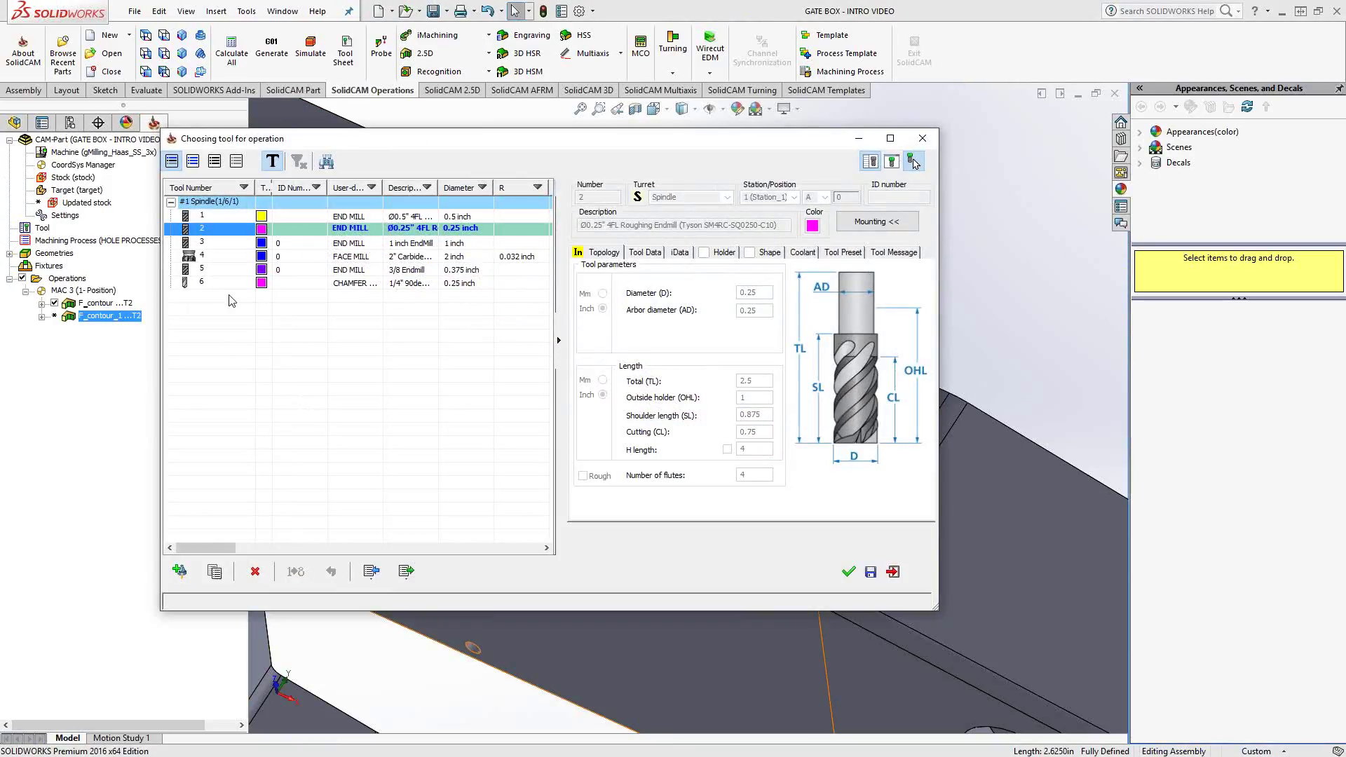
{"action": "left_click", "coordinate": [204, 271]}
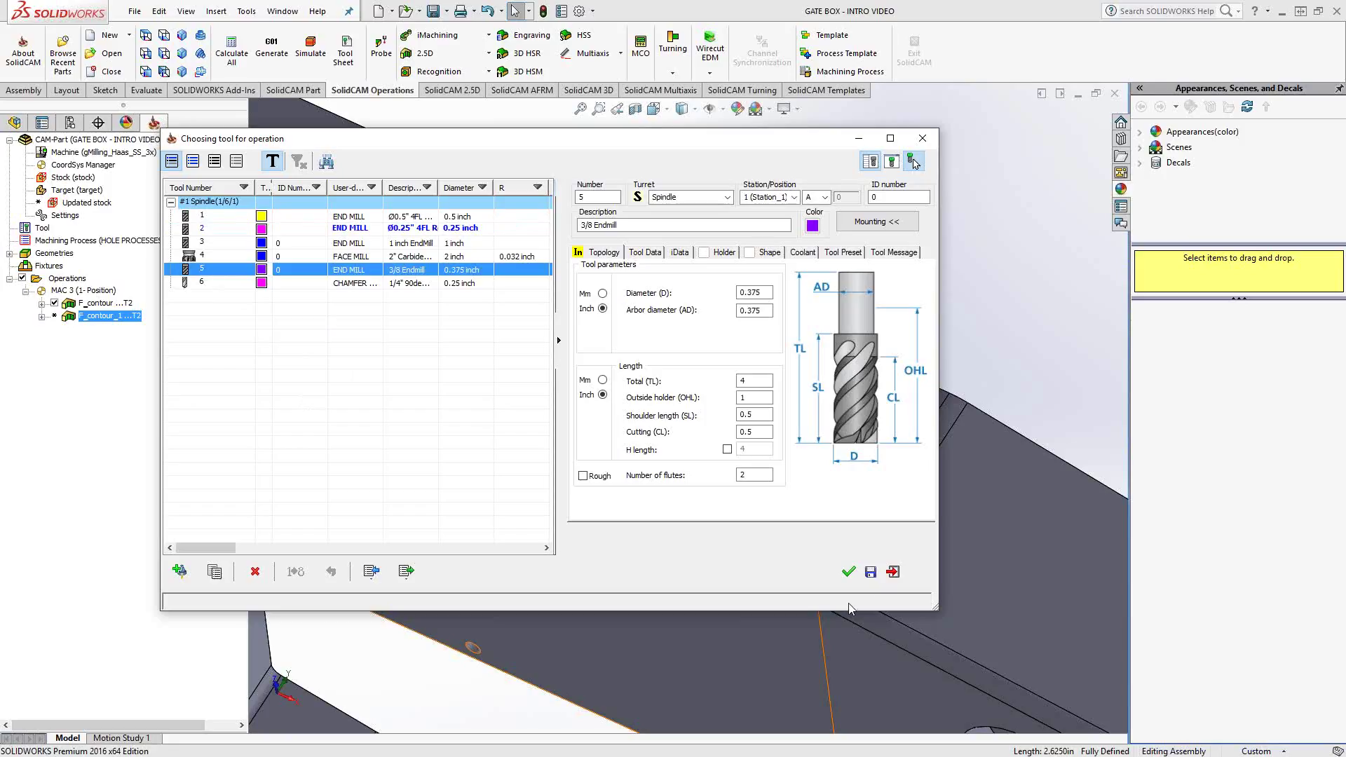
{"action": "left_click", "coordinate": [849, 572]}
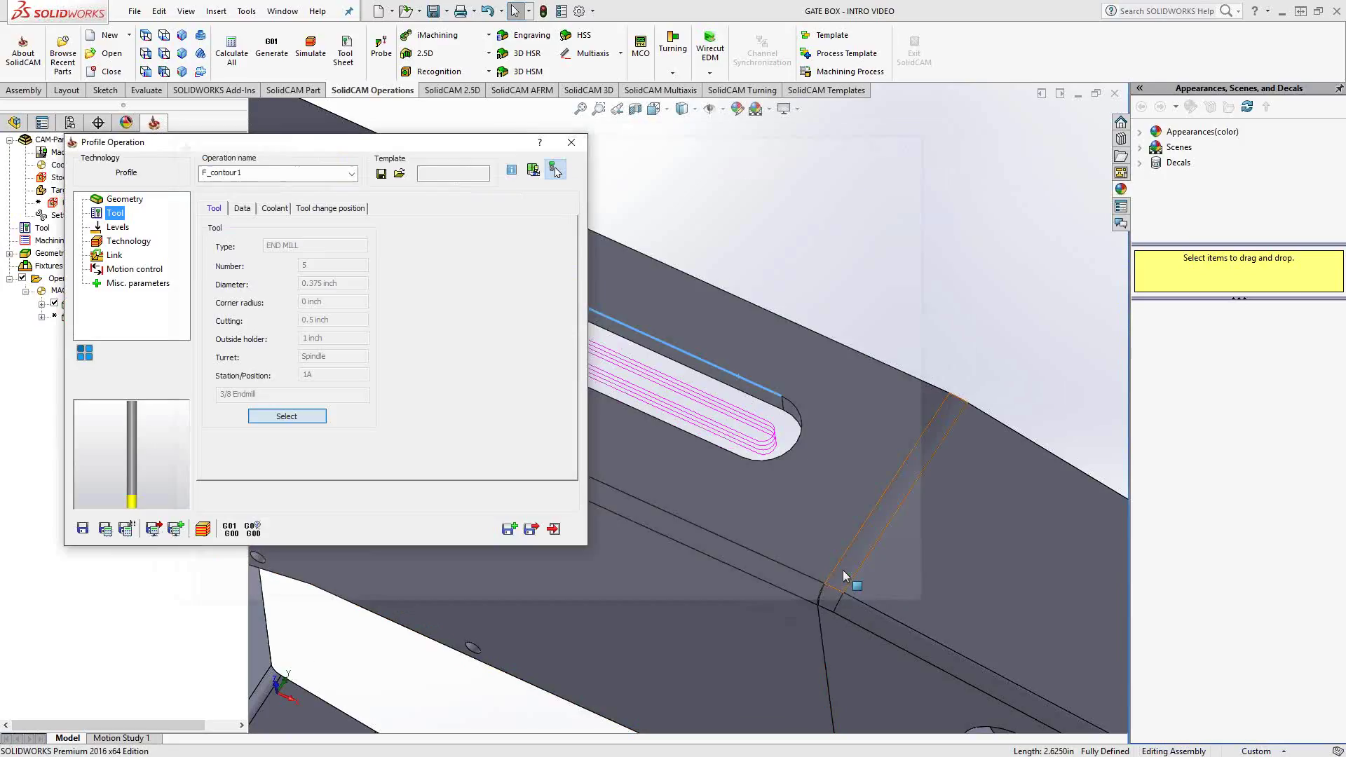
Set F_contour1's profile depth to 0.125 from the slot edge and hide the slot's toolpath preview.
{"action": "left_click", "coordinate": [120, 227]}
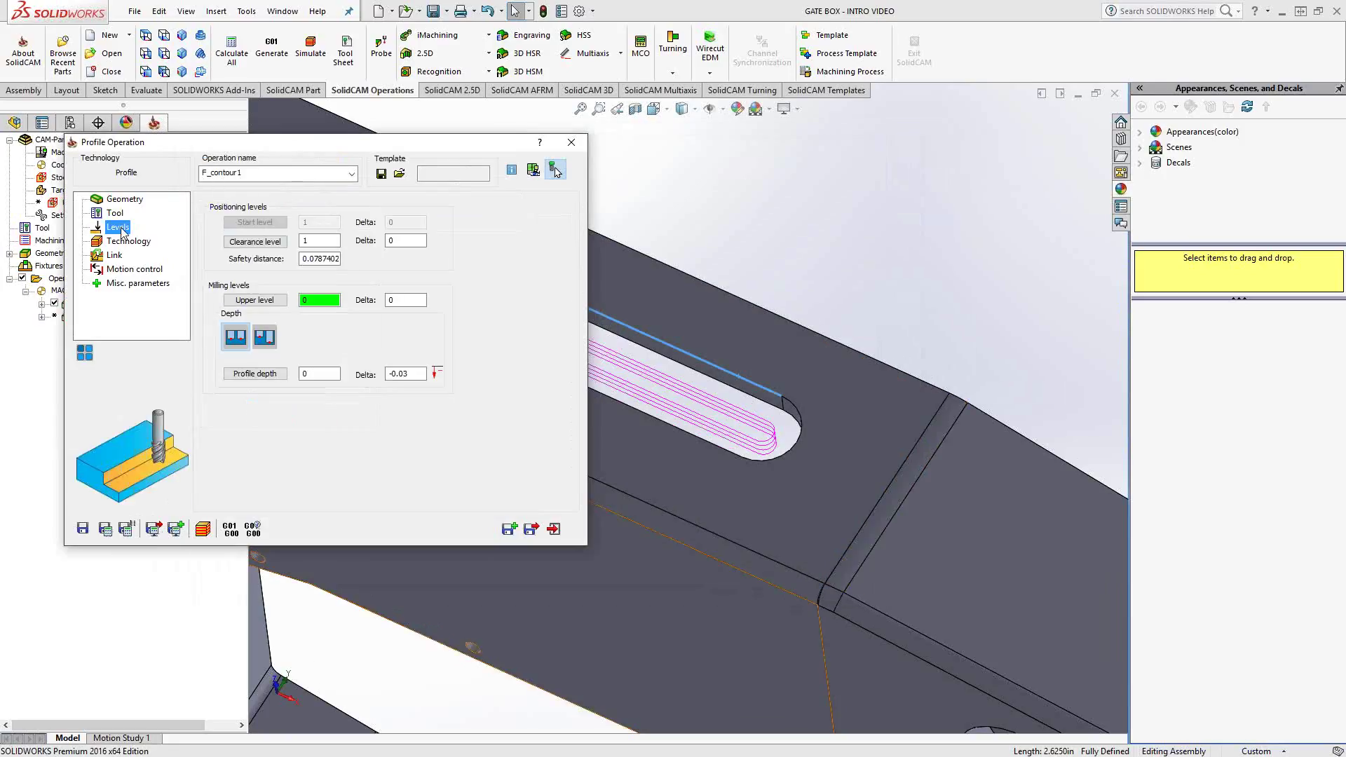
{"action": "left_click", "coordinate": [275, 374]}
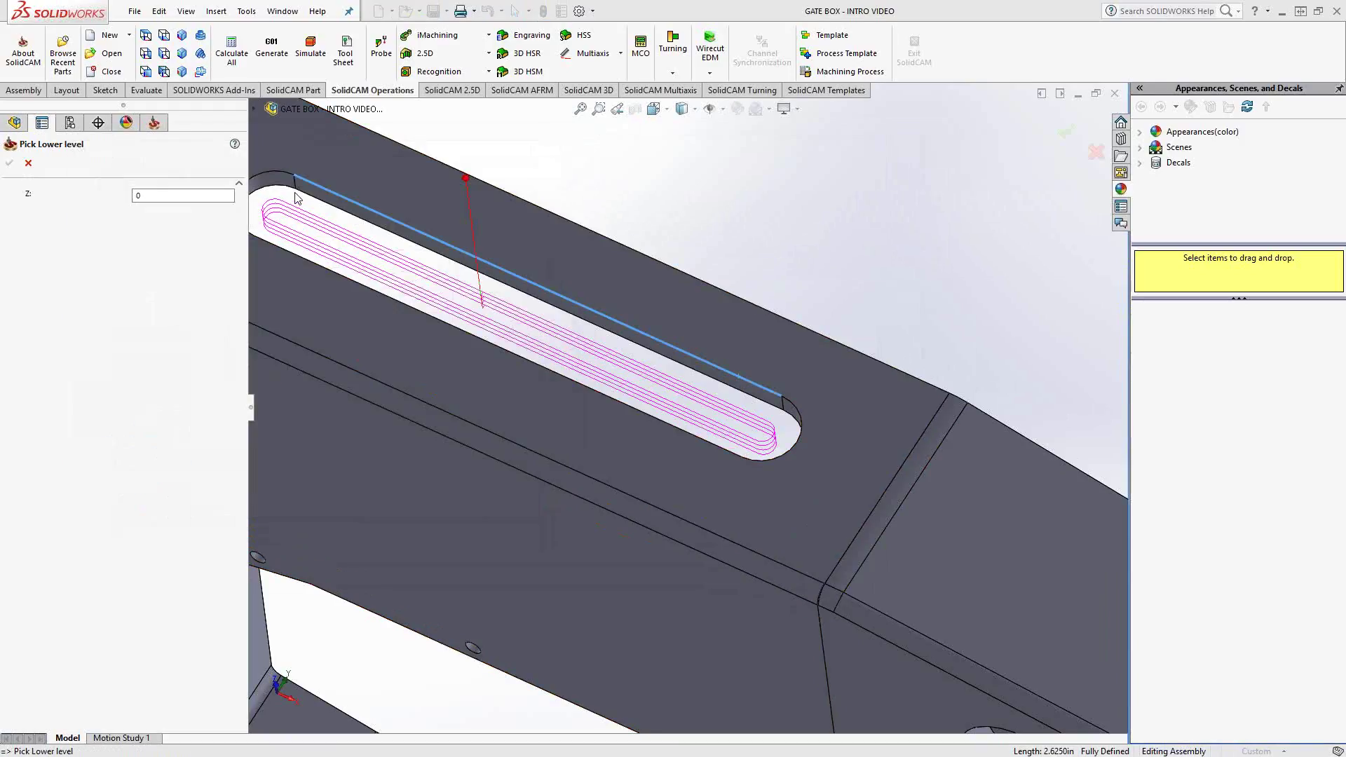
{"action": "left_click", "coordinate": [296, 193]}
{"action": "left_click", "coordinate": [9, 162]}
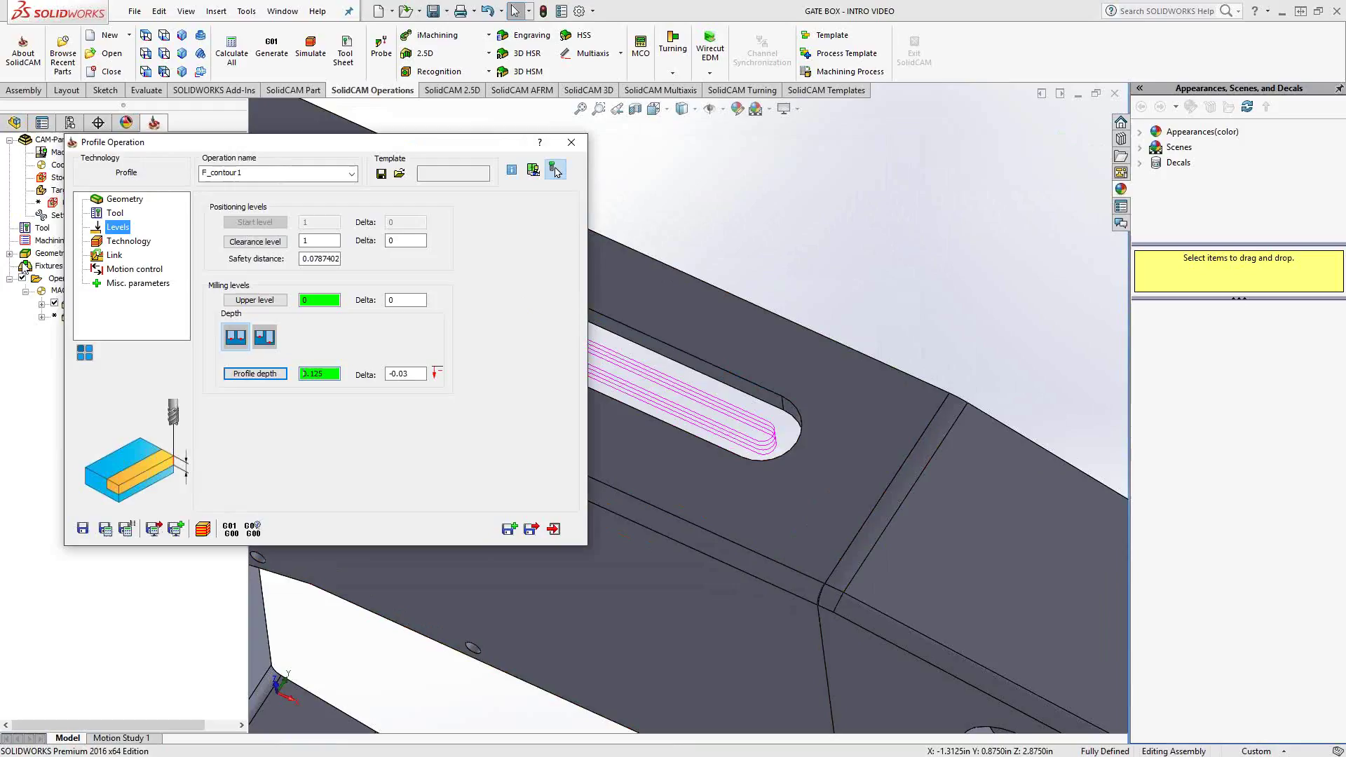
{"action": "left_click", "coordinate": [54, 304]}
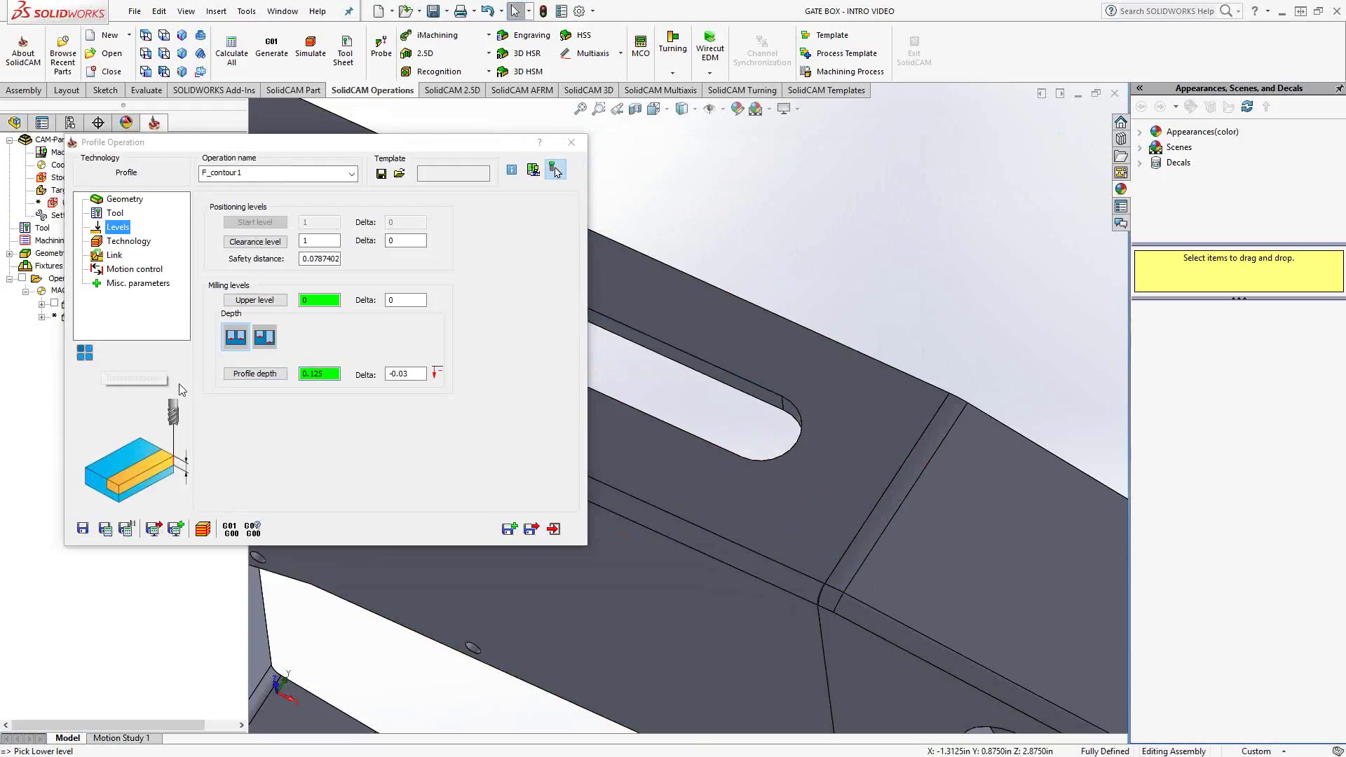
{"action": "left_click", "coordinate": [128, 242]}
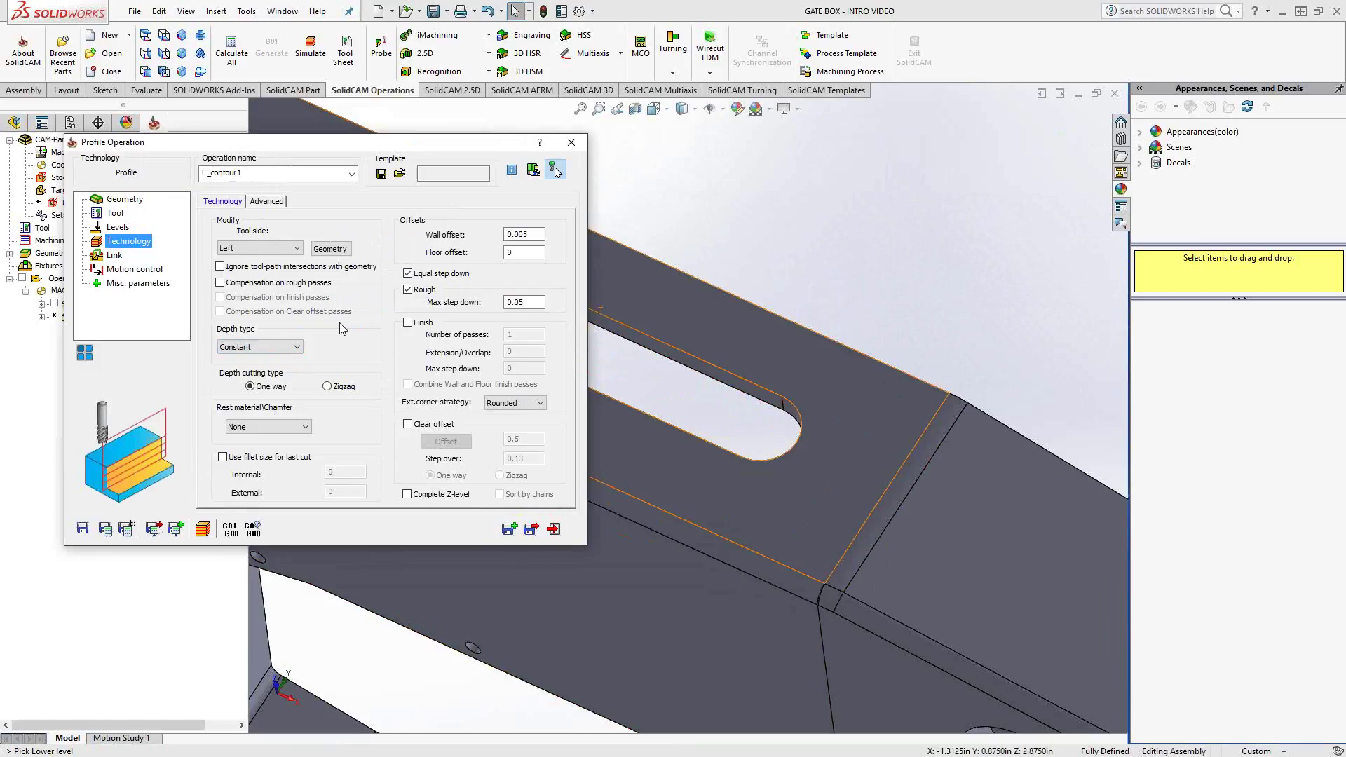
Switch F_contour1's tool side from Left to Center.
{"action": "left_click", "coordinate": [298, 248]}
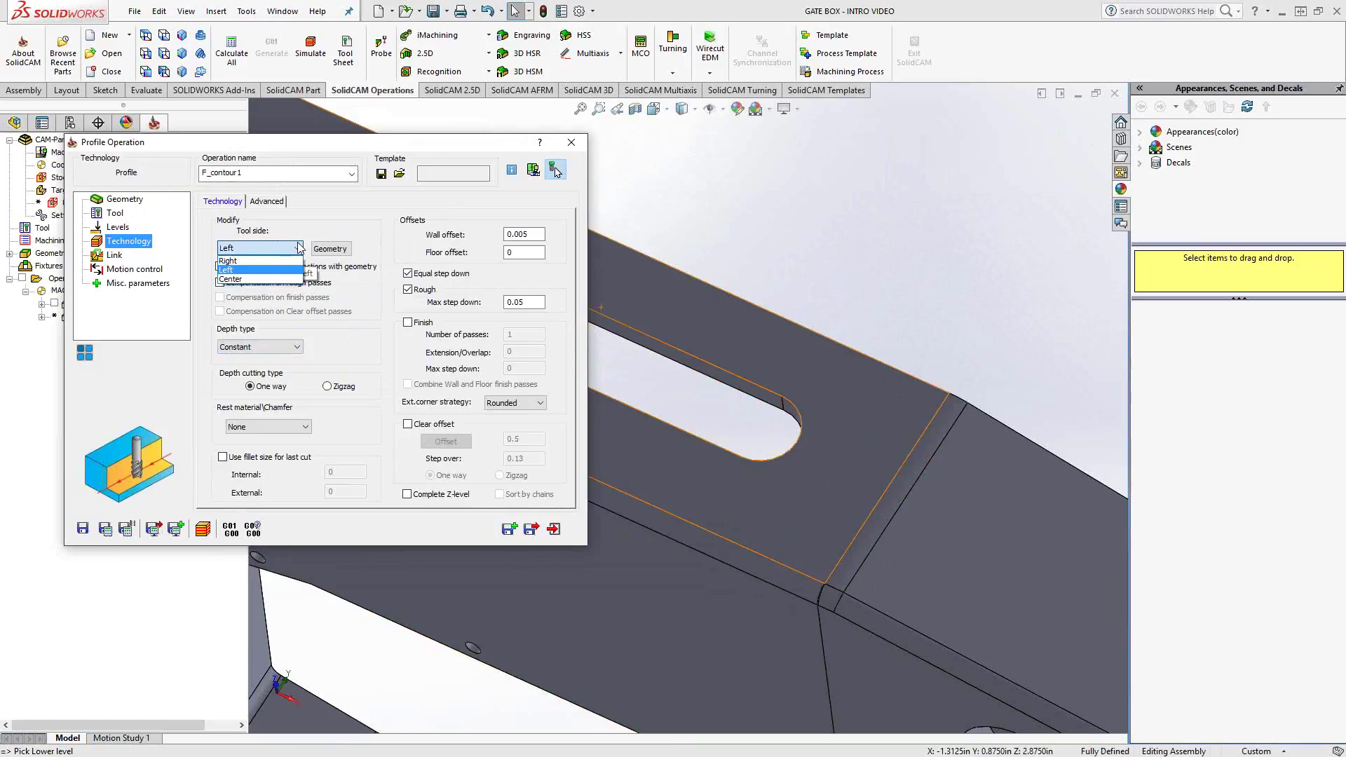
{"action": "left_click", "coordinate": [247, 282]}
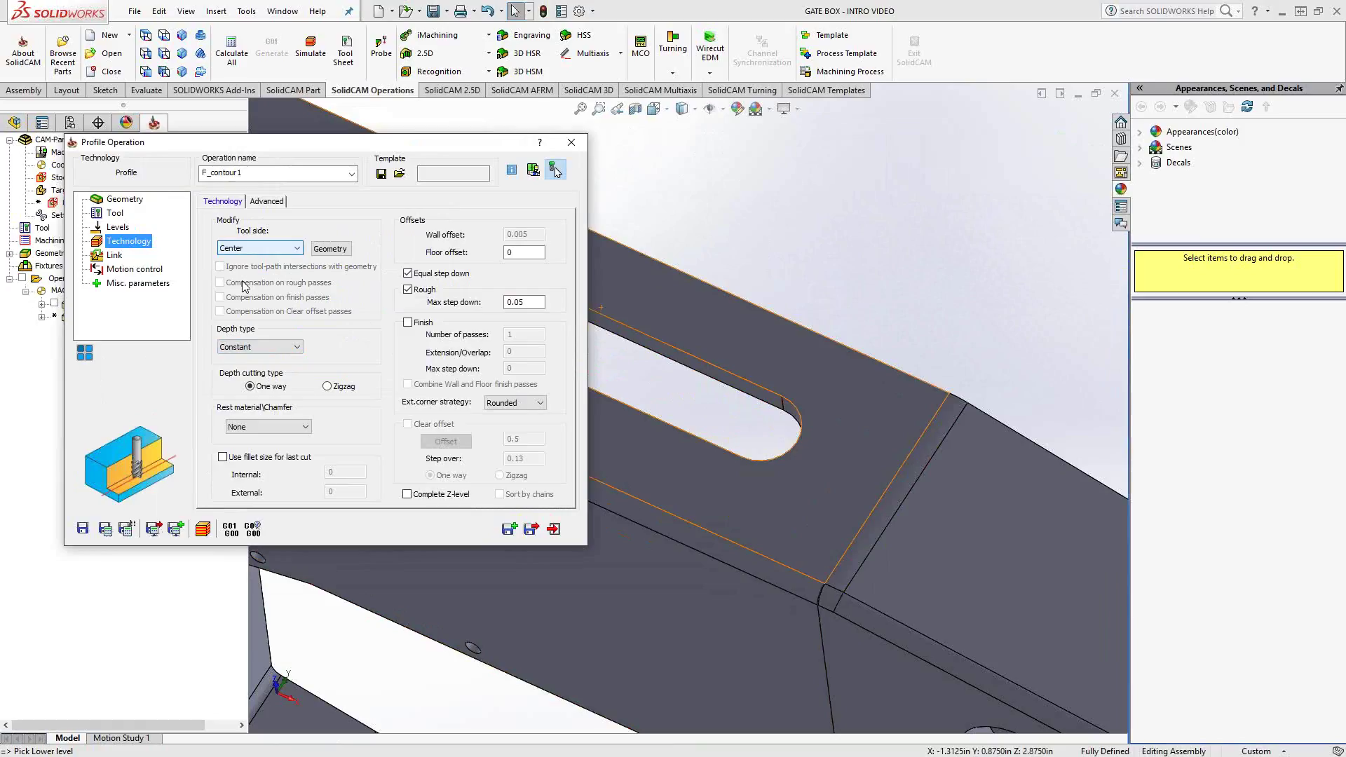
Select the slot's profile chain in Modify Geometry and give it a -0.1 offset.
{"action": "left_click", "coordinate": [331, 250]}
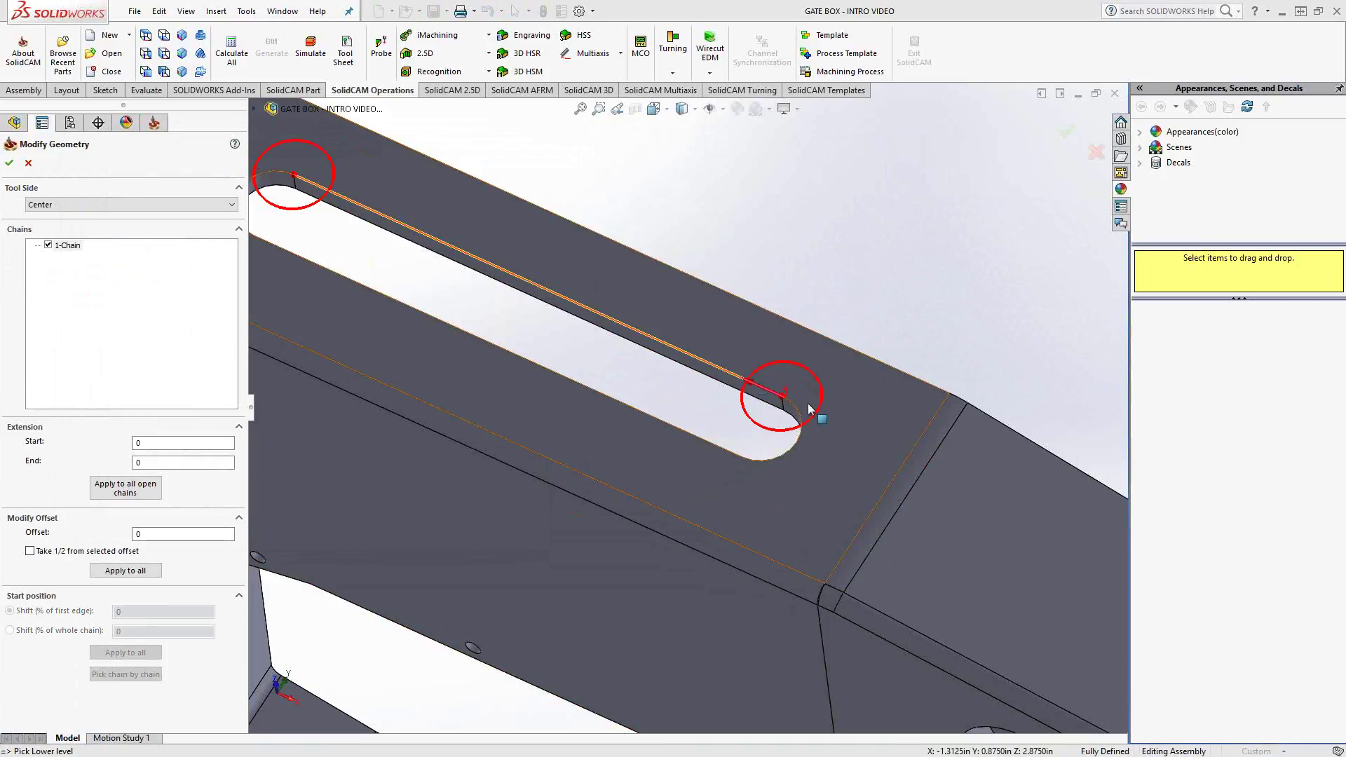
{"action": "left_click", "coordinate": [757, 385]}
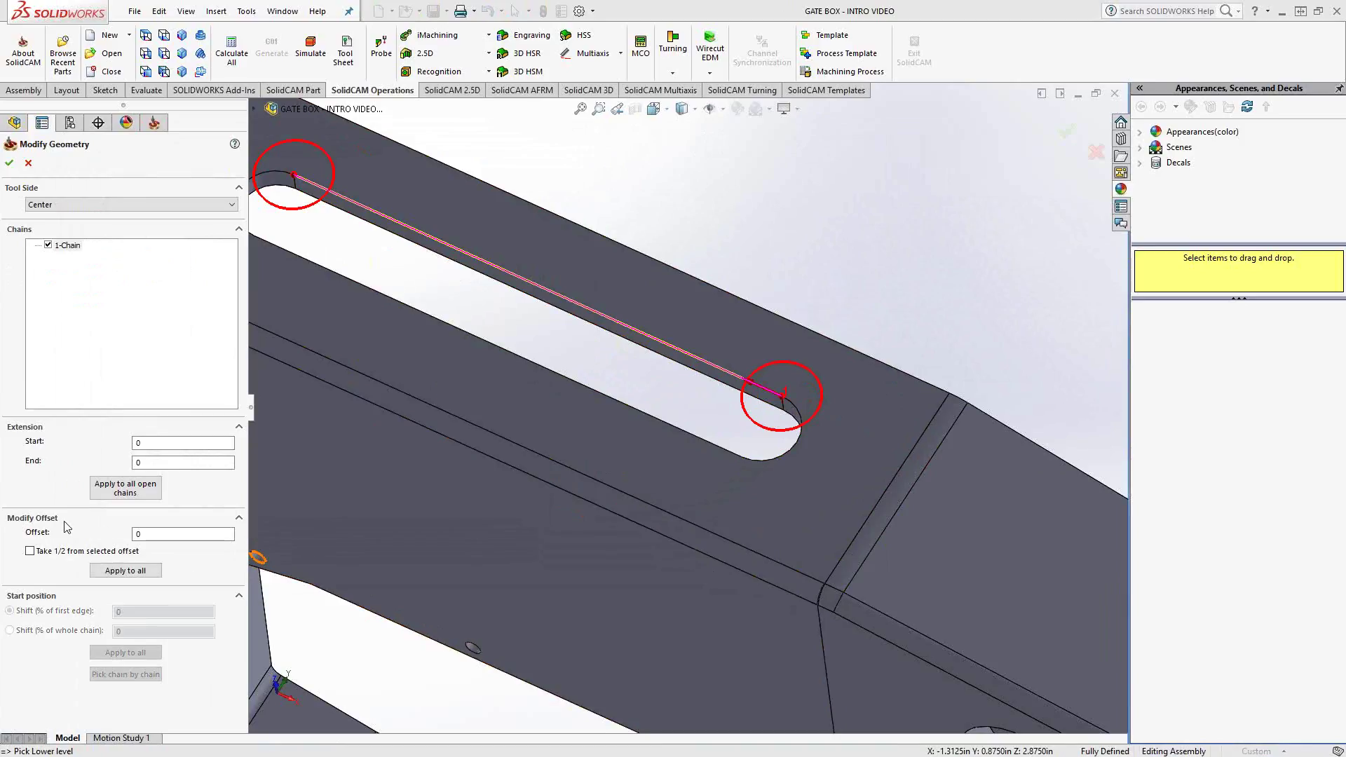
{"action": "double_click", "coordinate": [162, 534]}
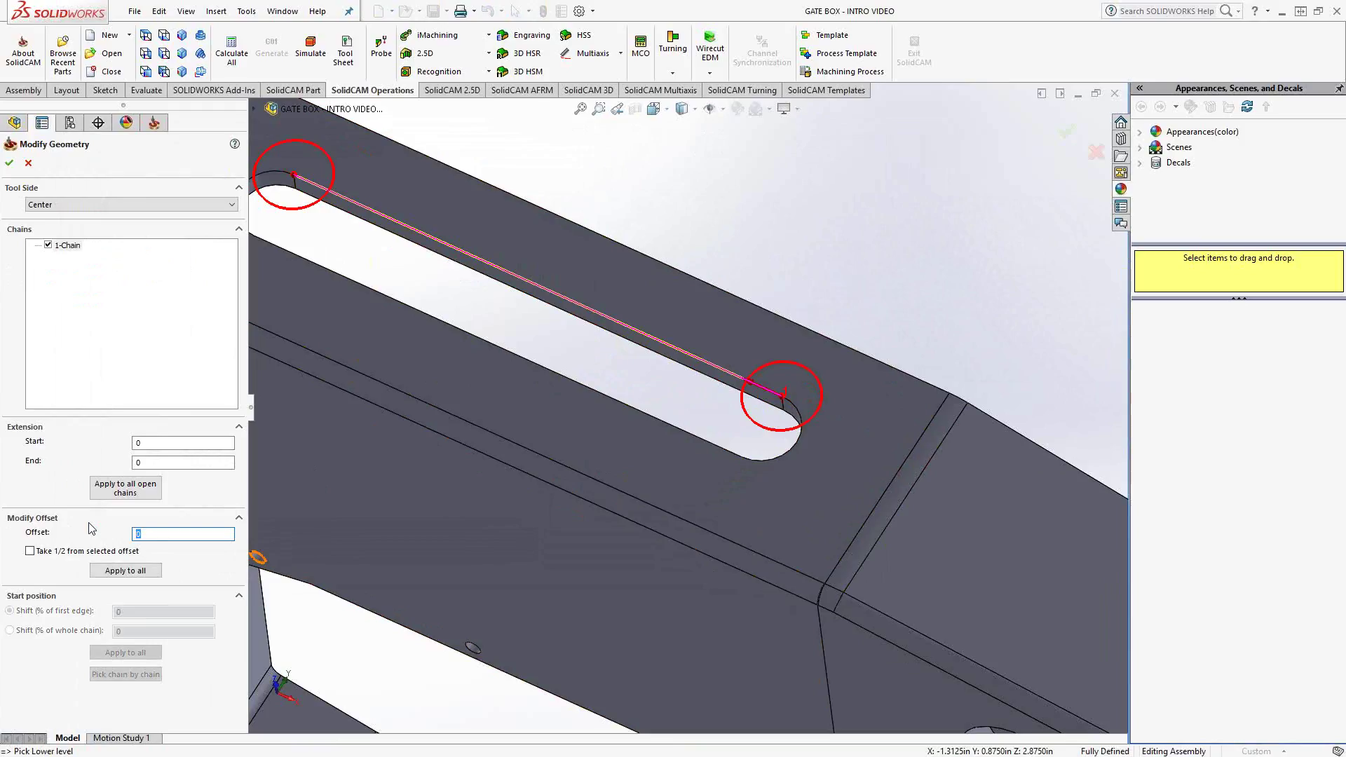
{"action": "type", "text": ".1"}
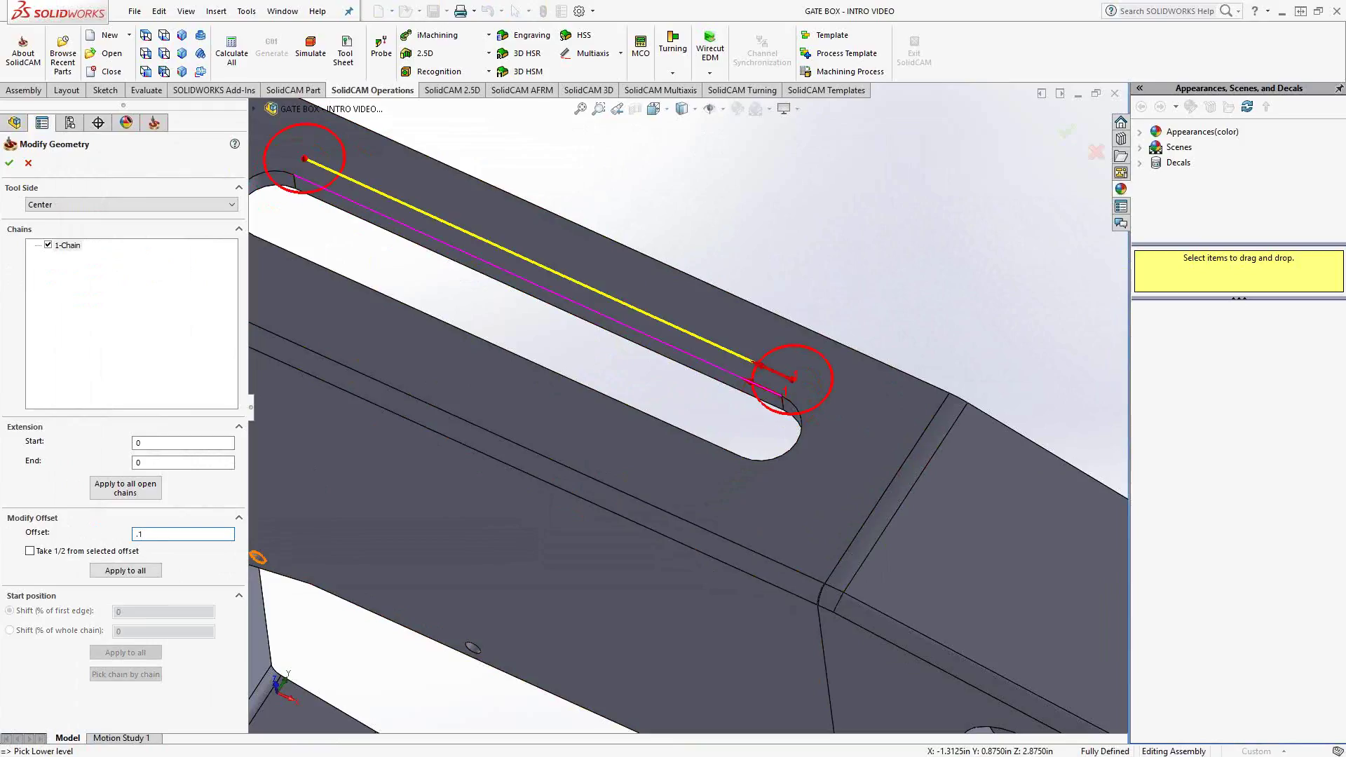
{"action": "key", "text": "BackSpace"}
{"action": "key", "text": "BackSpace"}
{"action": "type", "text": "-.1"}
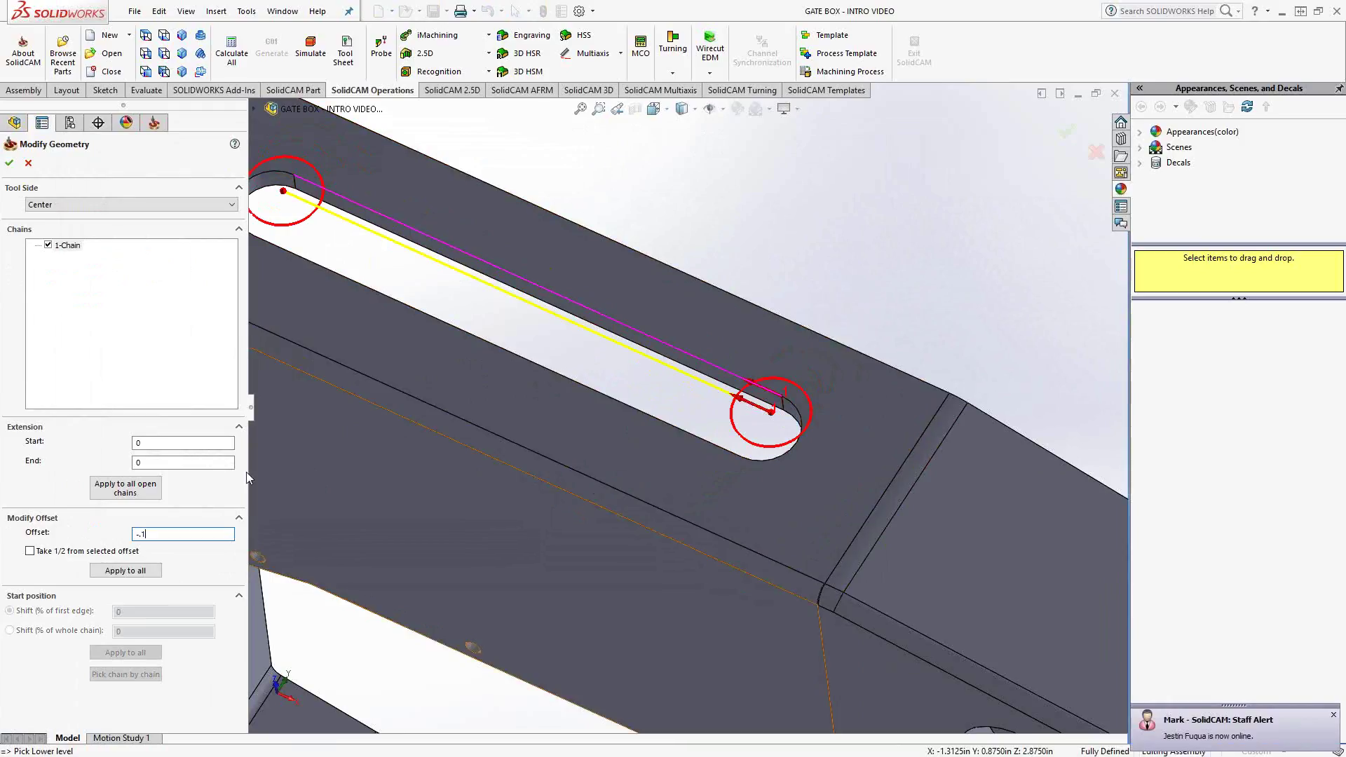
Enable Take 1/2 from selected offset, reset the offset to 0, and pick the slot's opposite edge for a -0.1875 offset.
{"action": "left_click", "coordinate": [30, 551]}
{"action": "double_click", "coordinate": [133, 534]}
{"action": "type", "text": "0"}
{"action": "left_click", "coordinate": [137, 571]}
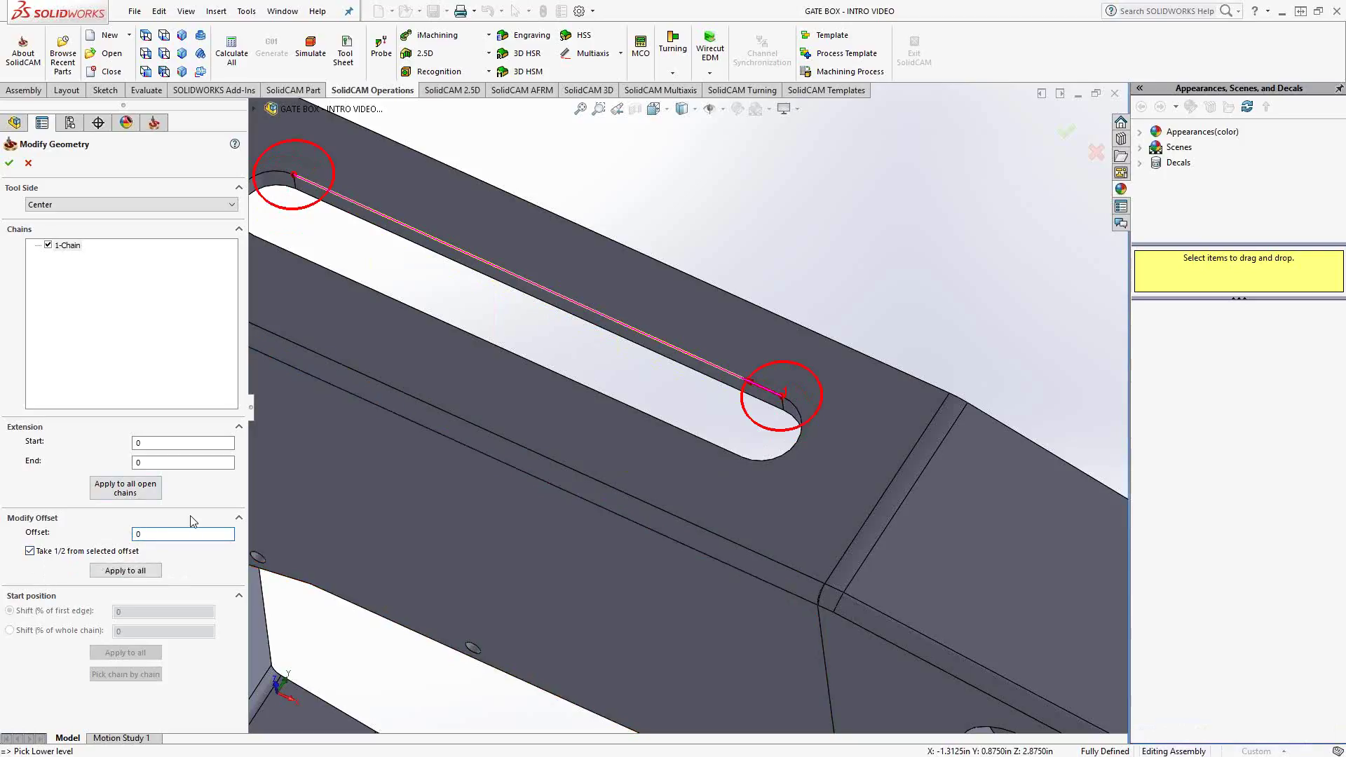
{"action": "left_click", "coordinate": [648, 418]}
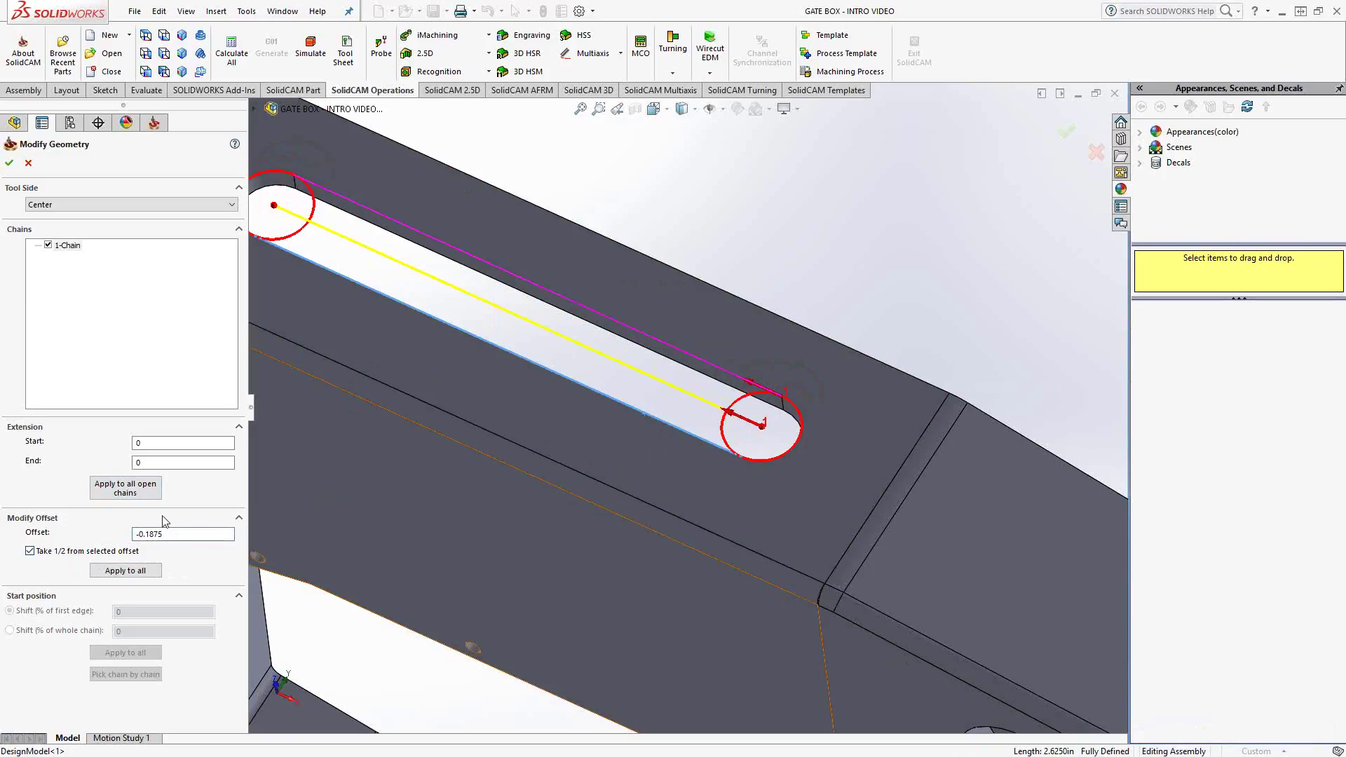
{"action": "scroll", "coordinate": [390, 423], "scroll_direction": "up", "scroll_amount": 2}
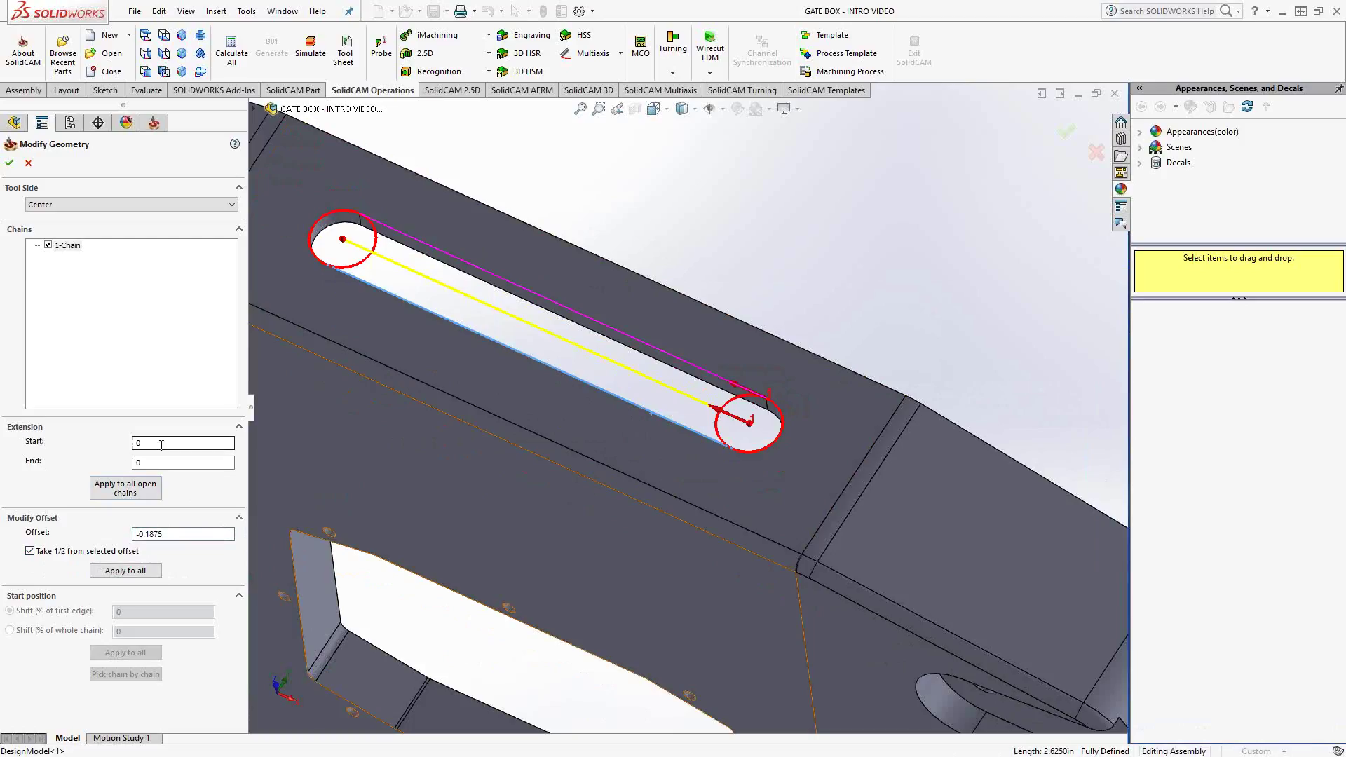
Set the slot chain's Start and End extensions both to -0.5.
{"action": "double_click", "coordinate": [141, 443]}
{"action": "type", "text": "-2"}
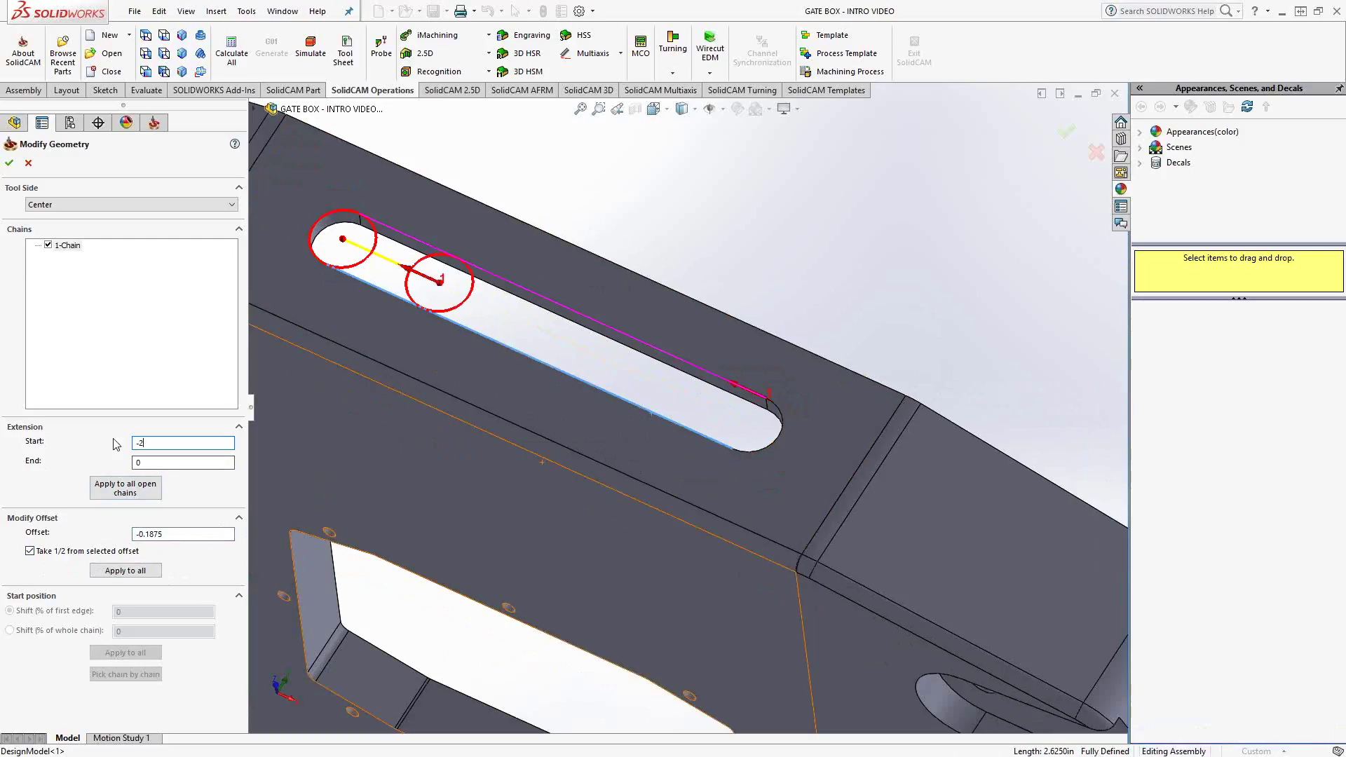
{"action": "type", "text": ".05"}
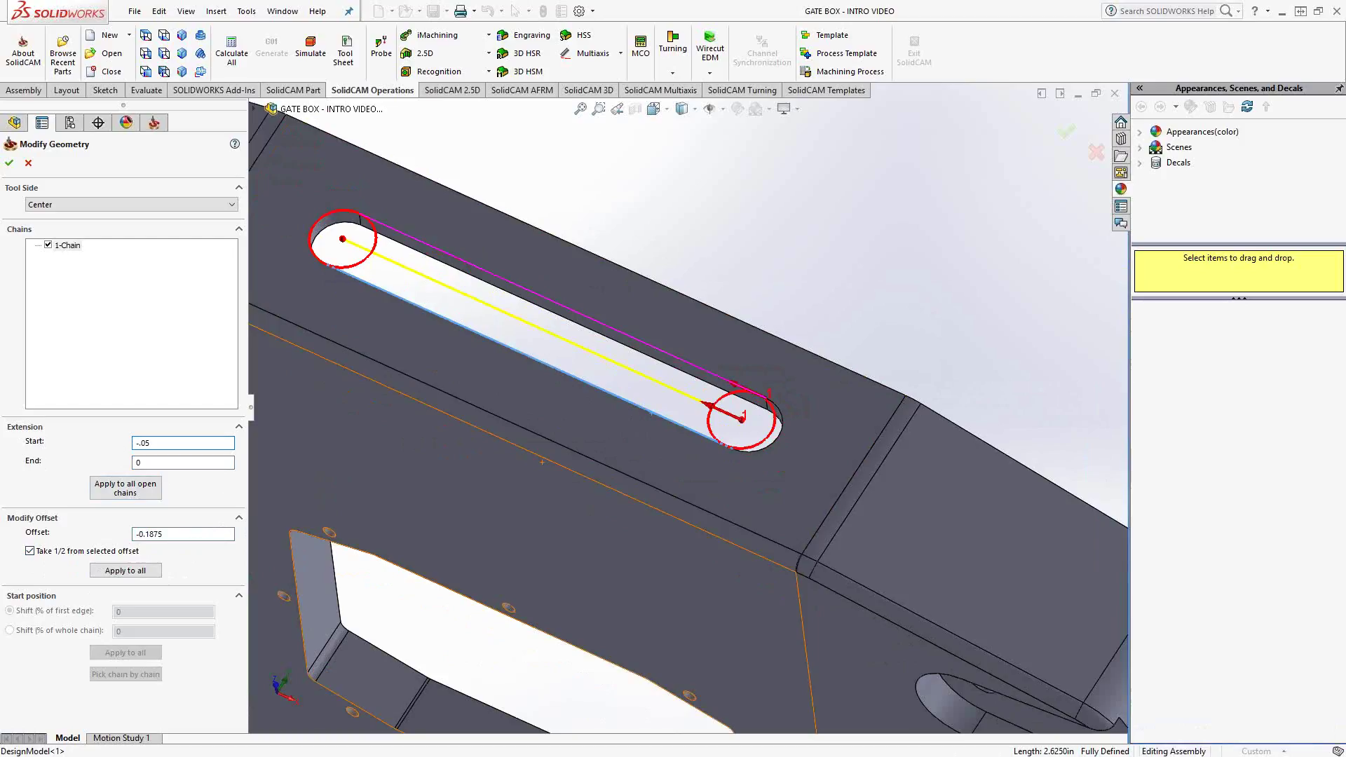
{"action": "key", "text": "BackSpace"}
{"action": "key", "text": "BackSpace"}
{"action": "type", "text": "1"}
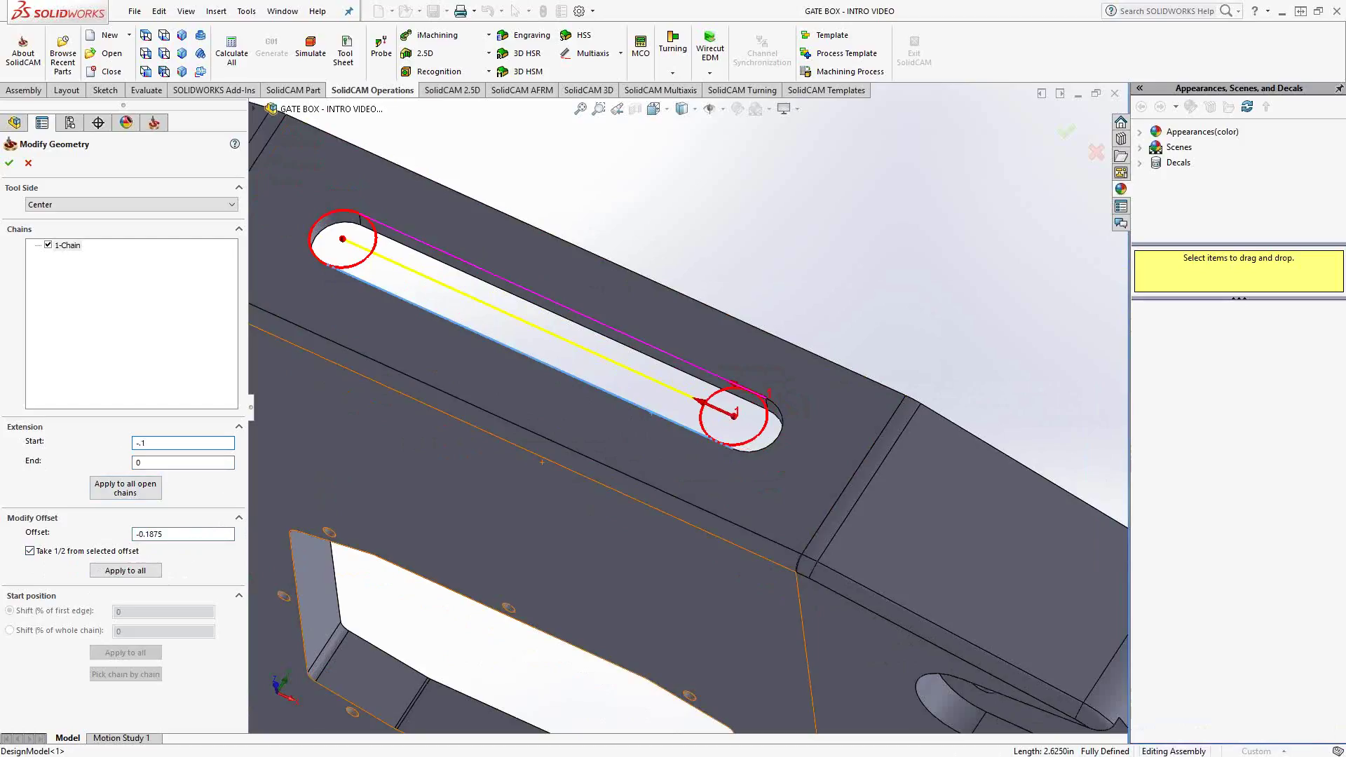
{"action": "type", "text": ".07"}
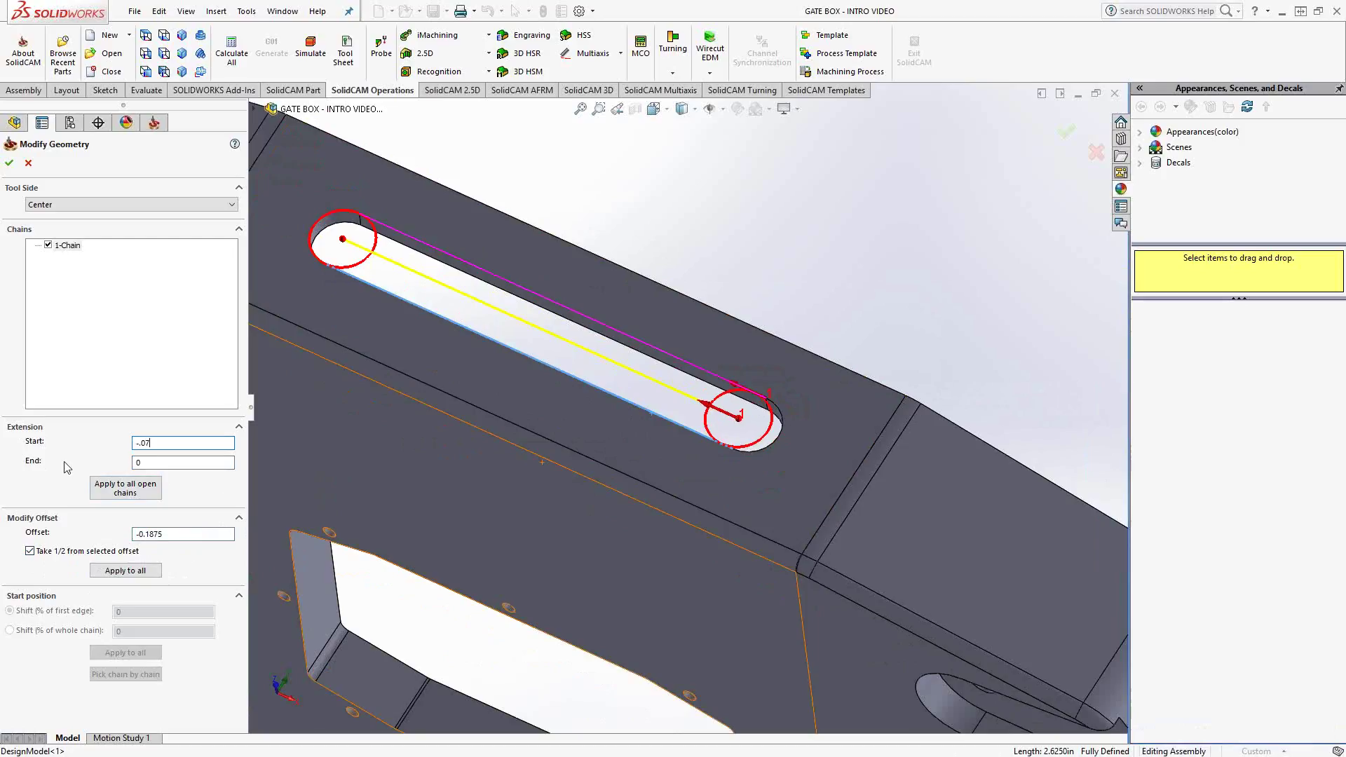
{"action": "key", "text": "BackSpace"}
{"action": "key", "text": "BackSpace"}
{"action": "type", "text": "5"}
{"action": "key", "text": "Tab"}
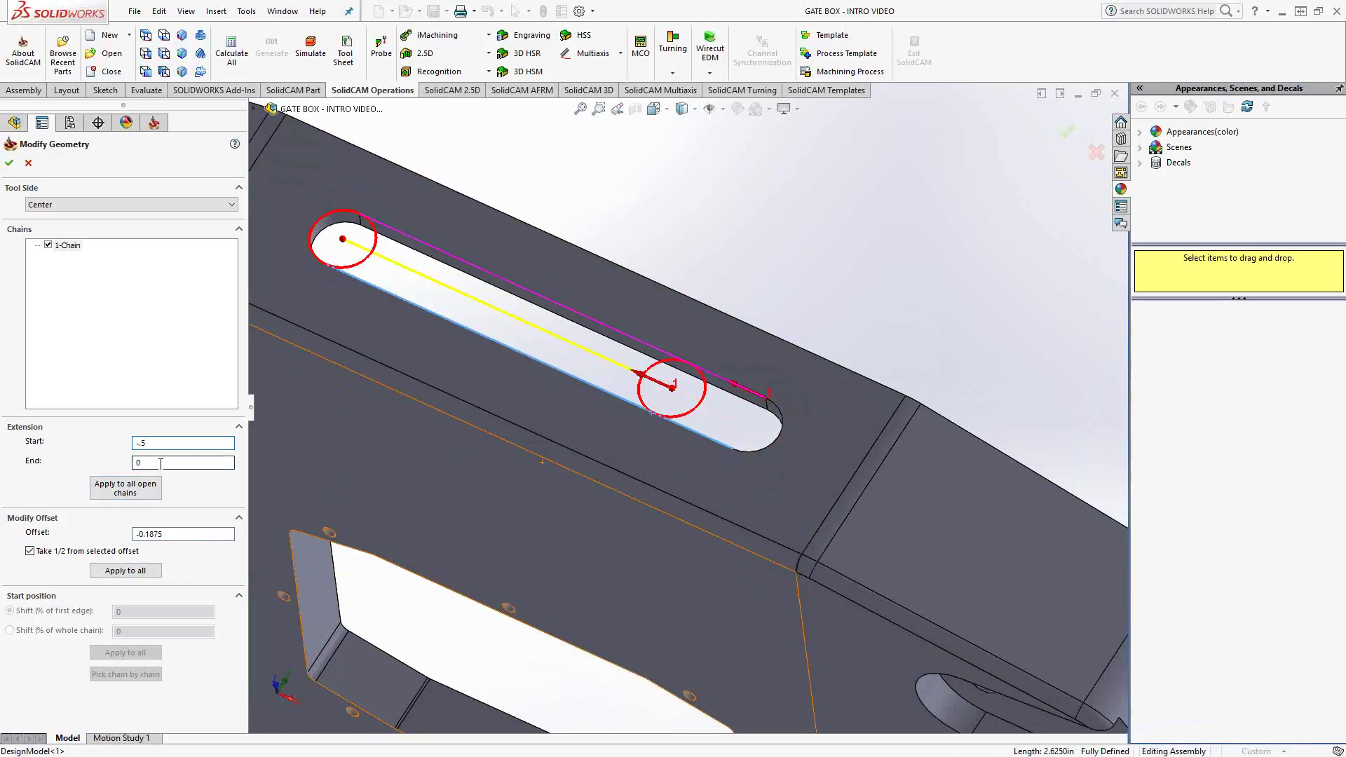
{"action": "type", "text": "-.5"}
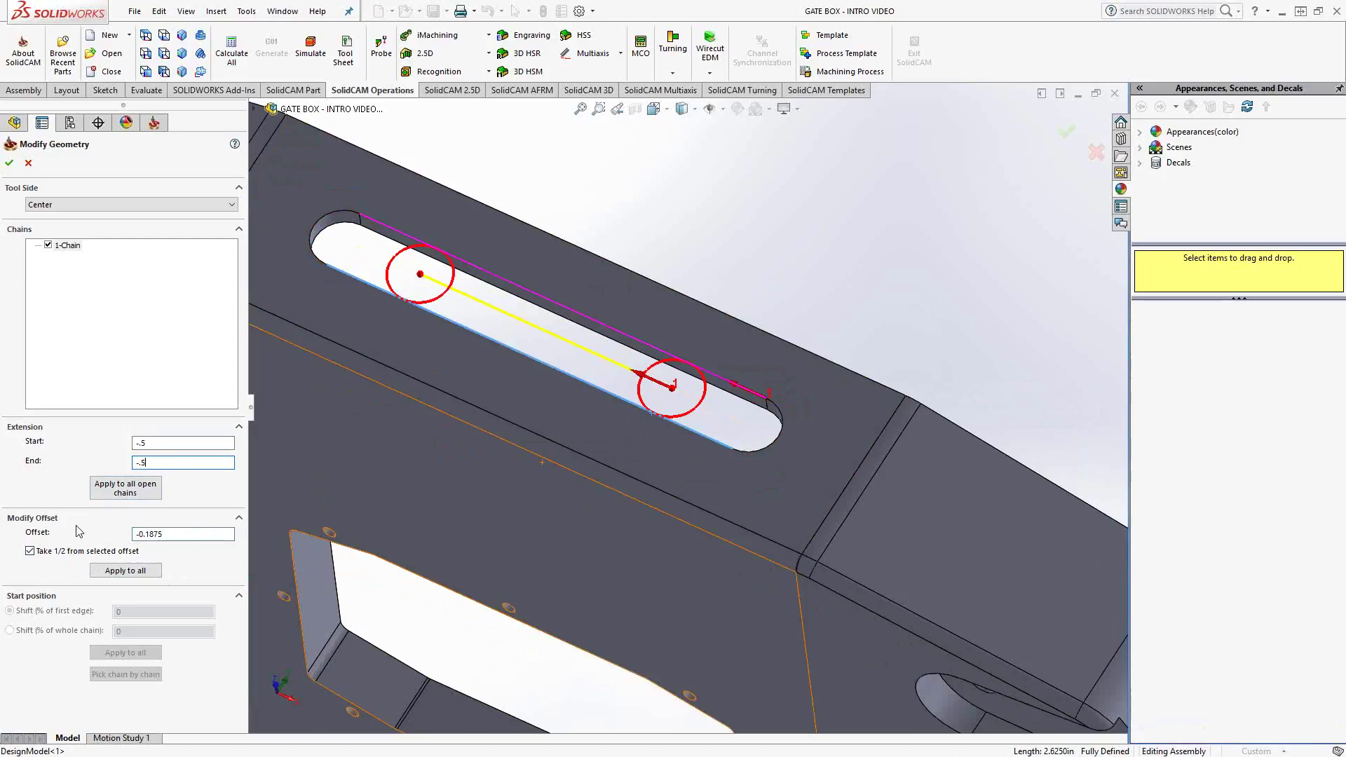
{"action": "left_click", "coordinate": [168, 444]}
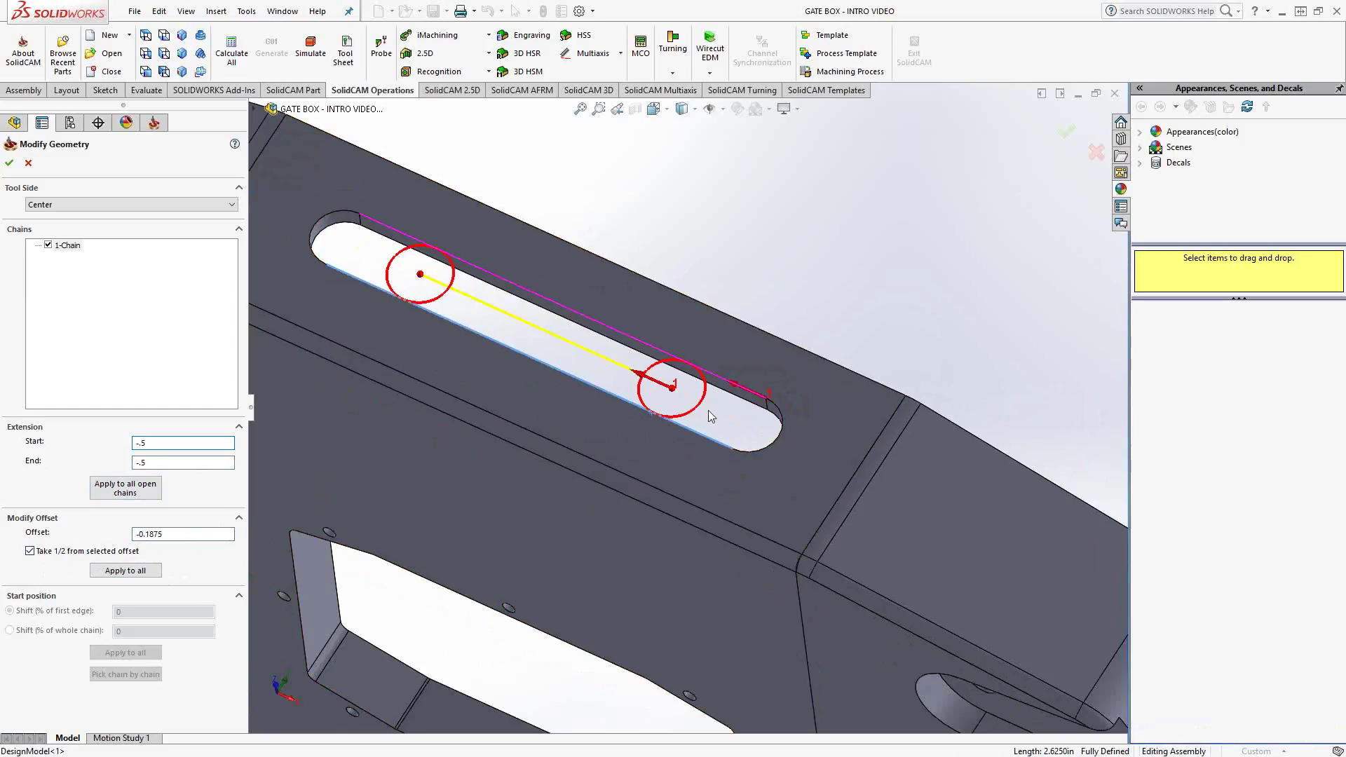
{"action": "scroll", "coordinate": [659, 424], "scroll_direction": "down", "scroll_amount": 3}
{"action": "scroll", "coordinate": [582, 429], "scroll_direction": "up", "scroll_amount": 3}
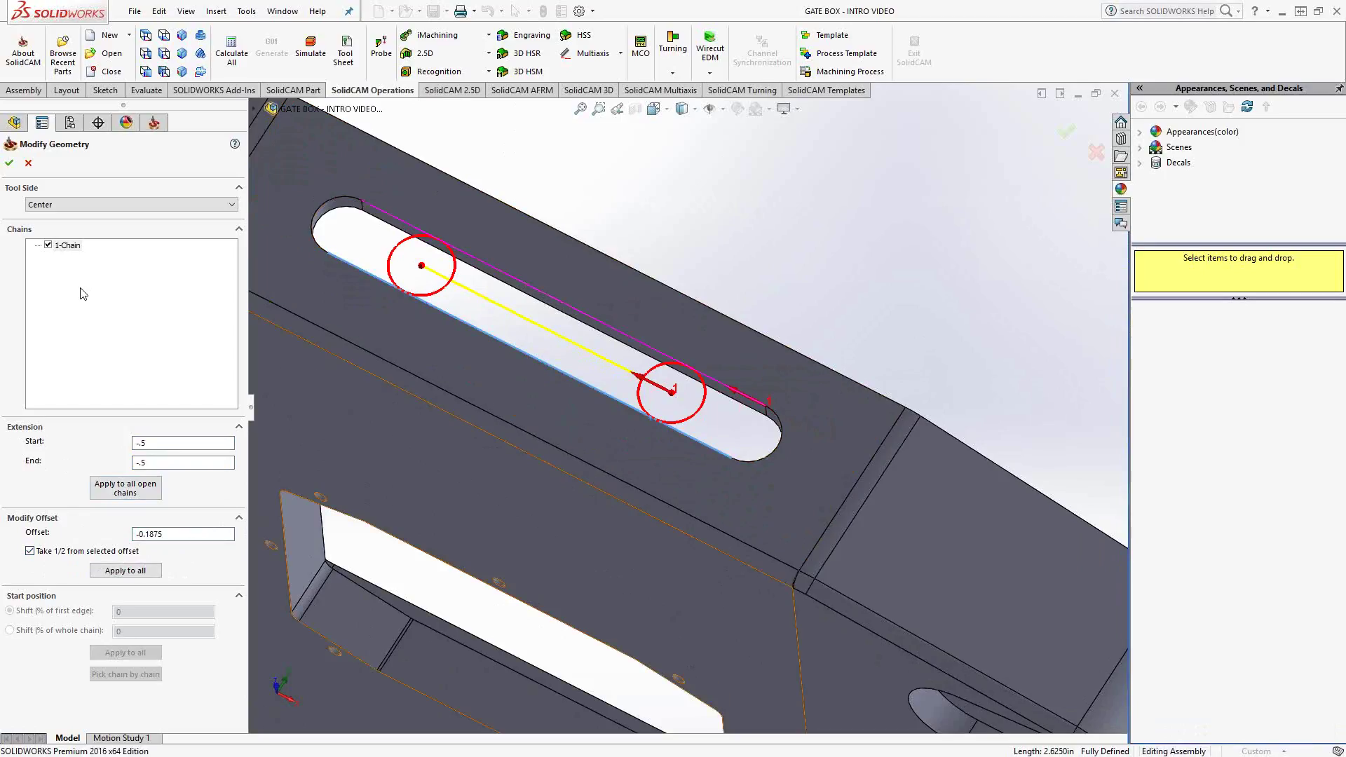
Confirm the geometry changes, calculate F_contour1's toolpath, and turn off the lead-in move.
{"action": "left_click", "coordinate": [10, 165]}
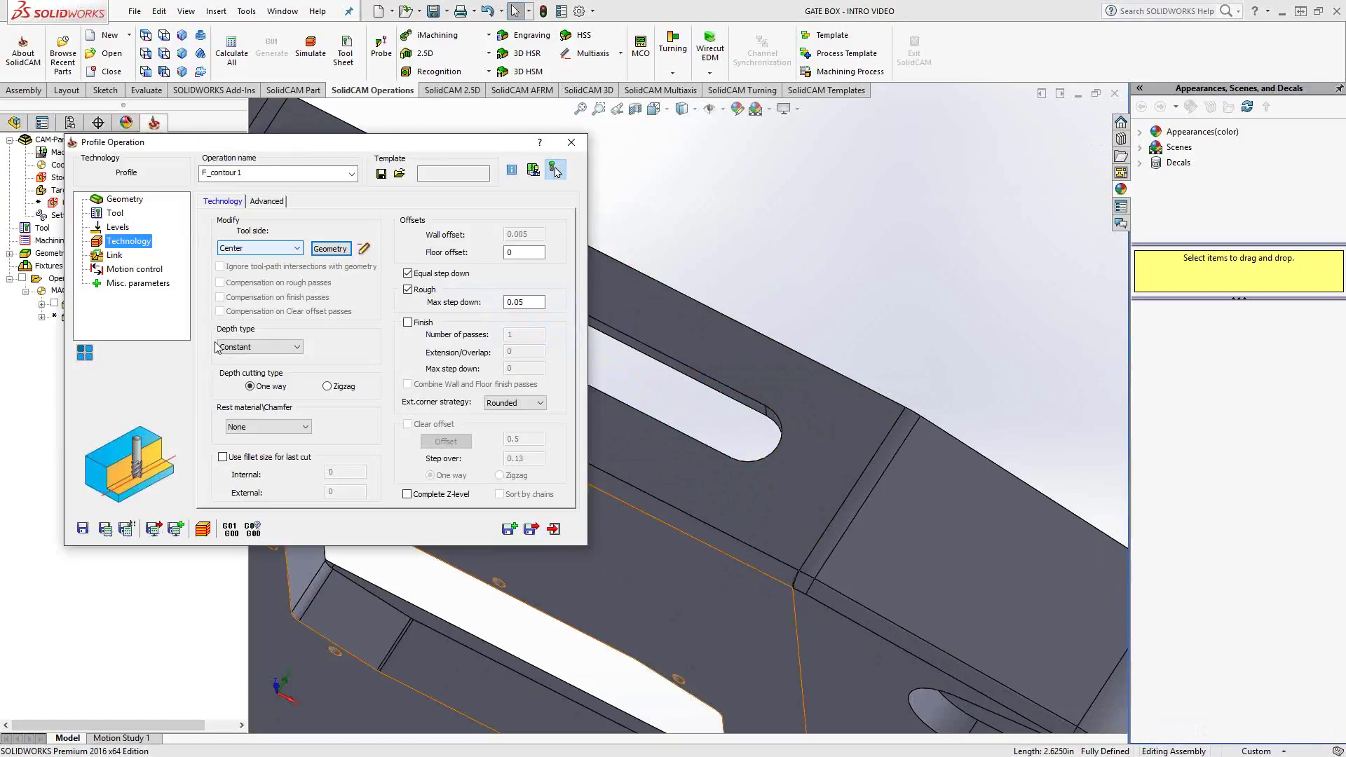
{"action": "left_click", "coordinate": [105, 528]}
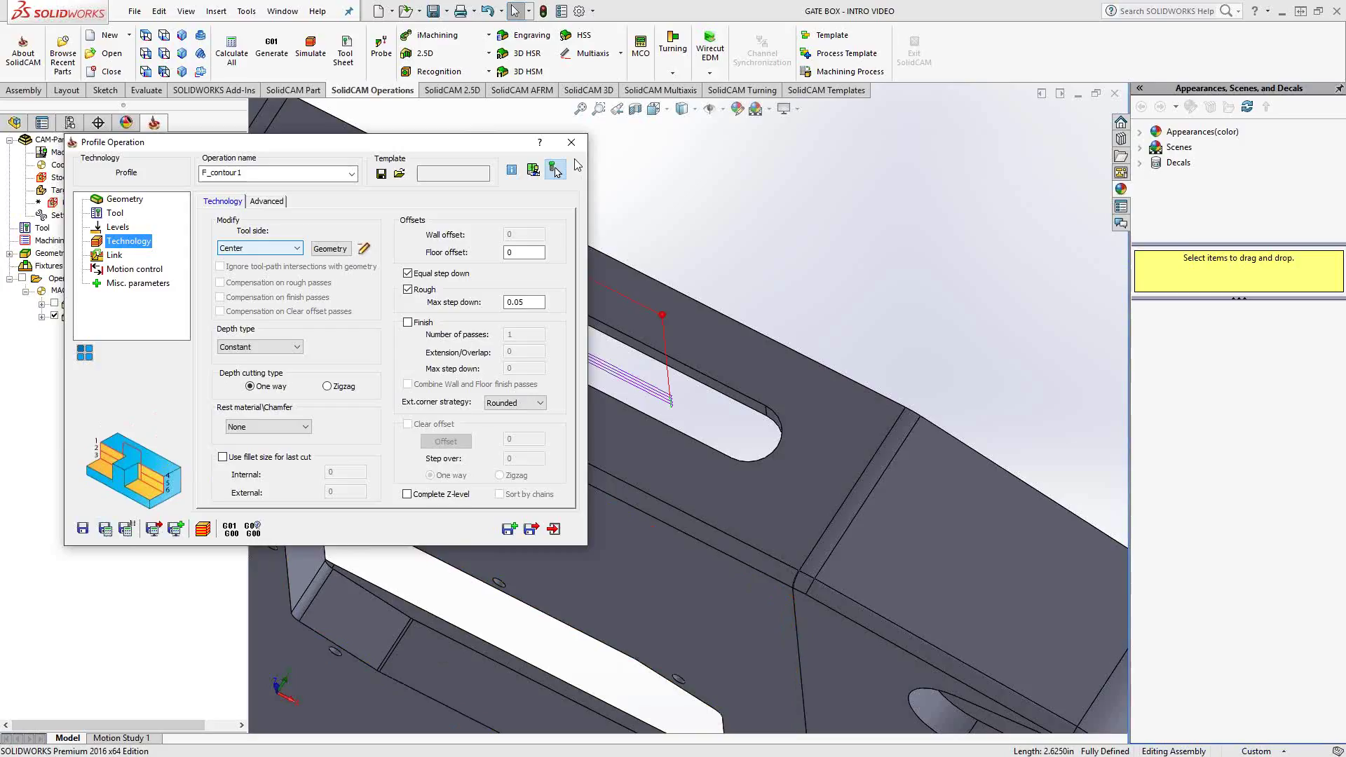
{"action": "left_click", "coordinate": [114, 255]}
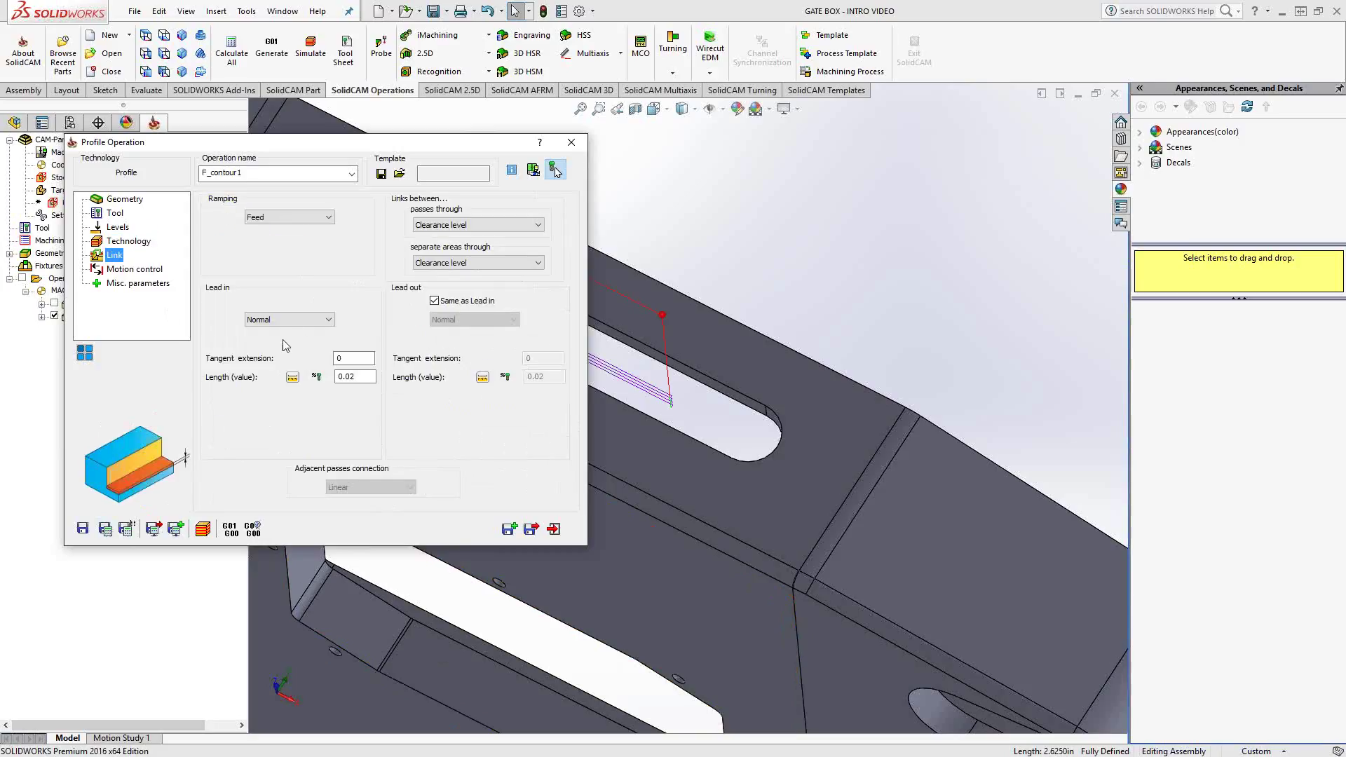
{"action": "left_click", "coordinate": [296, 320]}
{"action": "left_click", "coordinate": [278, 332]}
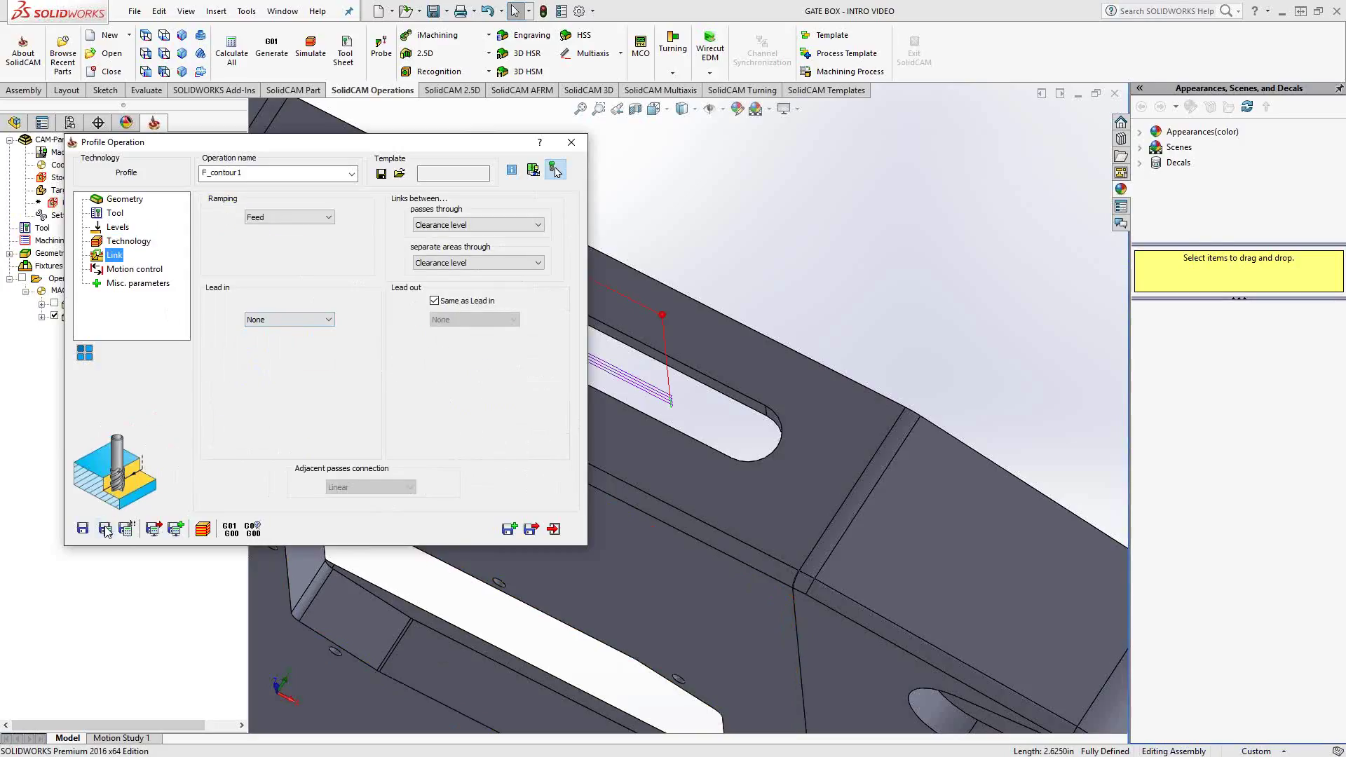
Inspect the slot toolpath from both sides, then save and exit F_contour1.
{"action": "mouse_move", "coordinate": [615, 443]}
{"action": "middle_mouse_down"}
{"action": "mouse_move", "coordinate": [668, 351]}
{"action": "mouse_move", "coordinate": [631, 434]}
{"action": "middle_mouse_up"}
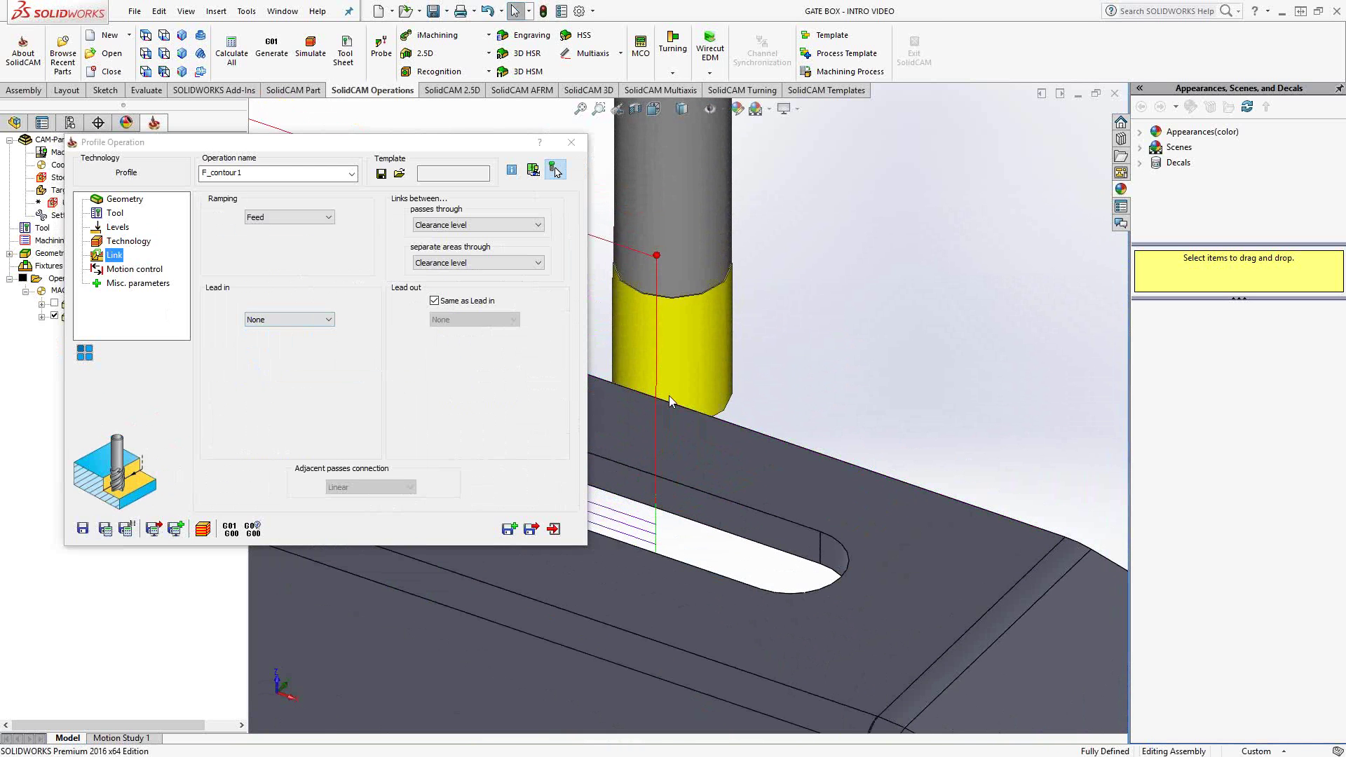
{"action": "scroll", "coordinate": [601, 511], "scroll_direction": "up", "scroll_amount": 3}
{"action": "middle_click_drag", "start_coordinate": [602, 510], "coordinate": [629, 242]}
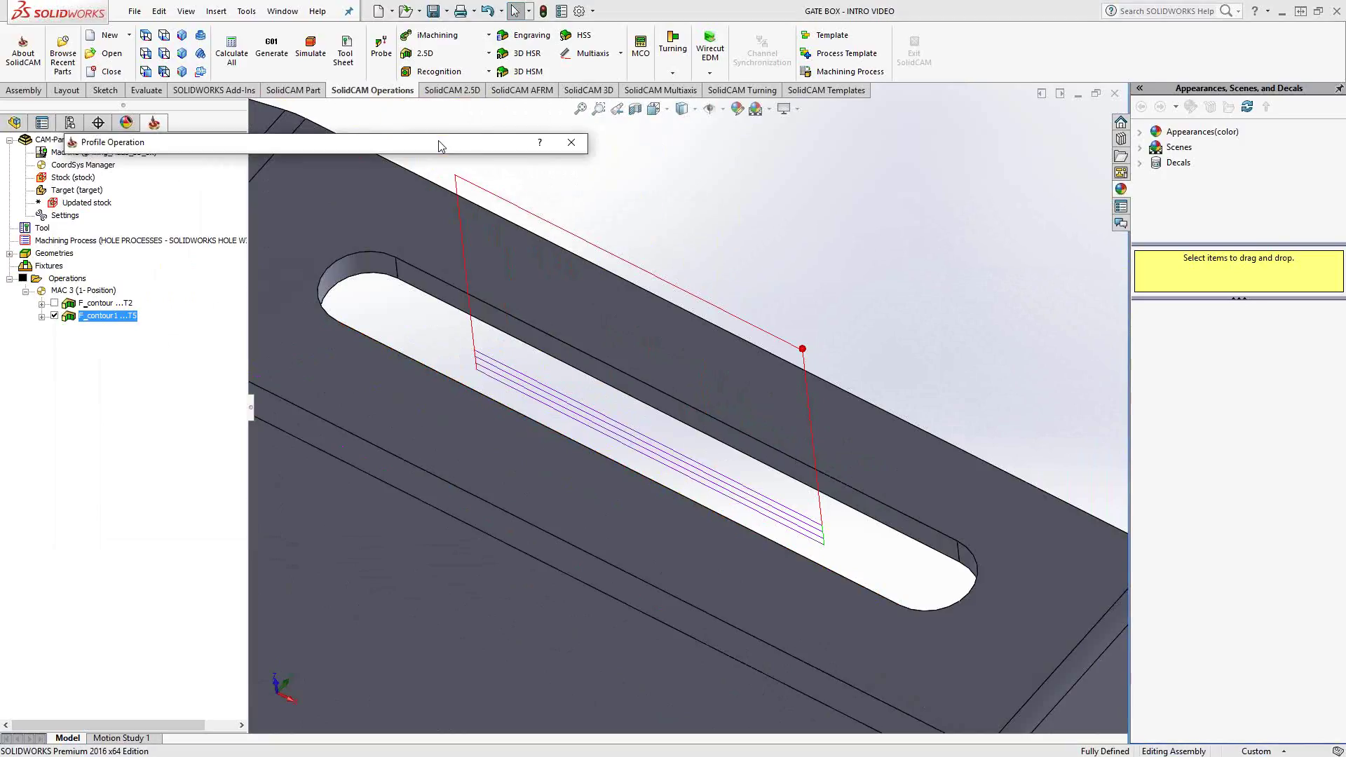
{"action": "mouse_move", "coordinate": [439, 140]}
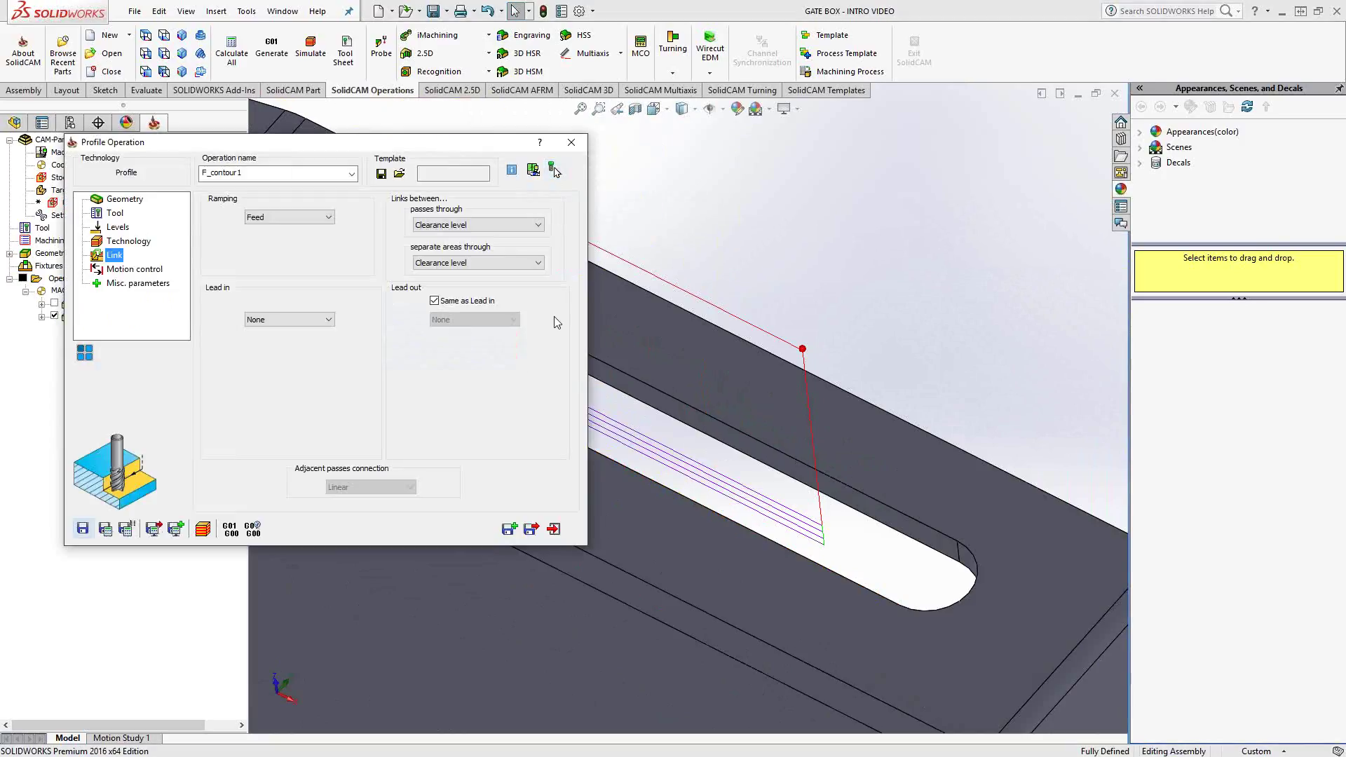
{"action": "left_click", "coordinate": [553, 528]}
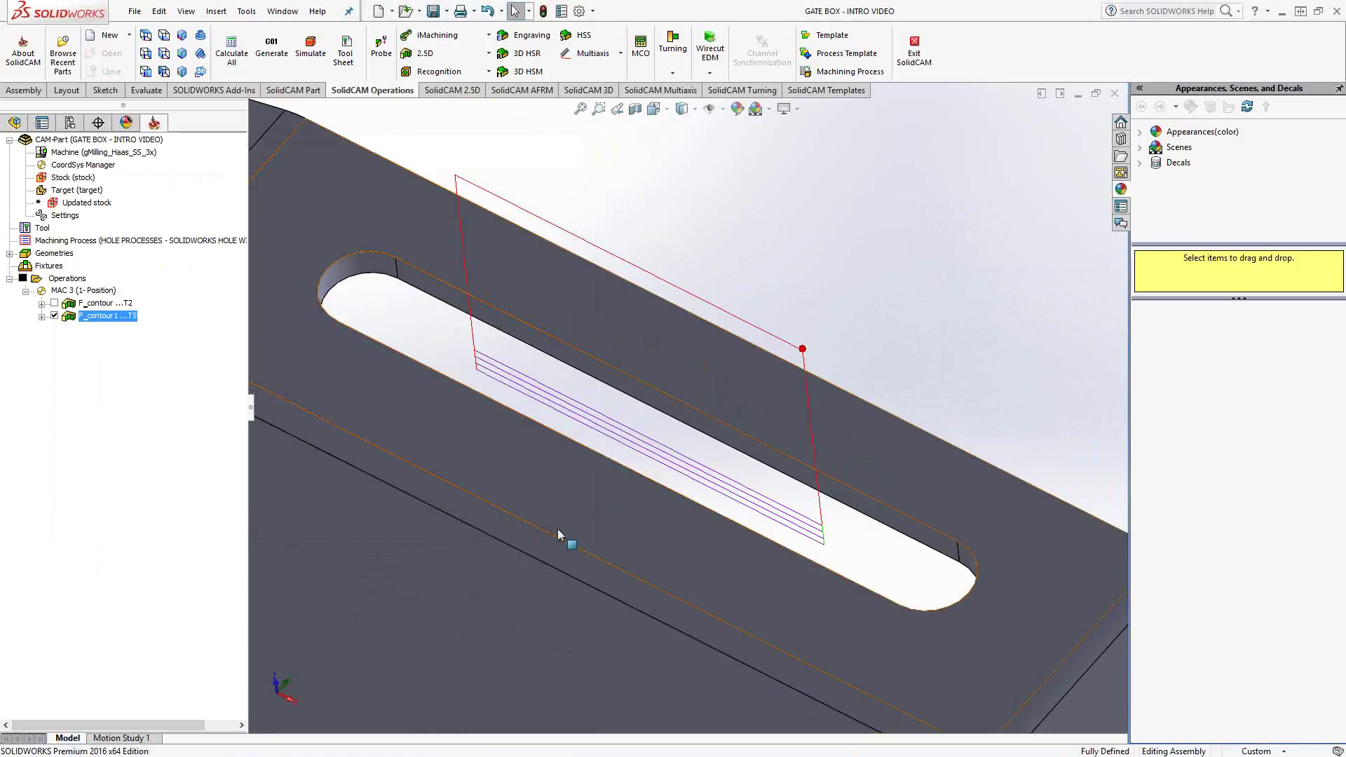
Hide F_contour1's toolpath and copy the F_contour operation as F_contour_1.
{"action": "left_click", "coordinate": [54, 317]}
{"action": "double_click", "coordinate": [84, 303]}
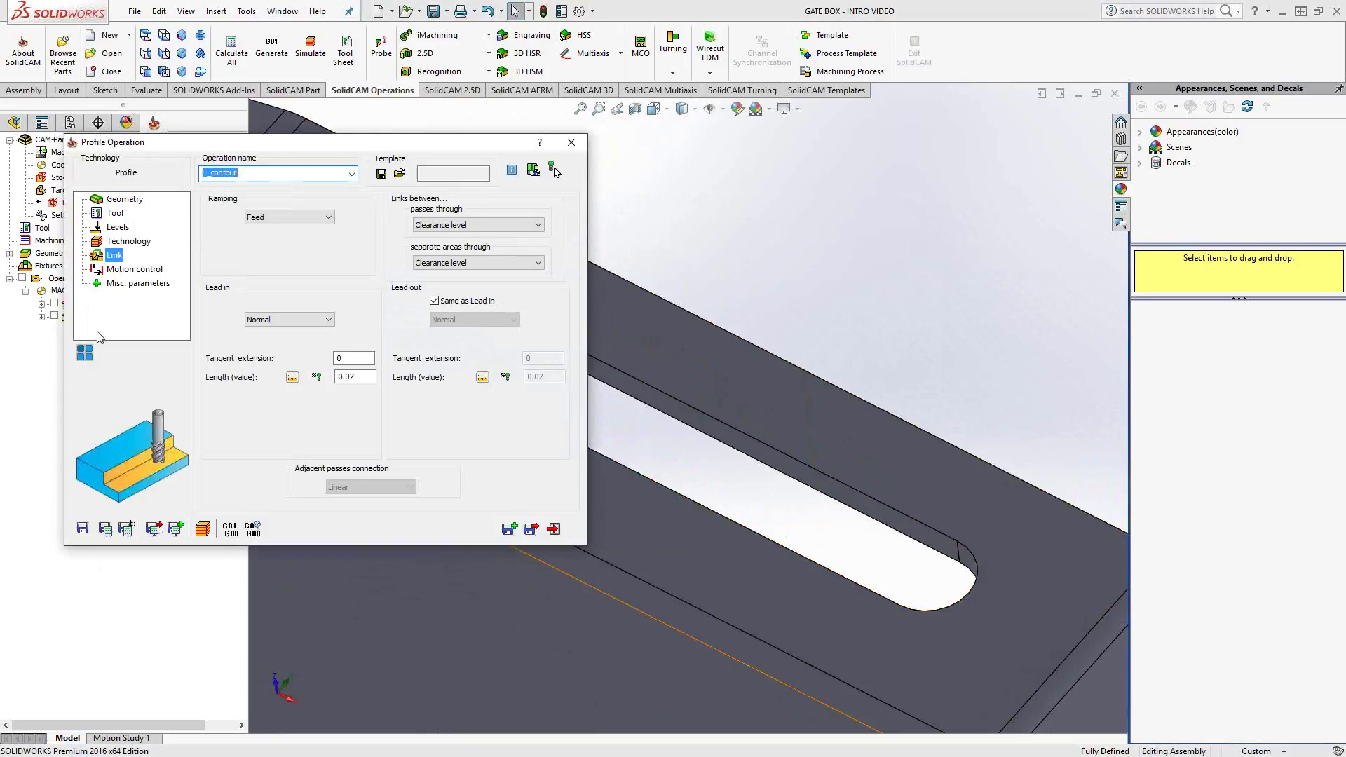
{"action": "left_click", "coordinate": [527, 530]}
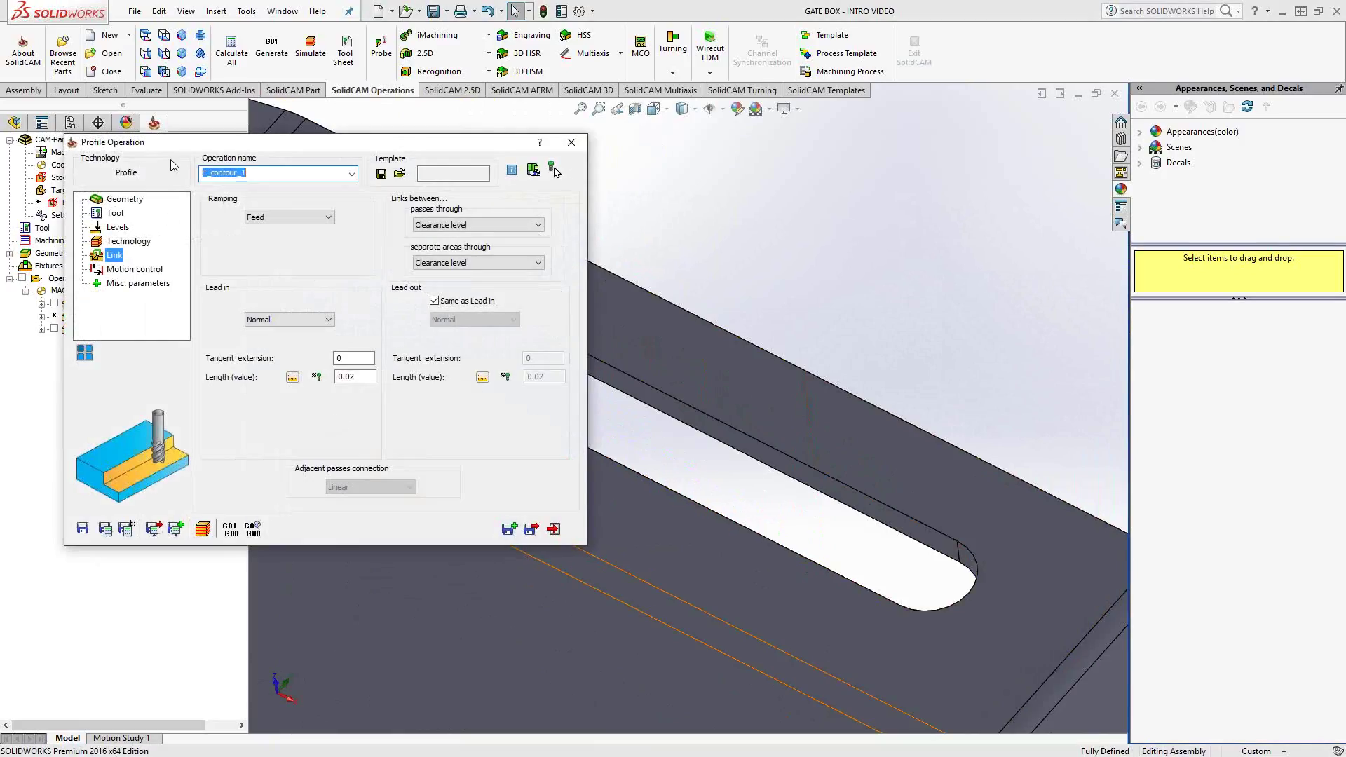
Calculate and display F_contour_1's slot toolpath.
{"action": "left_click_drag", "start_coordinate": [178, 144], "coordinate": [213, 175]}
{"action": "left_click", "coordinate": [587, 203]}
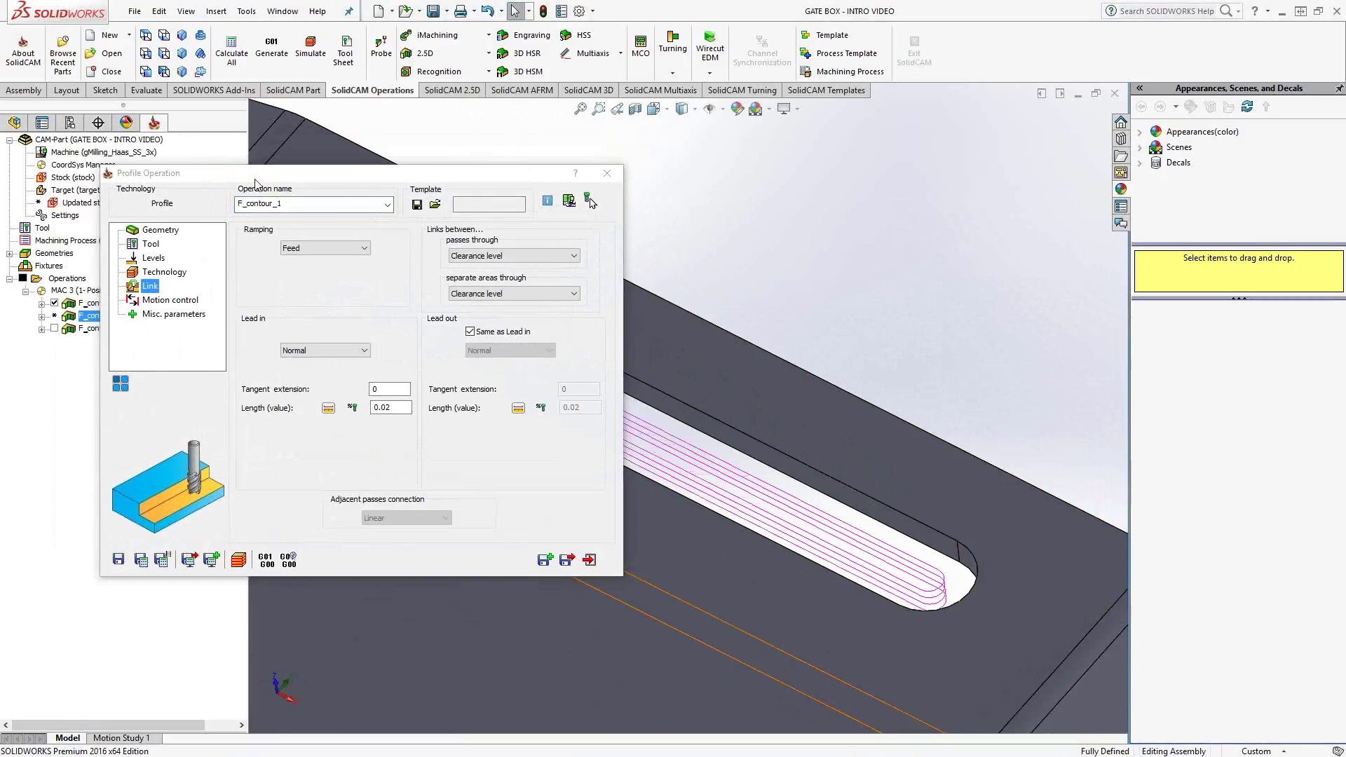
{"action": "scroll", "coordinate": [557, 417], "scroll_direction": "up", "scroll_amount": 3}
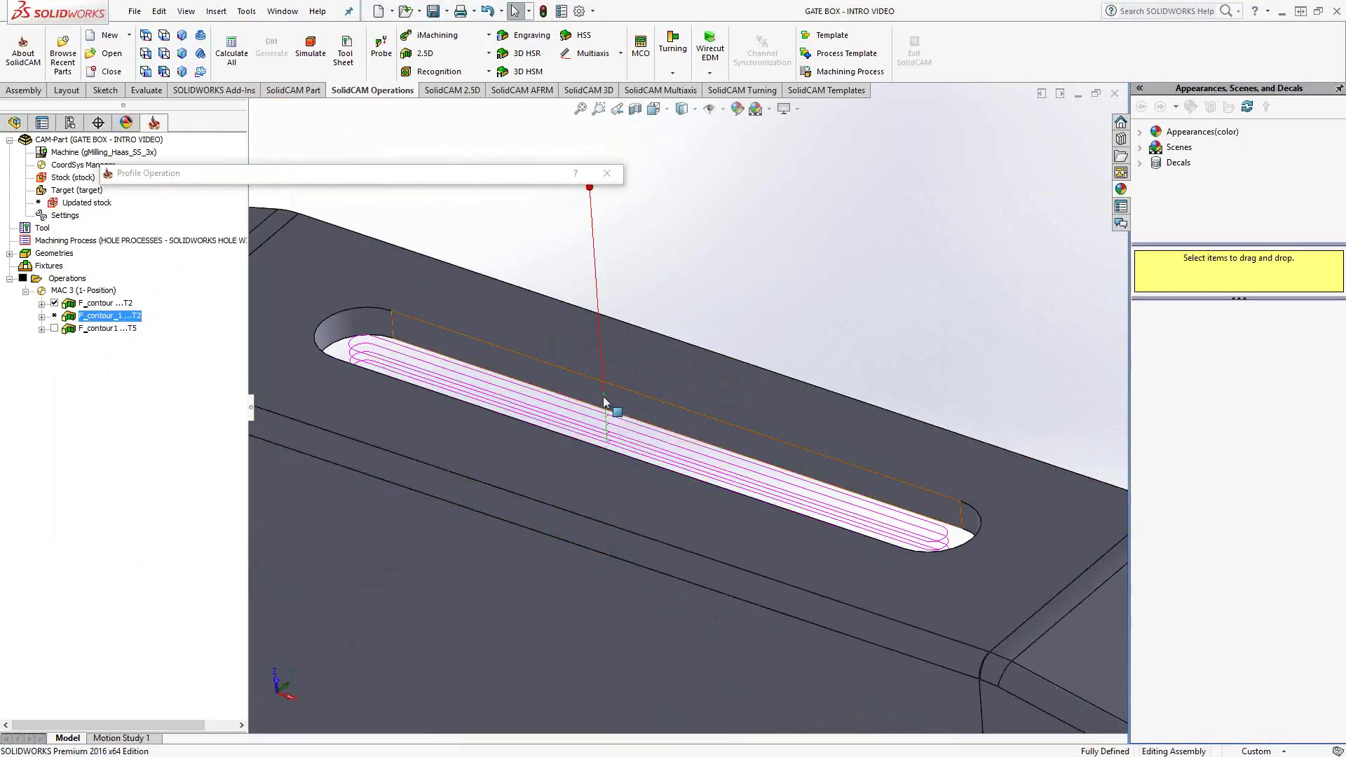
{"action": "scroll", "coordinate": [604, 400], "scroll_direction": "down", "scroll_amount": 3}
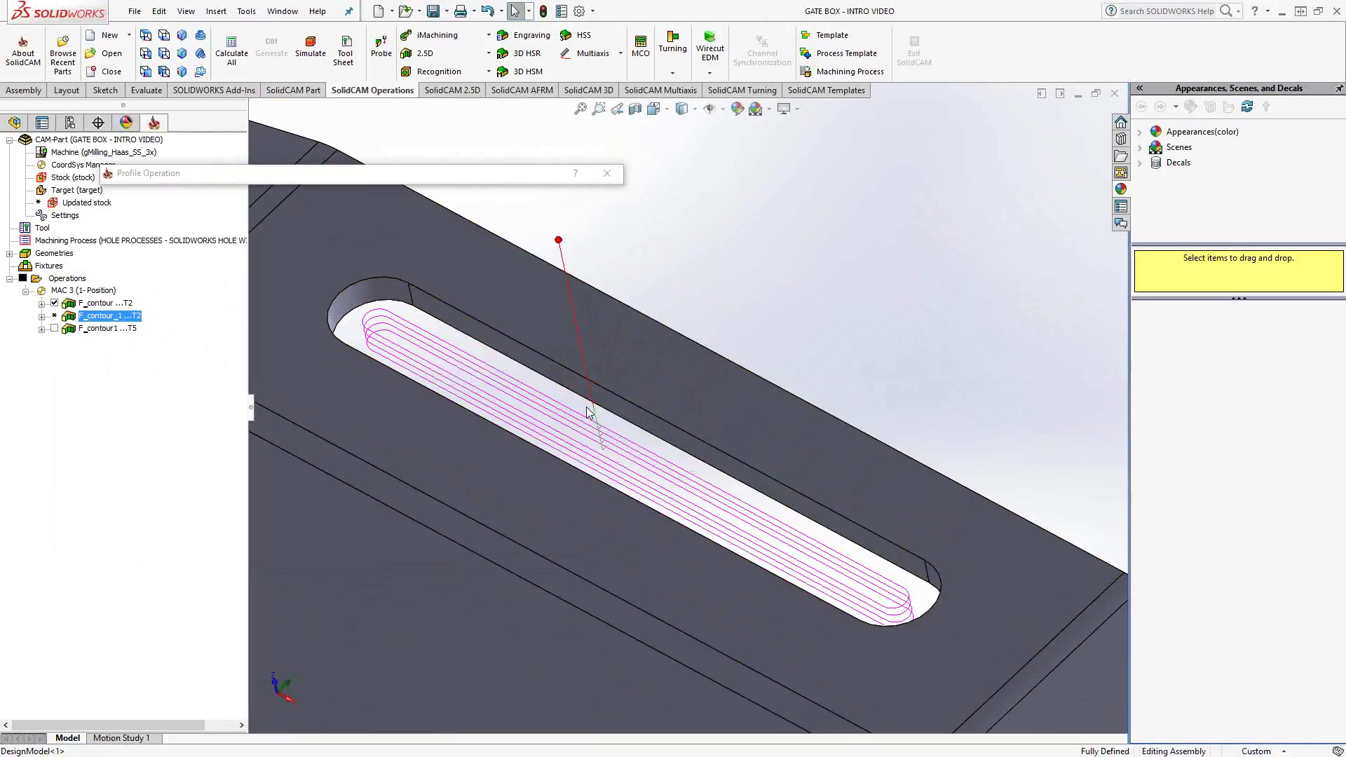
{"action": "mouse_move", "coordinate": [397, 181]}
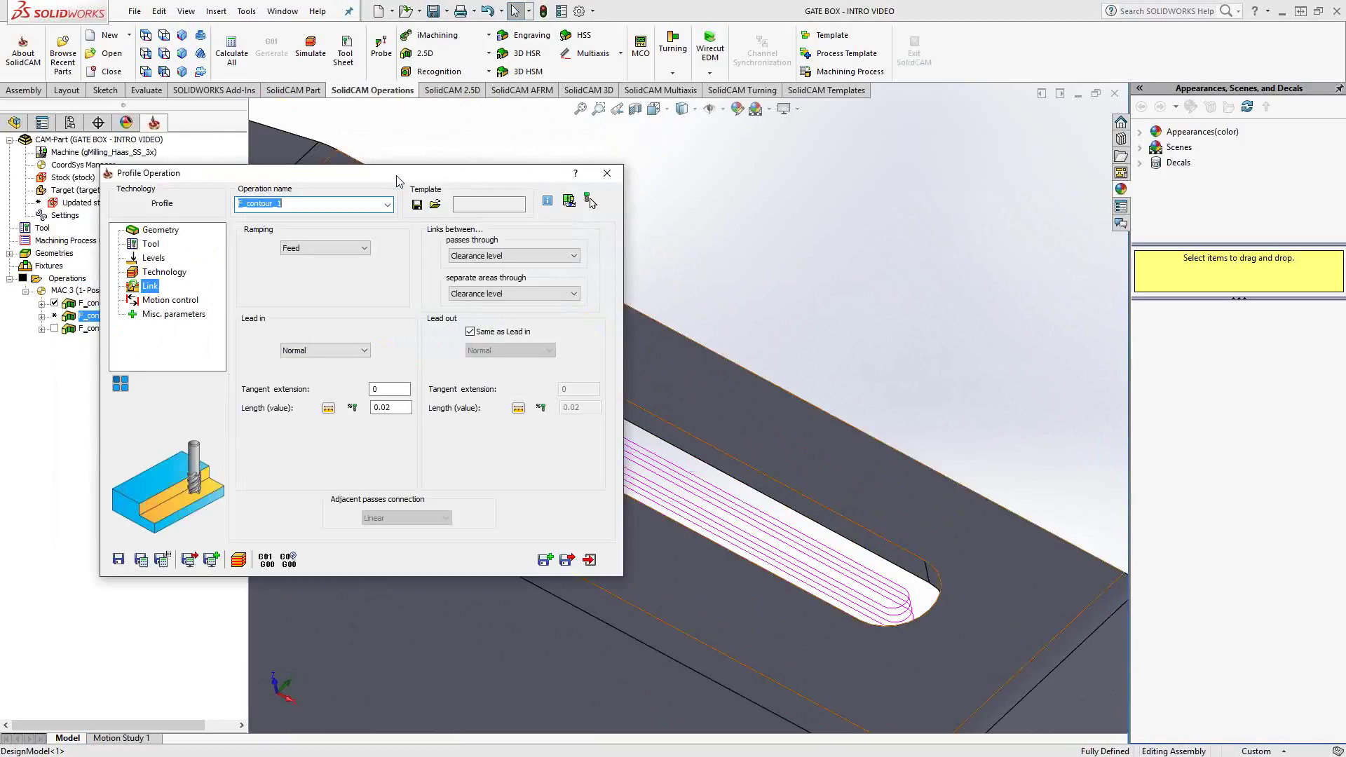
{"action": "left_click", "coordinate": [164, 272]}
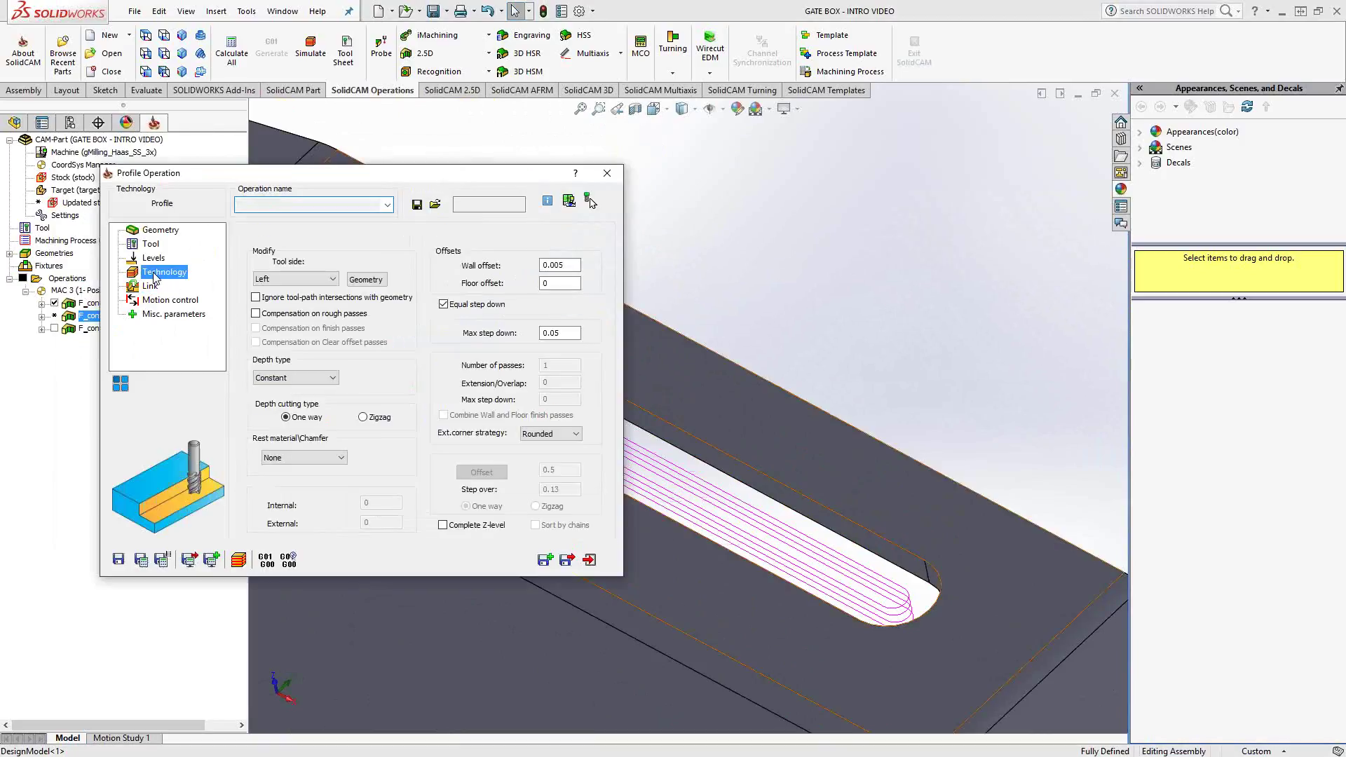
Set F_contour_1's depth type to Helical, then recalculate and save it.
{"action": "left_click", "coordinate": [322, 378]}
{"action": "left_click", "coordinate": [270, 410]}
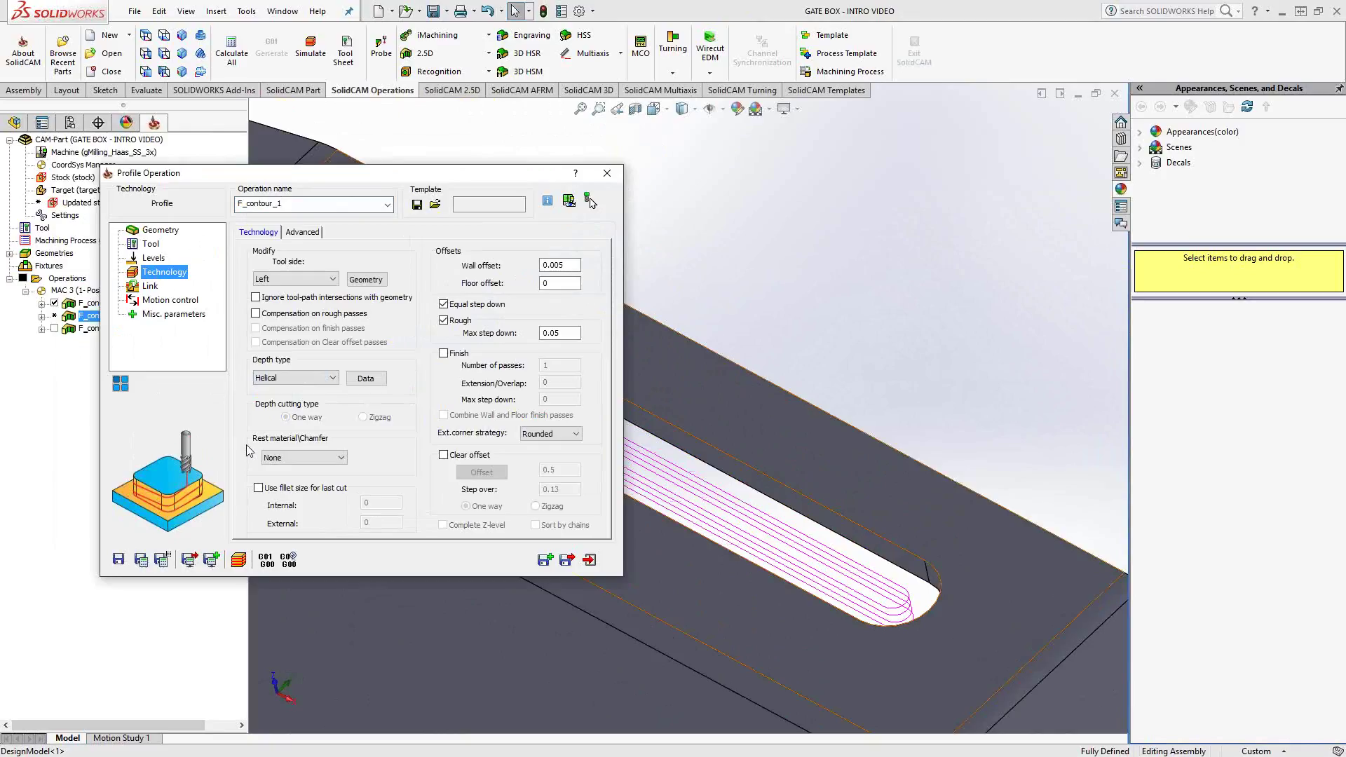
{"action": "left_click", "coordinate": [141, 560]}
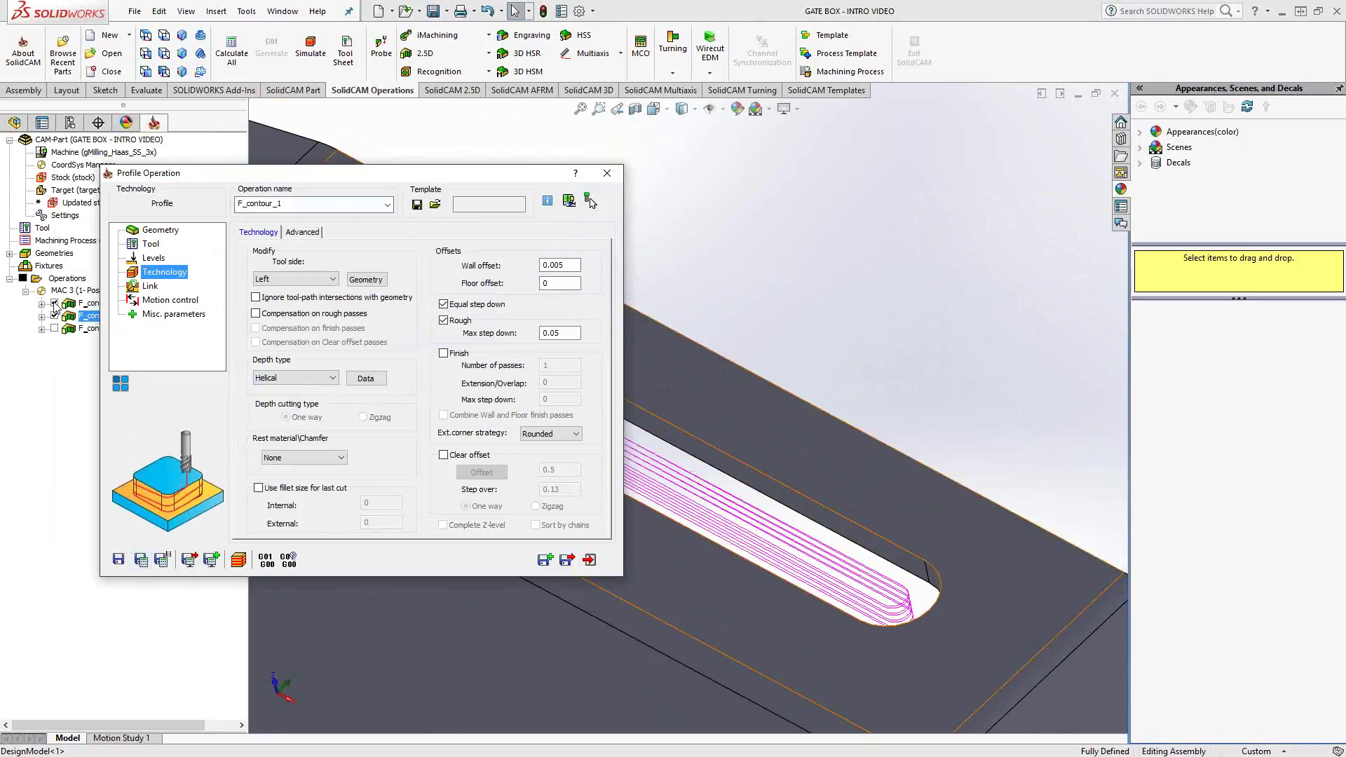
{"action": "left_click", "coordinate": [587, 561]}
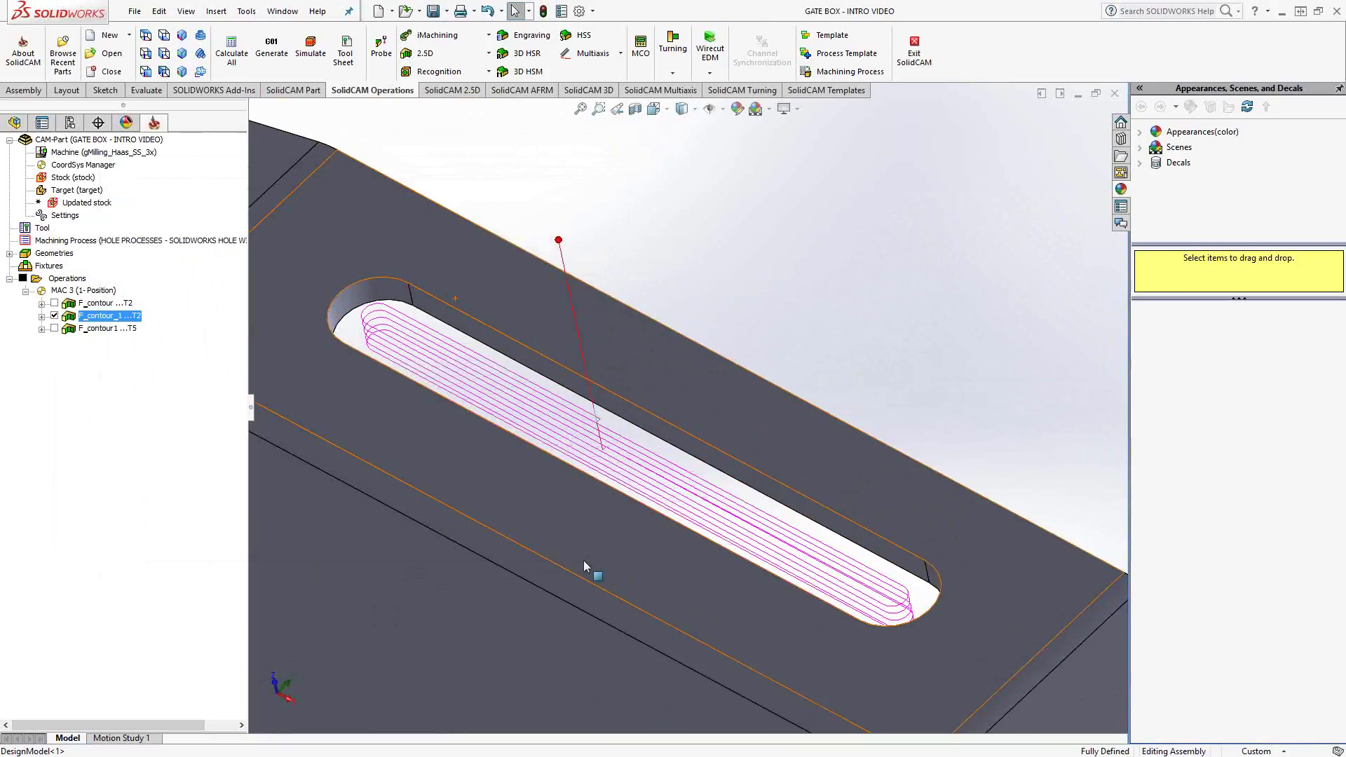
Hide F_contour_1's toolpath and orbit the part to a low side view.
{"action": "scroll", "coordinate": [615, 475], "scroll_direction": "down", "scroll_amount": 5}
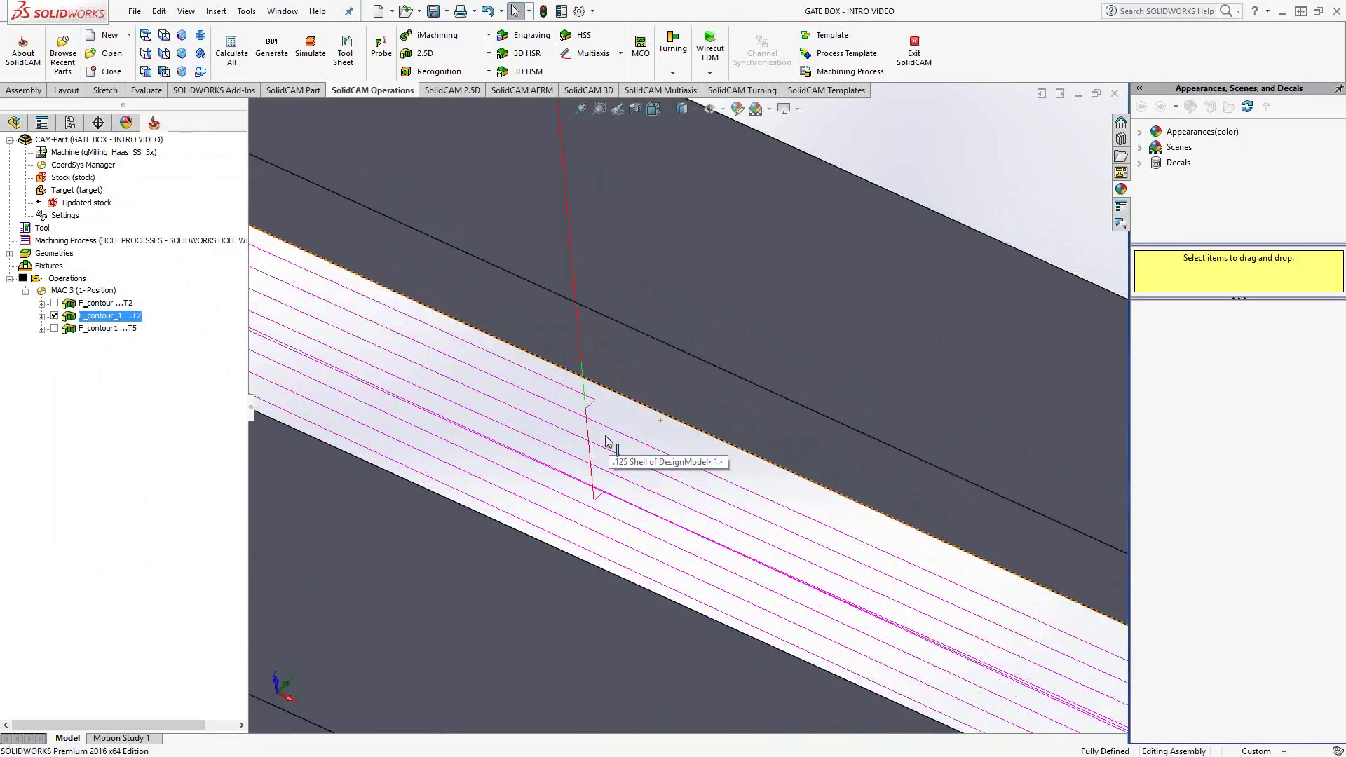
{"action": "scroll", "coordinate": [607, 441], "scroll_direction": "down", "scroll_amount": 1}
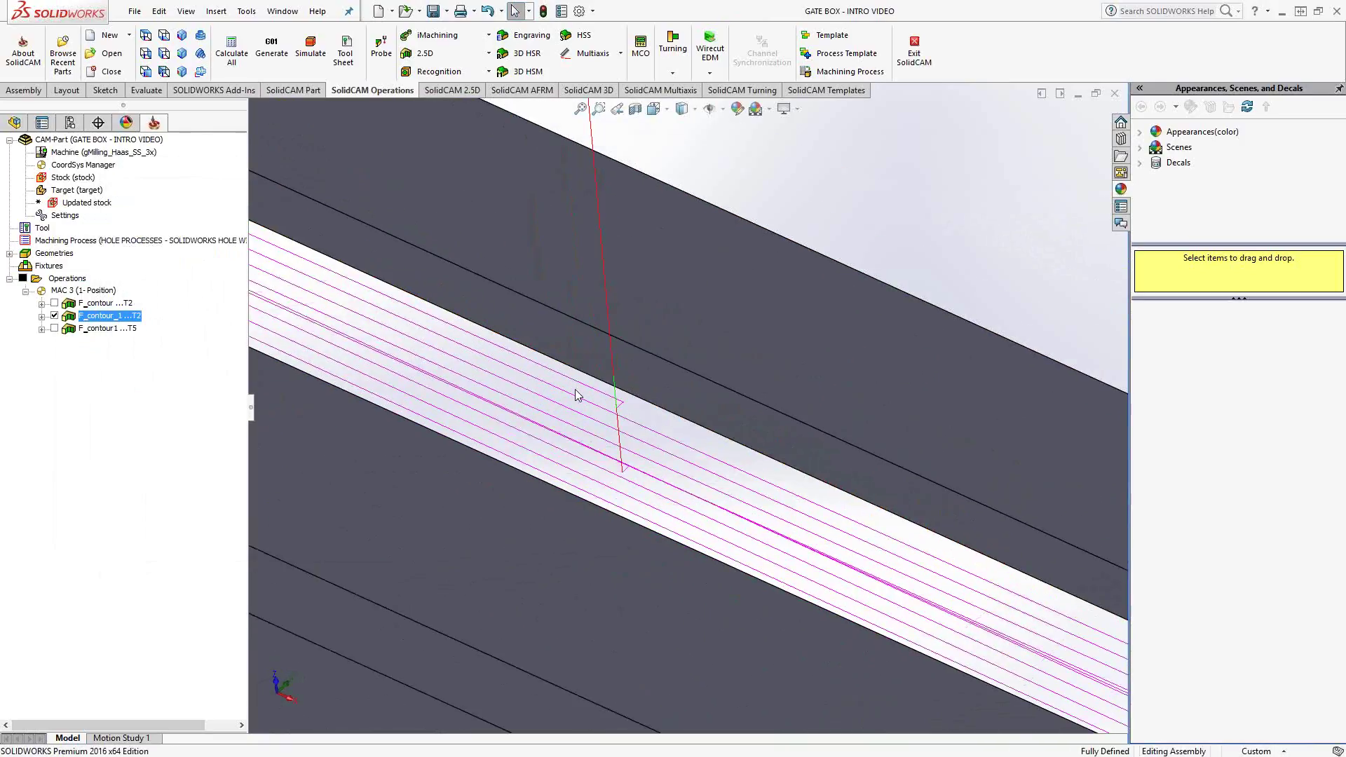
{"action": "scroll", "coordinate": [642, 436], "scroll_direction": "up", "scroll_amount": 10}
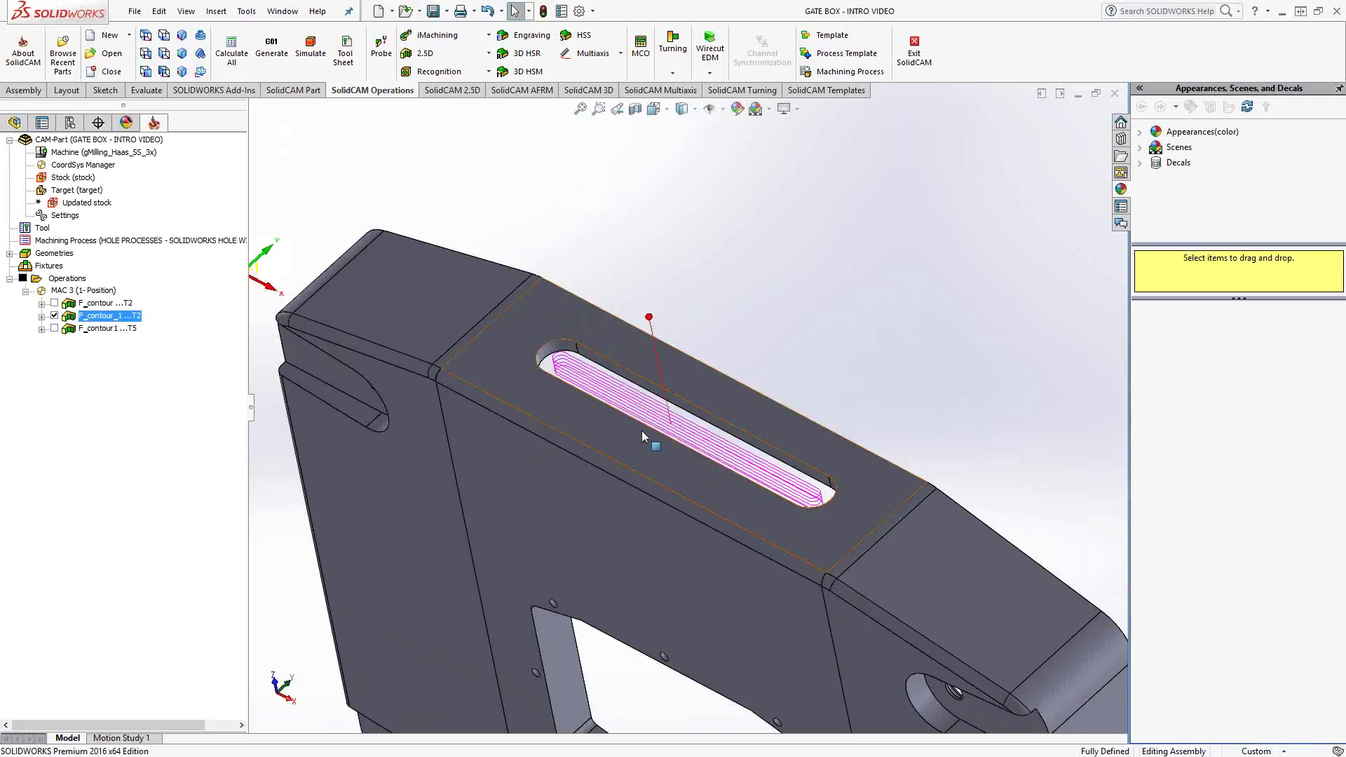
{"action": "scroll", "coordinate": [729, 429], "scroll_direction": "down", "scroll_amount": 5}
{"action": "middle_click_drag", "start_coordinate": [629, 428], "coordinate": [590, 421]}
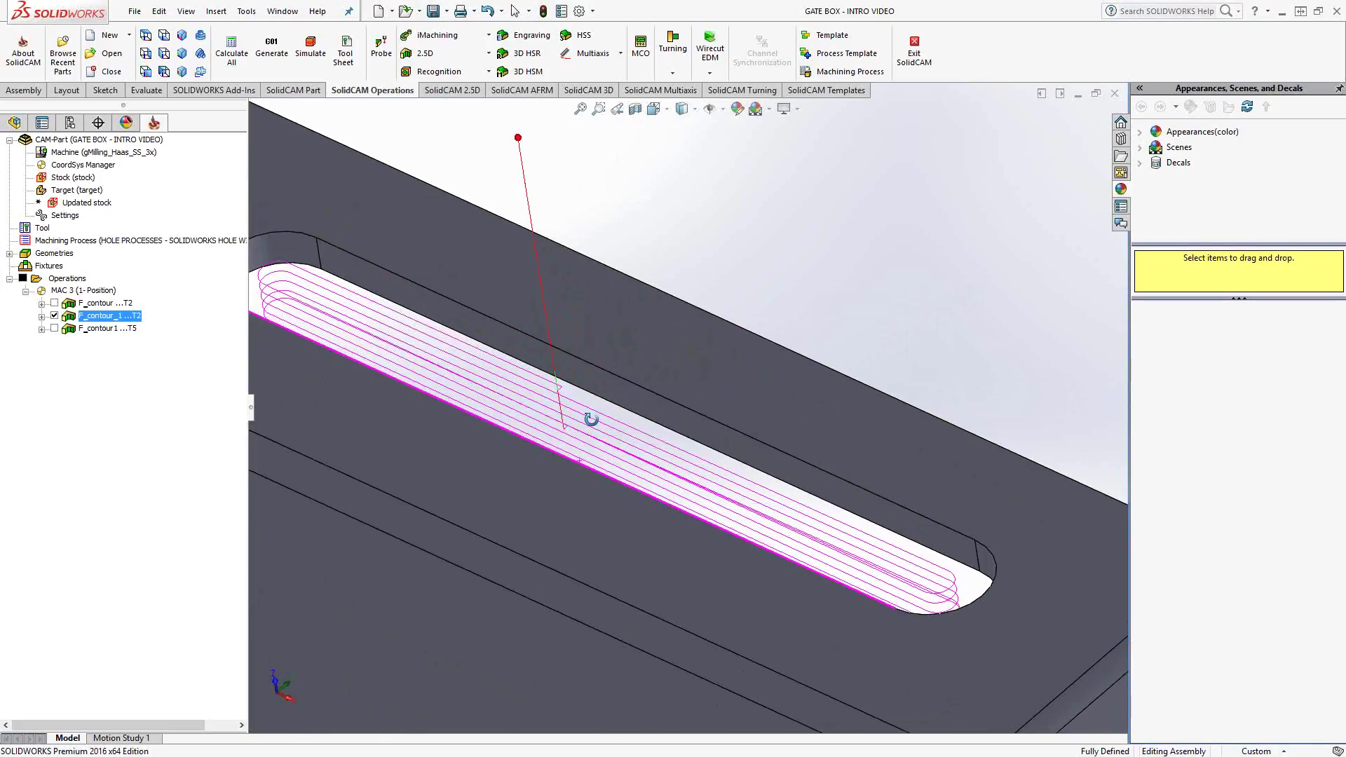
{"action": "left_click", "coordinate": [54, 316]}
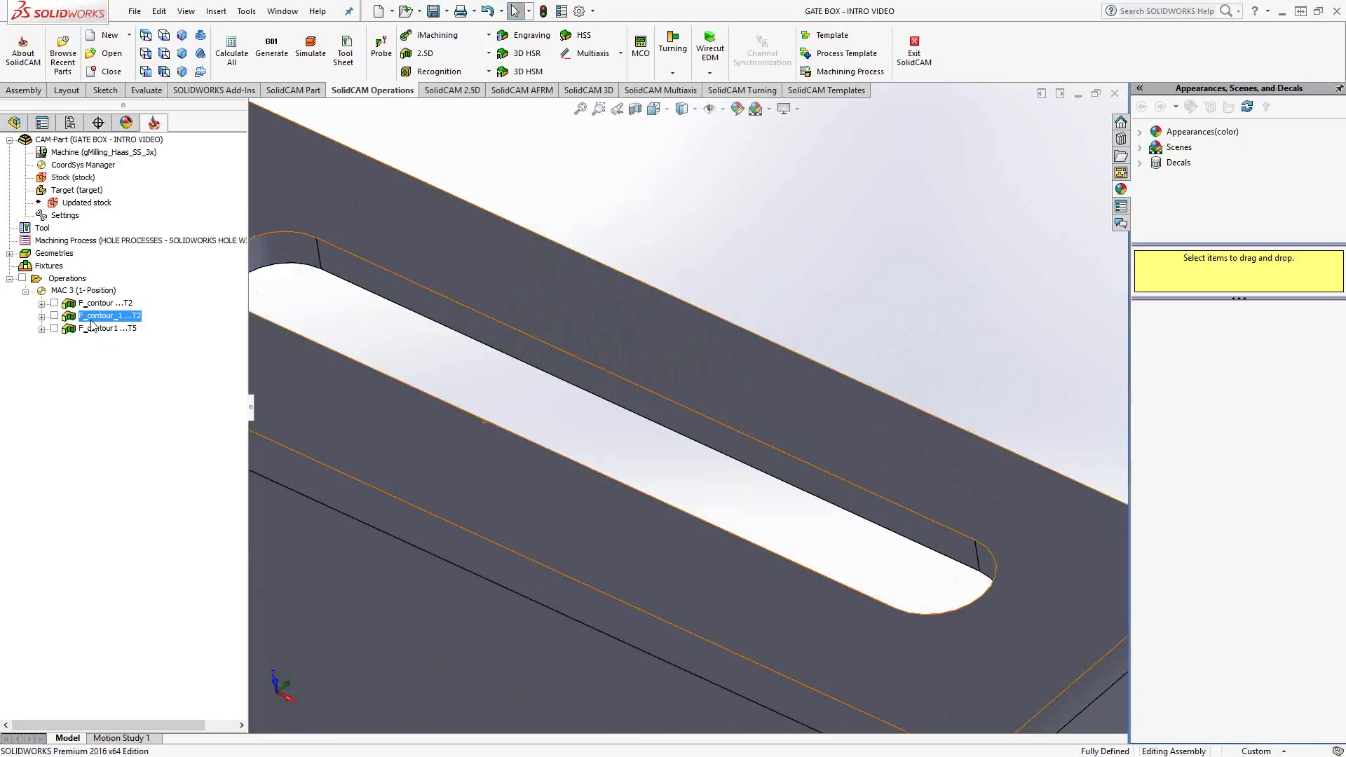
{"action": "scroll", "coordinate": [530, 427], "scroll_direction": "up", "scroll_amount": 10}
{"action": "middle_click_drag", "start_coordinate": [530, 427], "coordinate": [710, 543]}
{"action": "scroll", "coordinate": [710, 543], "scroll_direction": "down", "scroll_amount": 2}
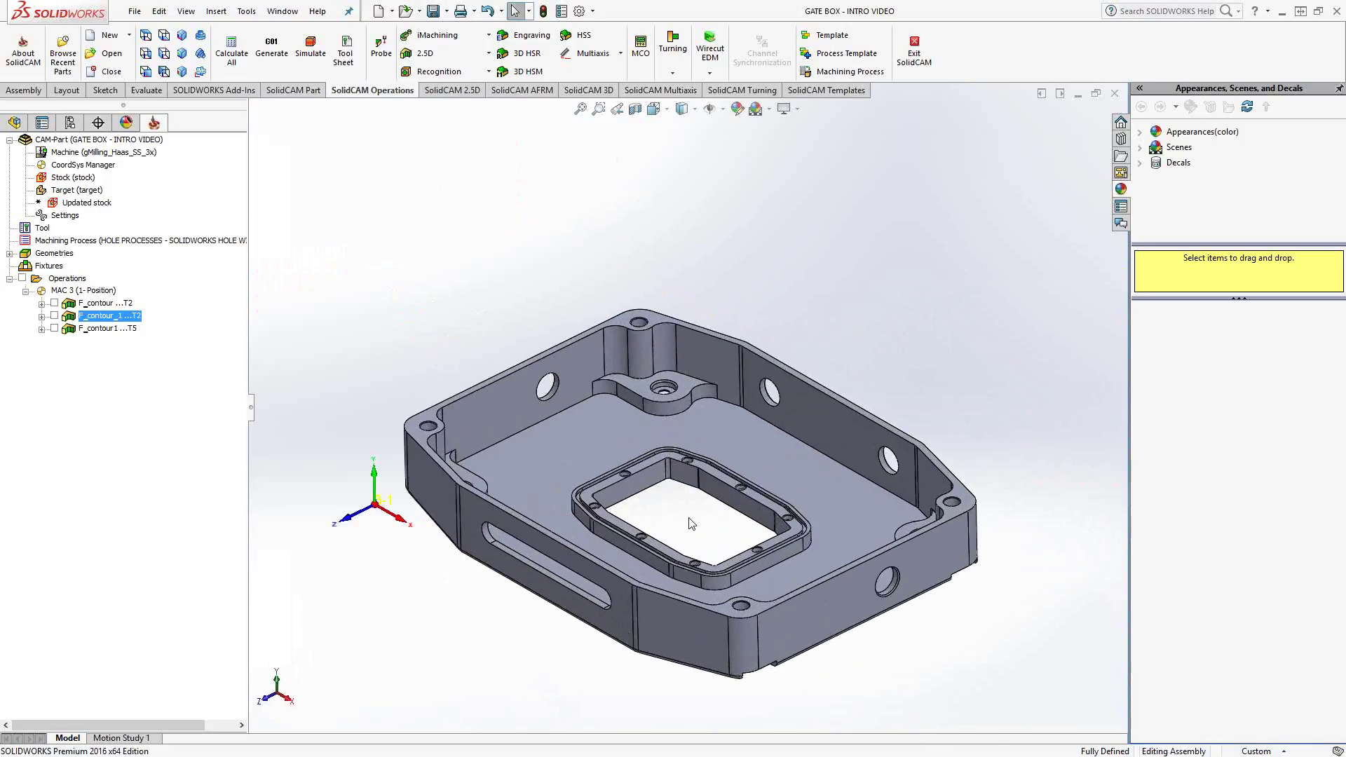
Add a new Profile milling operation using the MAC 1 coordinate system.
{"action": "right_click", "coordinate": [108, 329]}
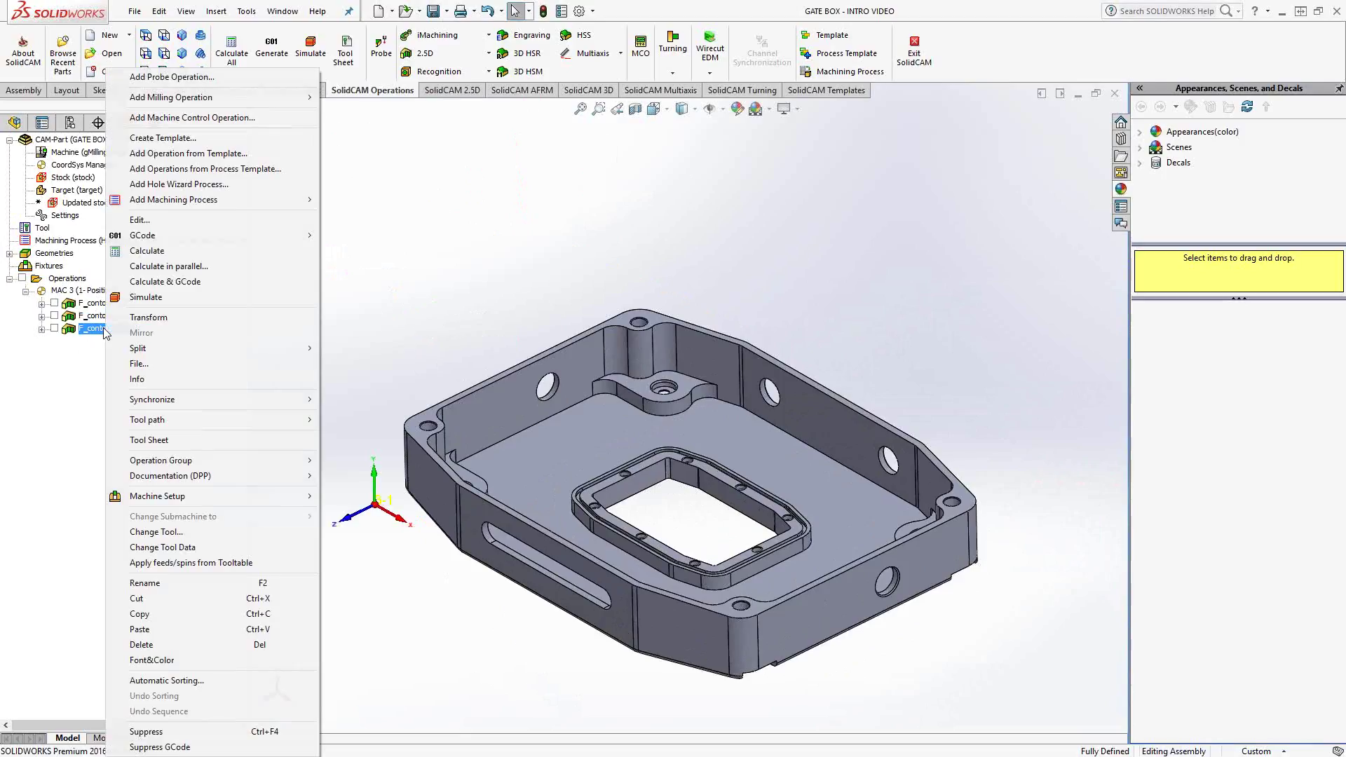
{"action": "mouse_move", "coordinate": [219, 100]}
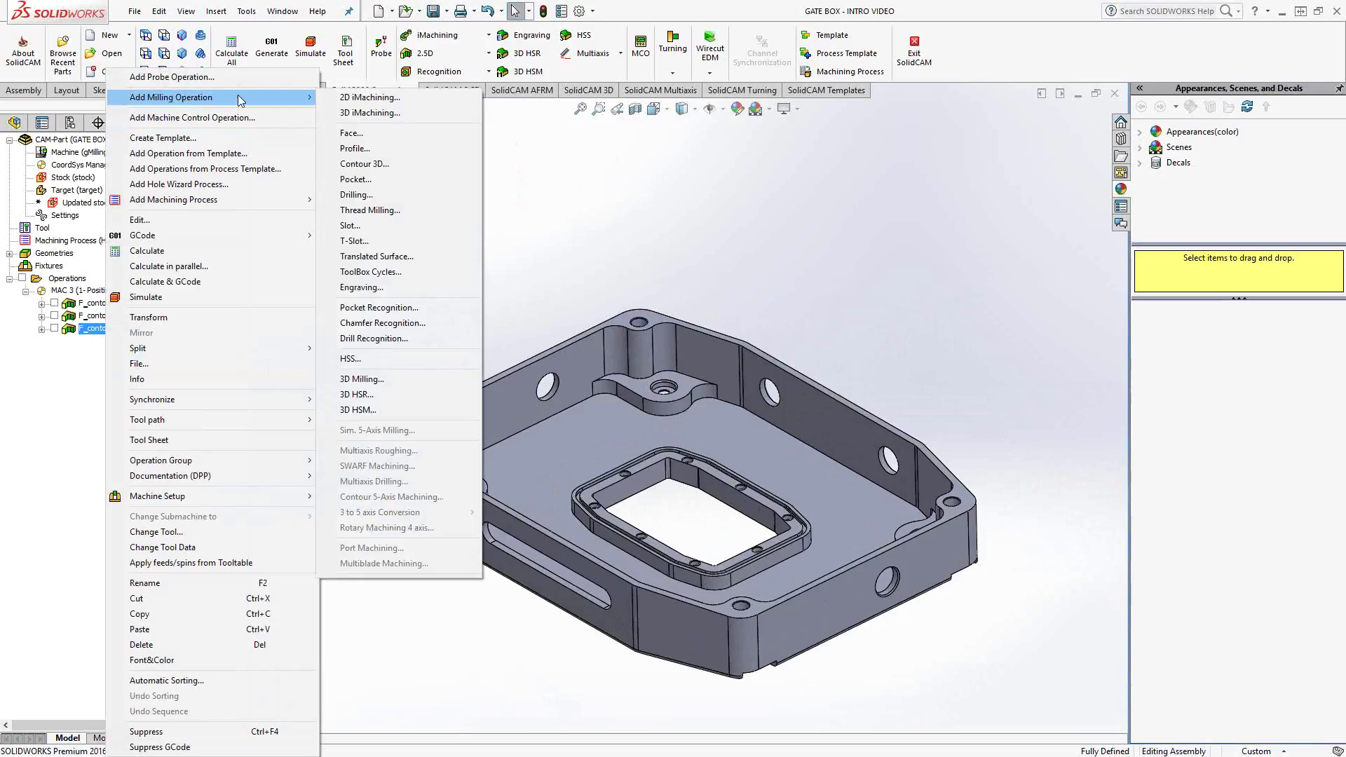
{"action": "left_click", "coordinate": [372, 148]}
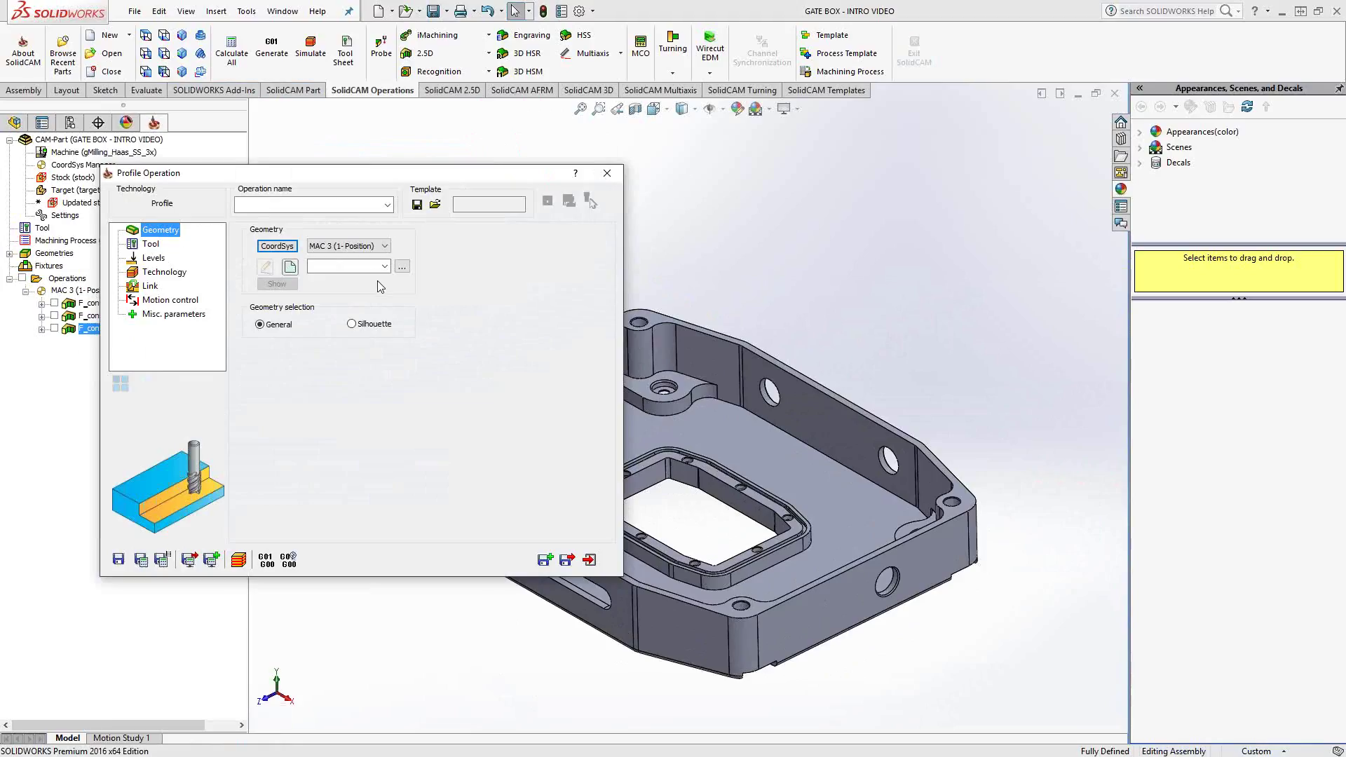
{"action": "left_click", "coordinate": [383, 246]}
{"action": "left_click", "coordinate": [342, 270]}
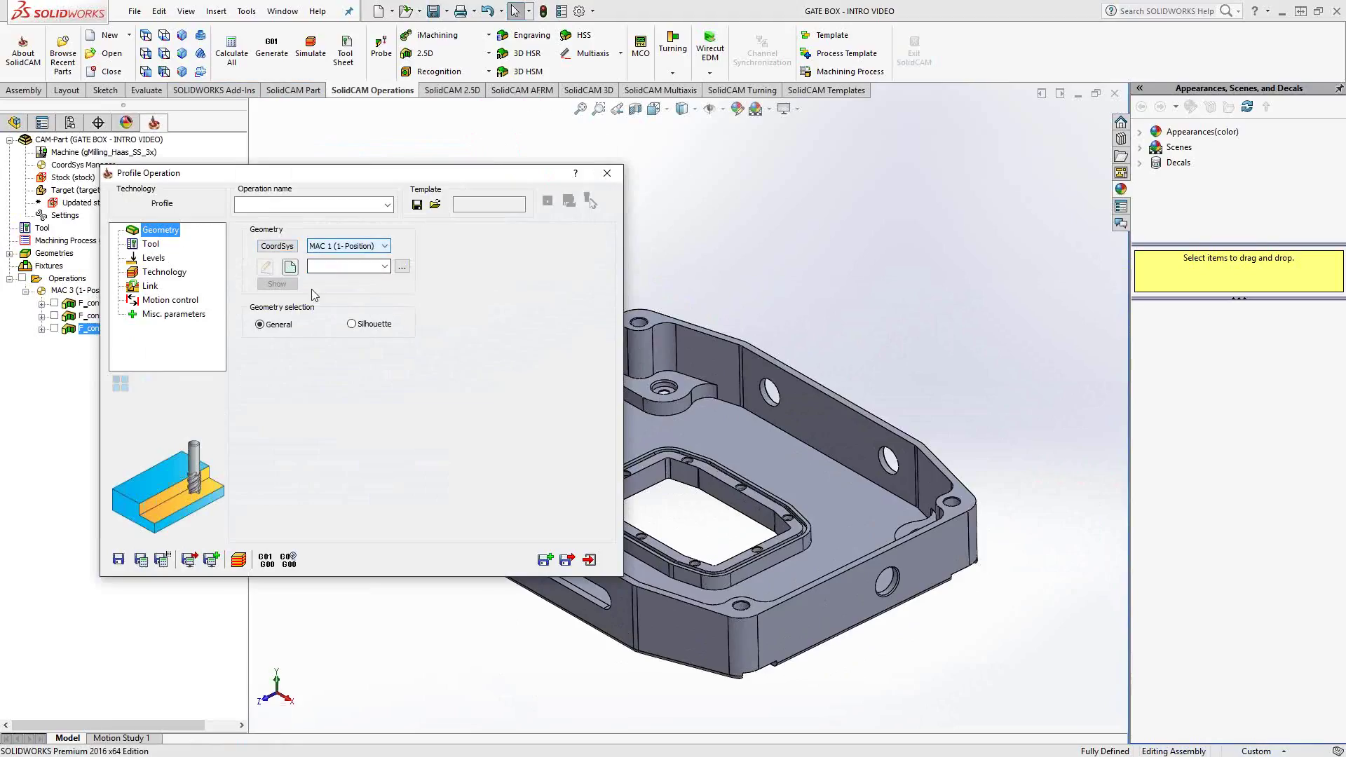
Define new geometry contour2 chaining the whole top outer edge at constant Z.
{"action": "left_click", "coordinate": [291, 267]}
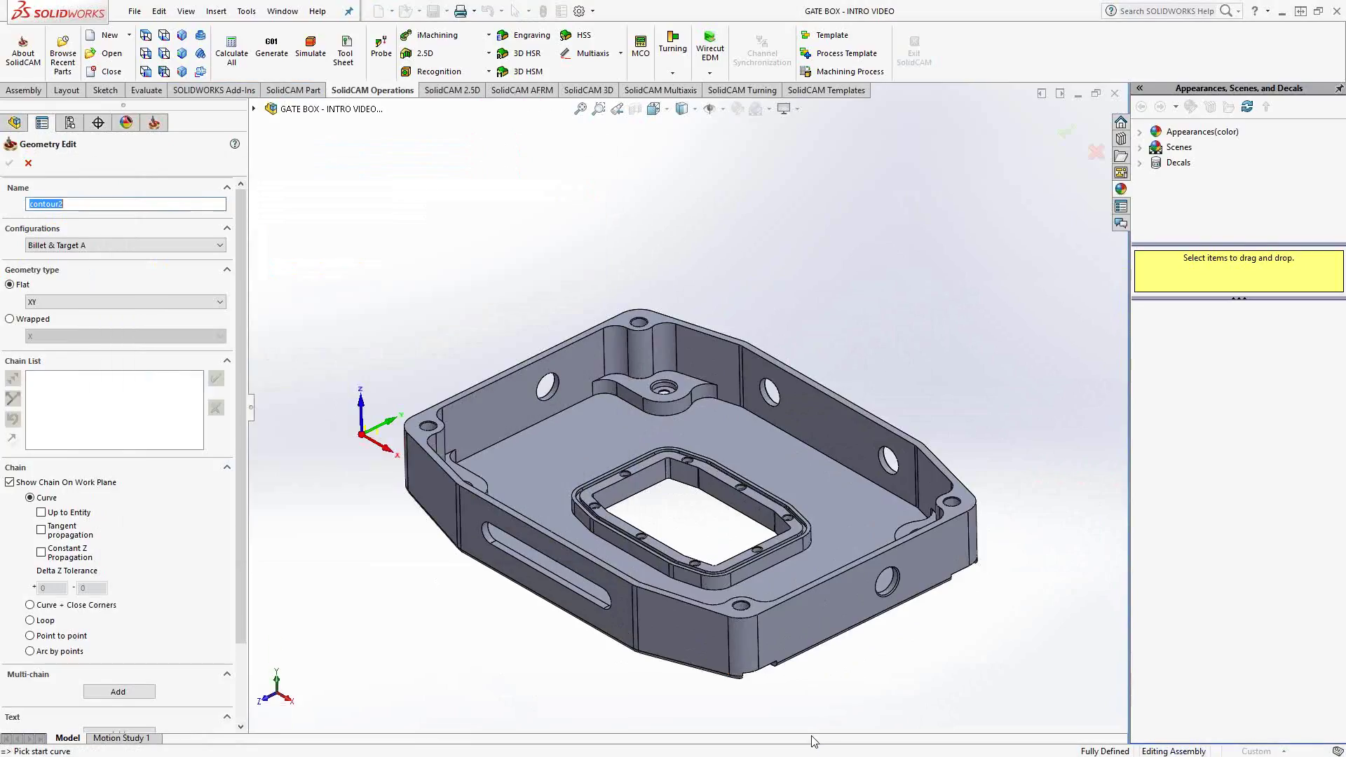
{"action": "left_click", "coordinate": [605, 570]}
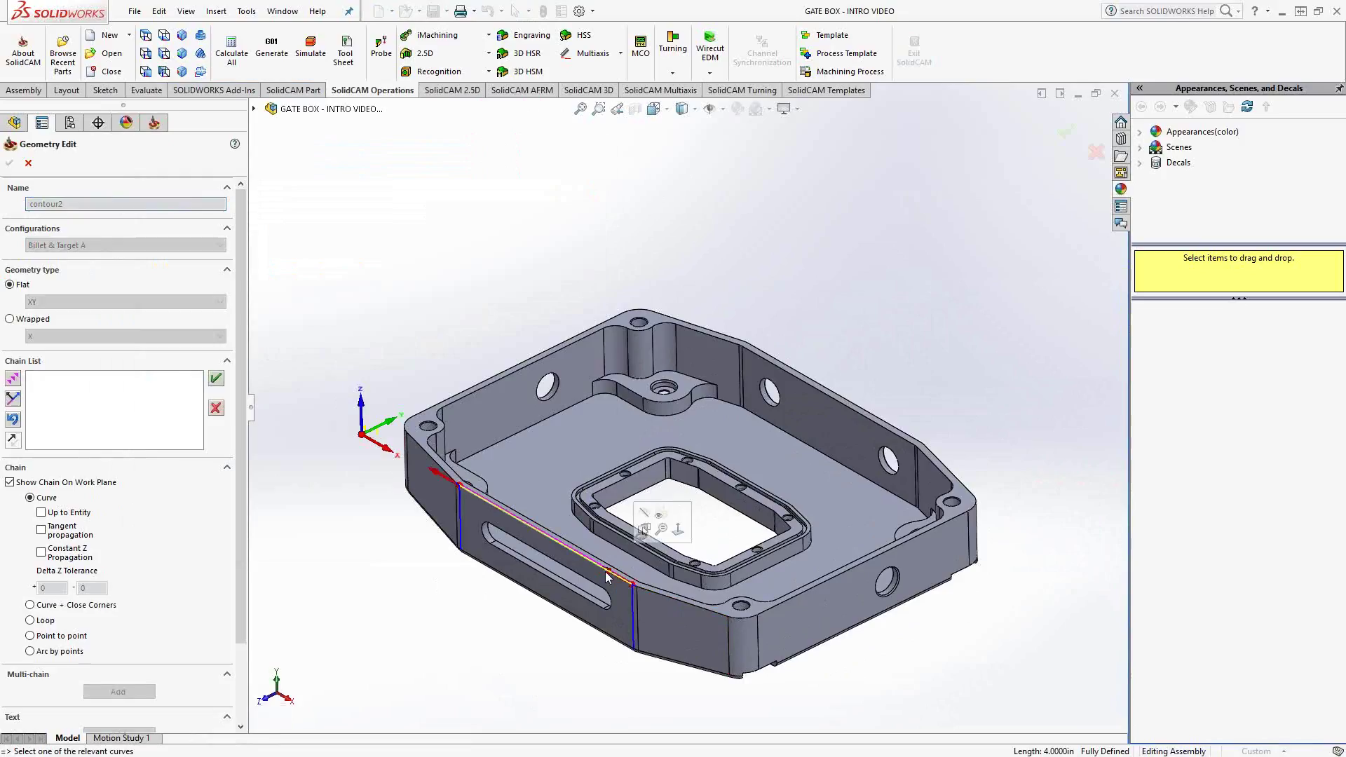
{"action": "left_click", "coordinate": [41, 552]}
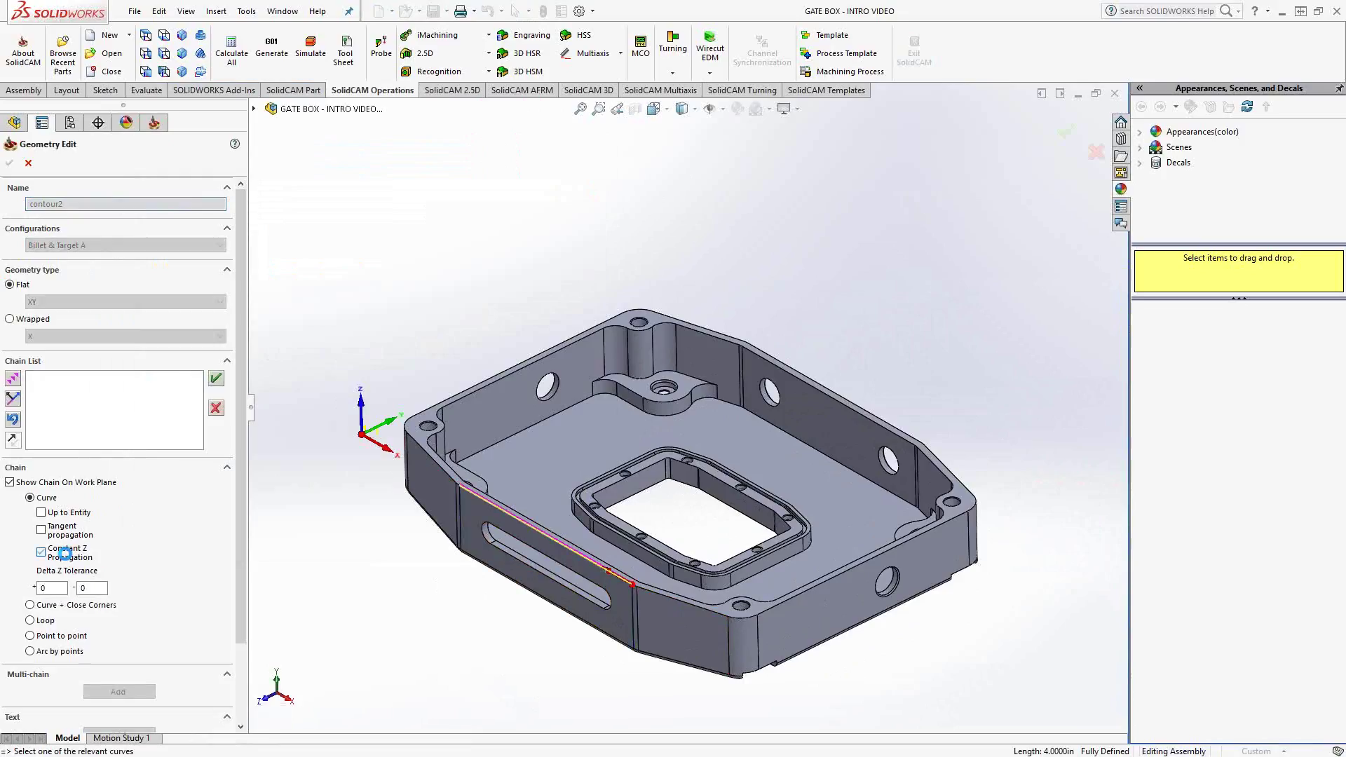
{"action": "left_click", "coordinate": [519, 250]}
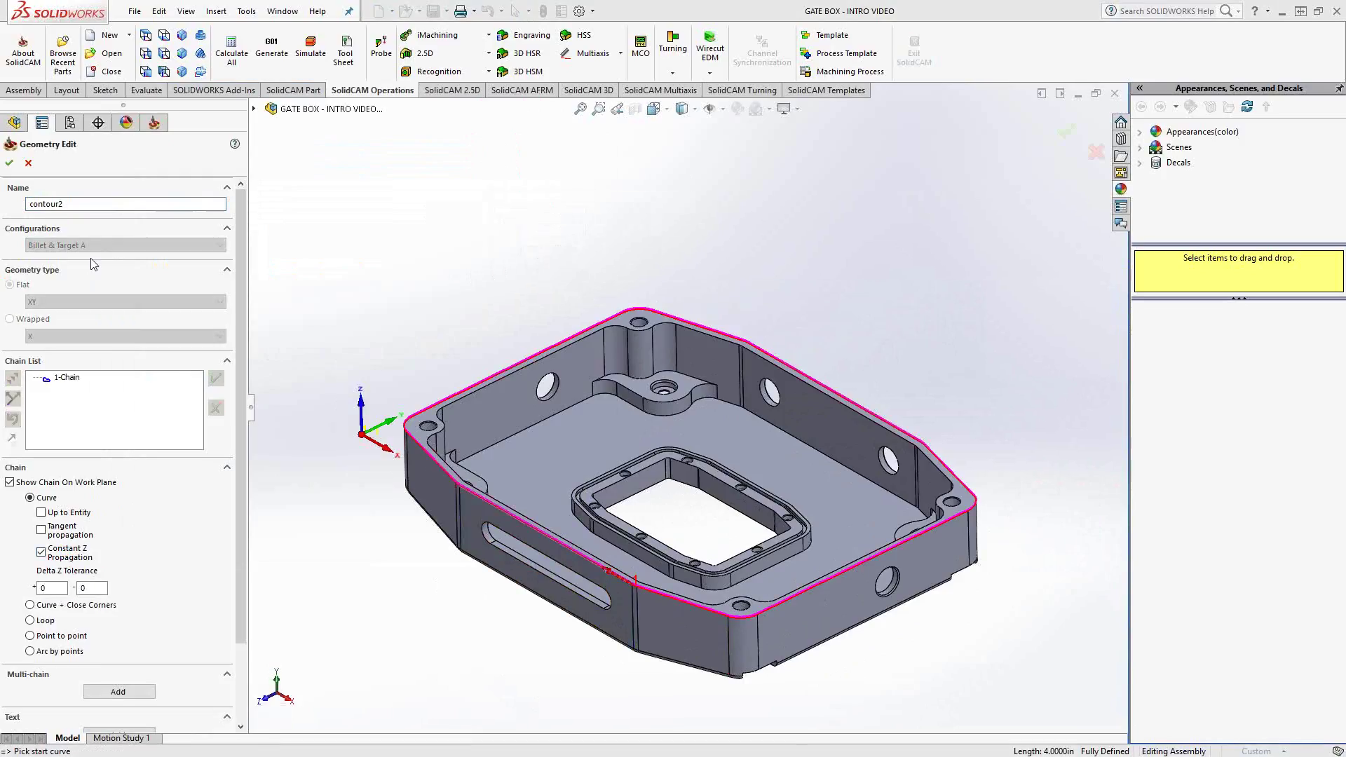
{"action": "left_click", "coordinate": [10, 164]}
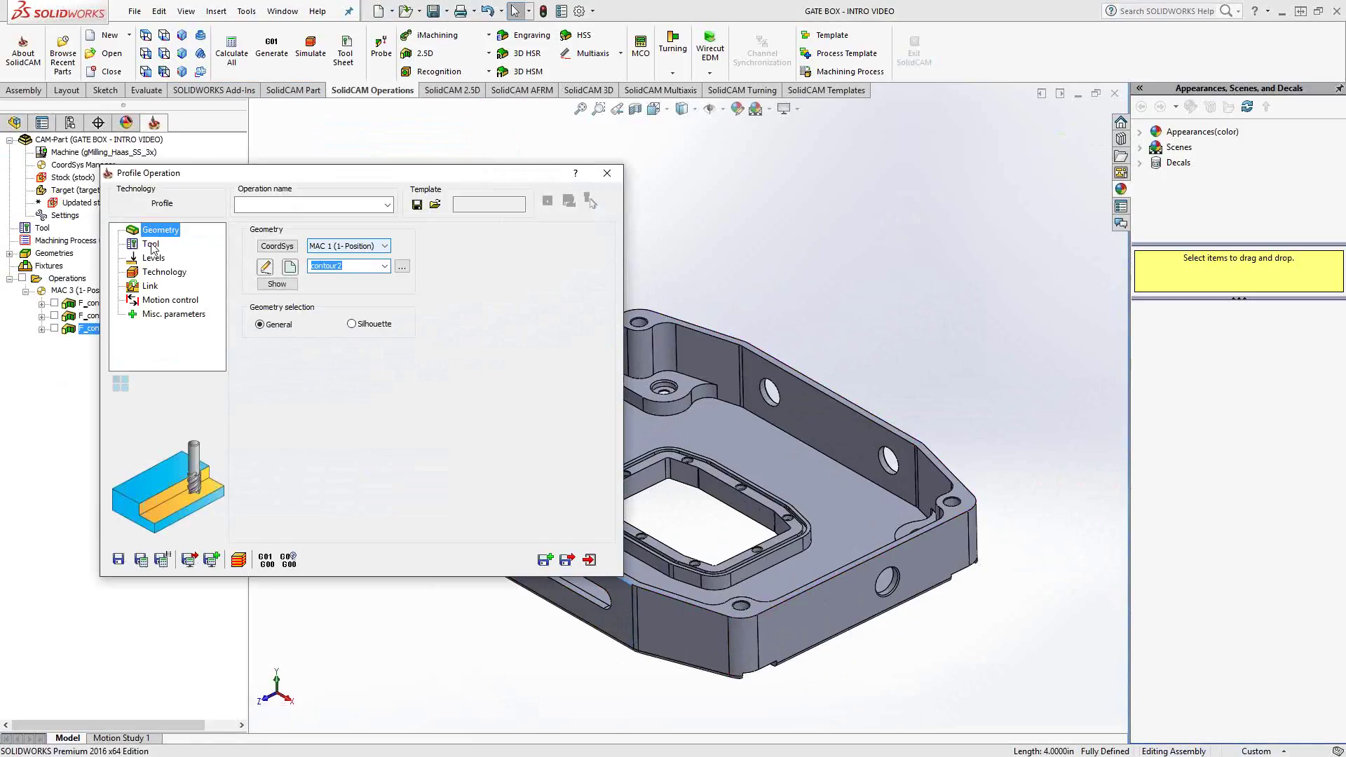
{"action": "left_click", "coordinate": [151, 245]}
Assign tool 6, the chamfer mill, to F_contour2.
{"action": "left_click", "coordinate": [322, 442]}
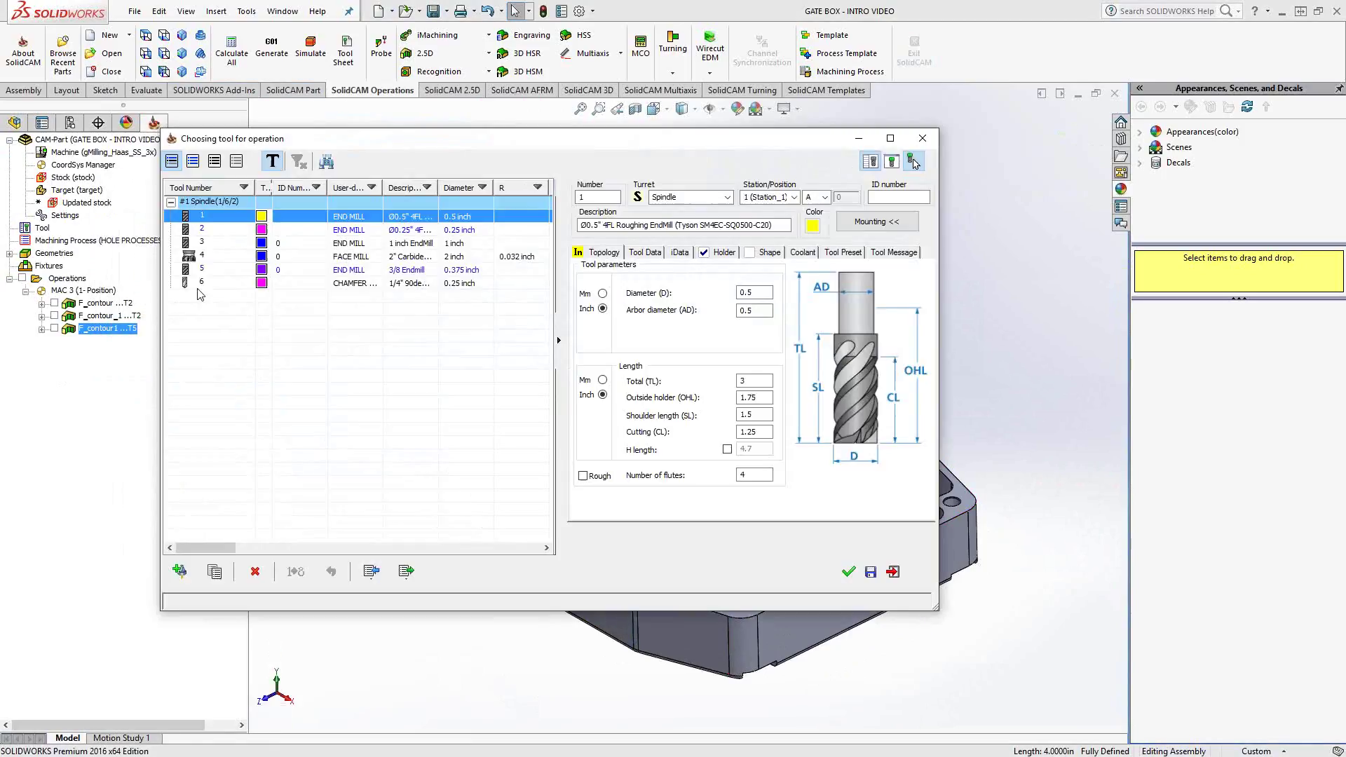
{"action": "left_click", "coordinate": [199, 284]}
{"action": "left_click", "coordinate": [848, 572]}
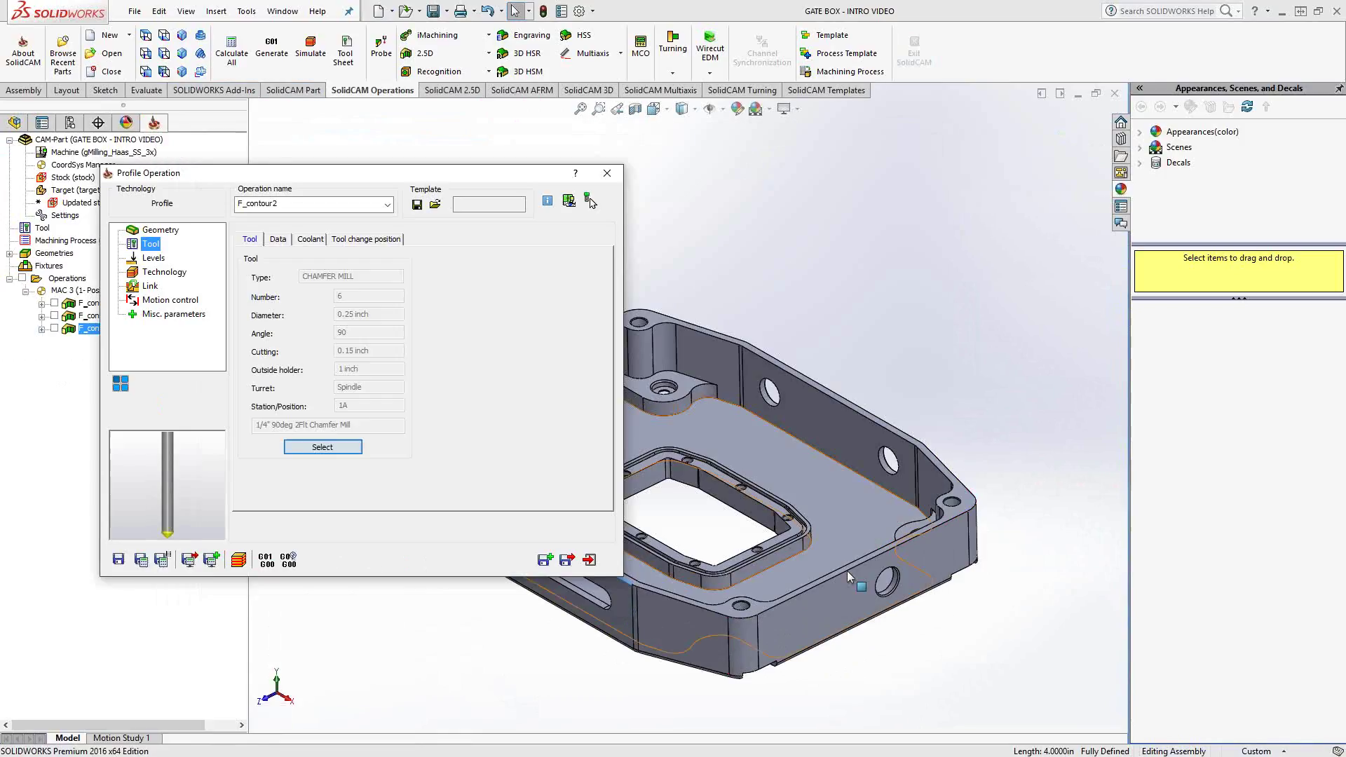
Set the upper level to -0.025 by picking the part's top face.
{"action": "left_click", "coordinate": [152, 258]}
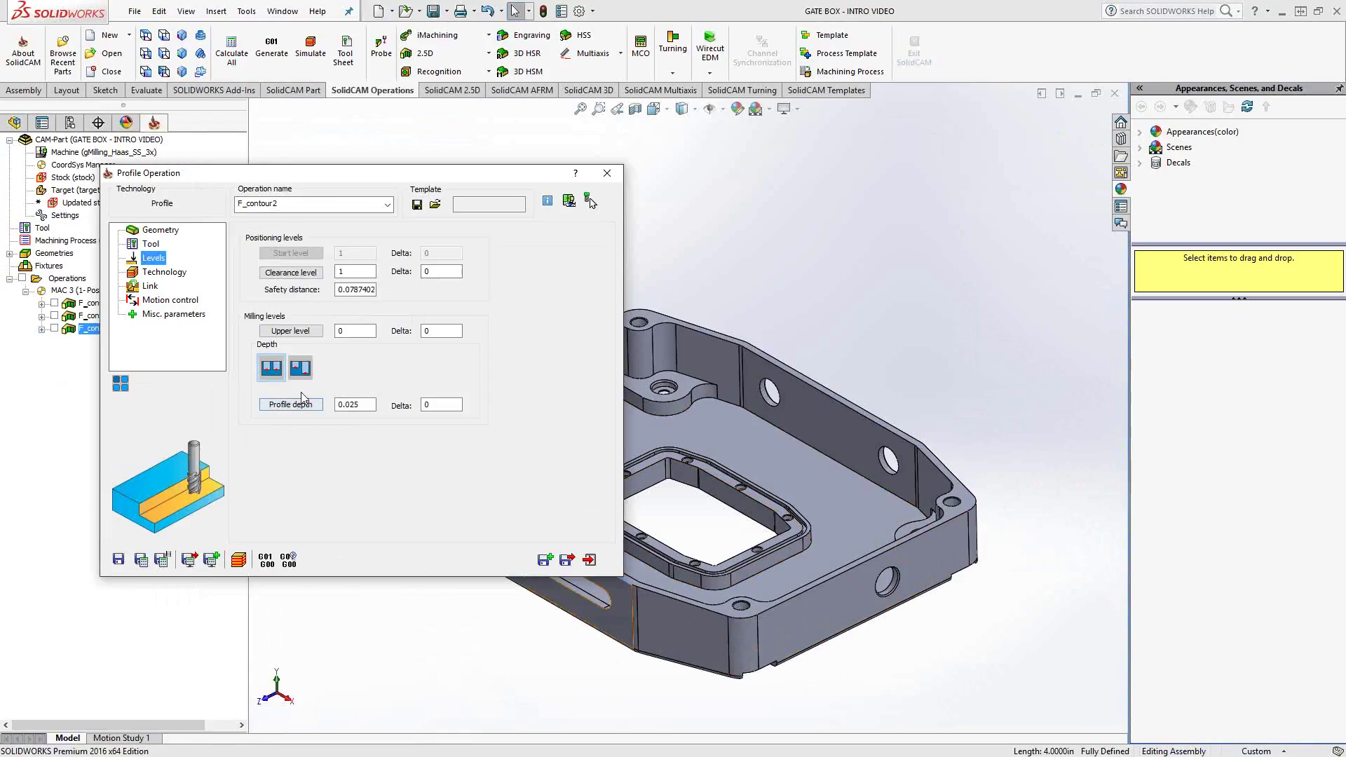
{"action": "left_click", "coordinate": [291, 338]}
{"action": "scroll", "coordinate": [401, 446], "scroll_direction": "up", "scroll_amount": 3}
{"action": "scroll", "coordinate": [524, 415], "scroll_direction": "up", "scroll_amount": 3}
{"action": "left_click", "coordinate": [556, 412]}
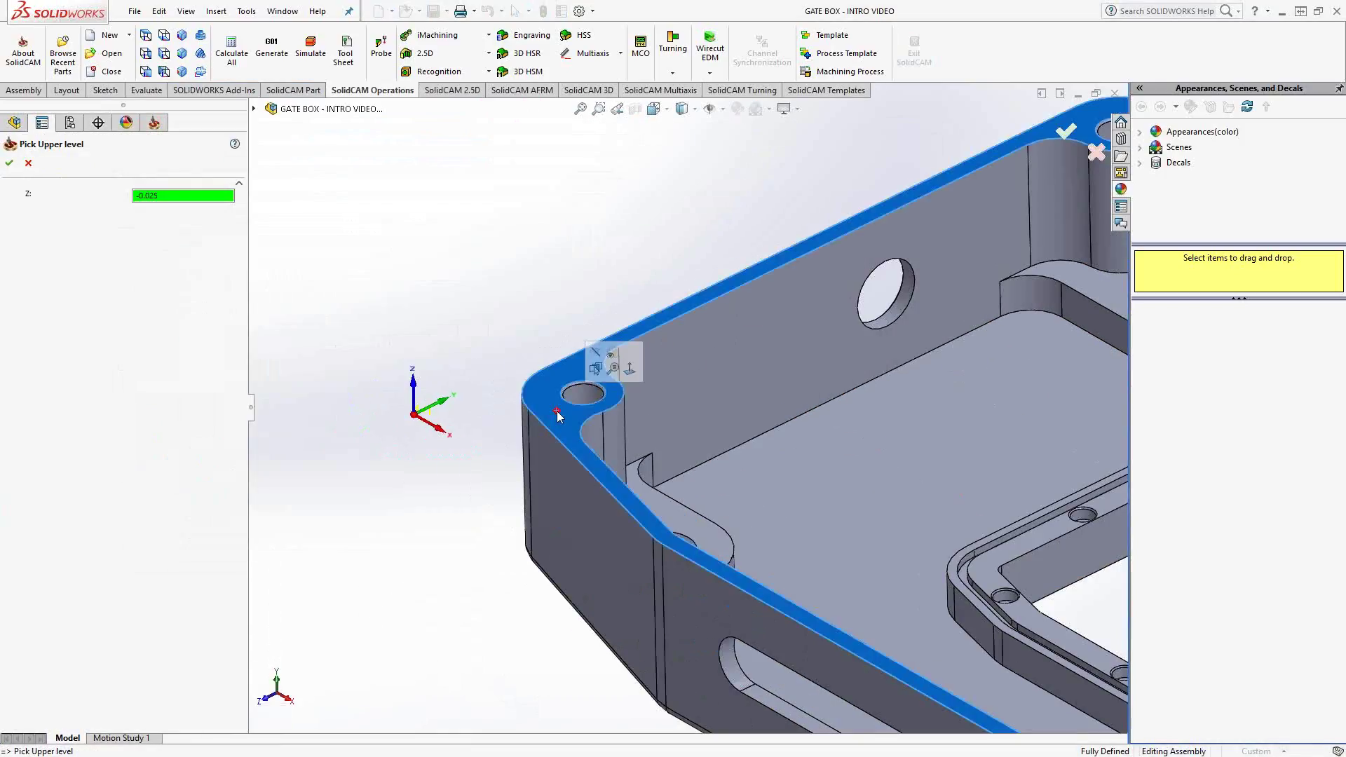
{"action": "left_click", "coordinate": [9, 163]}
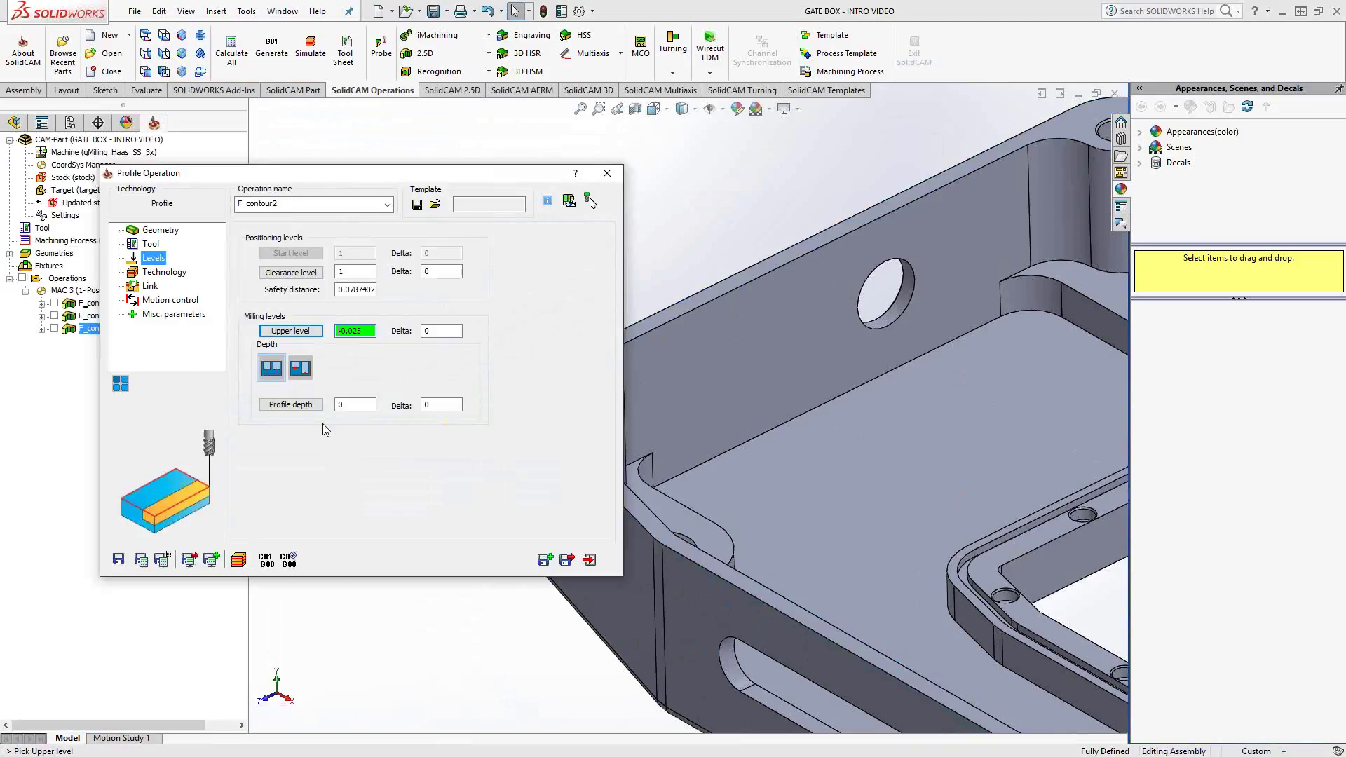
Set F_contour2's profile depth to 0.02.
{"action": "left_click", "coordinate": [359, 409]}
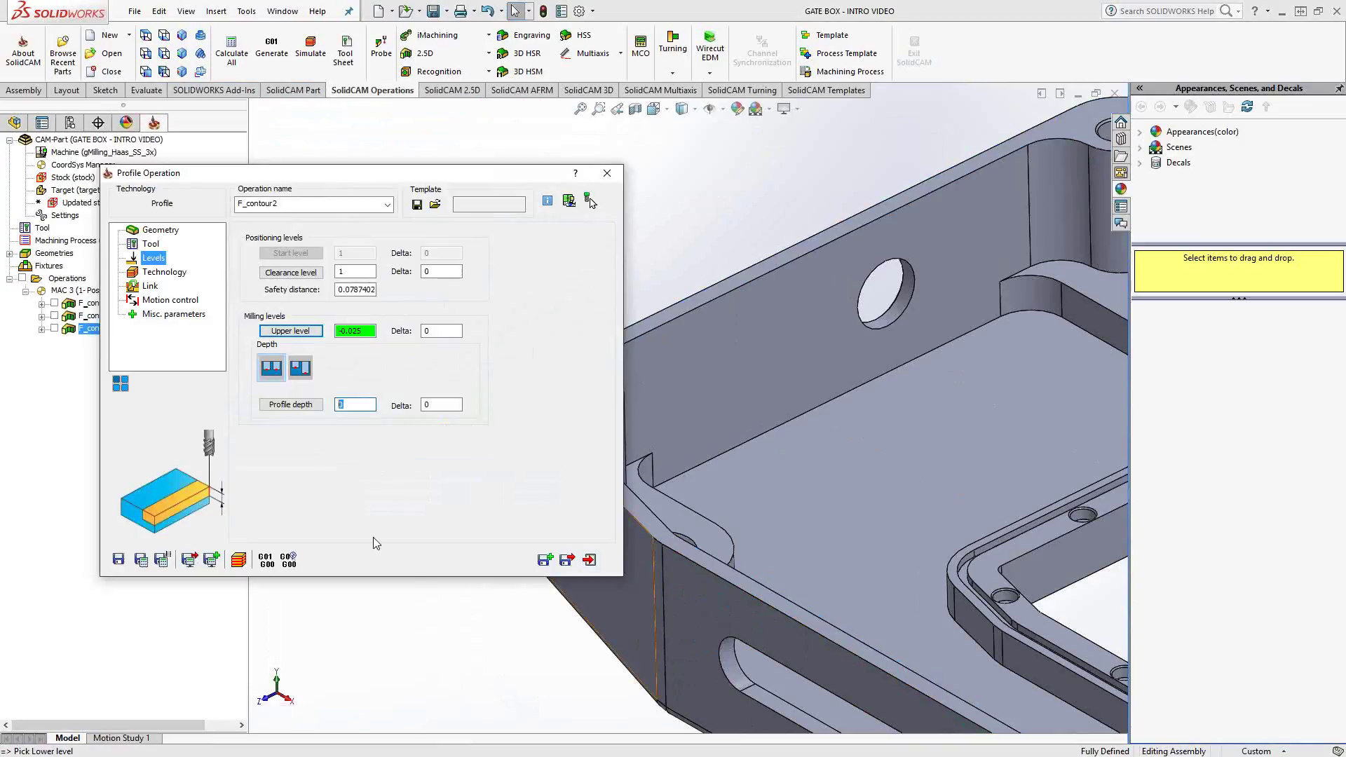
{"action": "type", "text": ".02"}
{"action": "left_click", "coordinate": [448, 407]}
{"action": "left_click", "coordinate": [166, 275]}
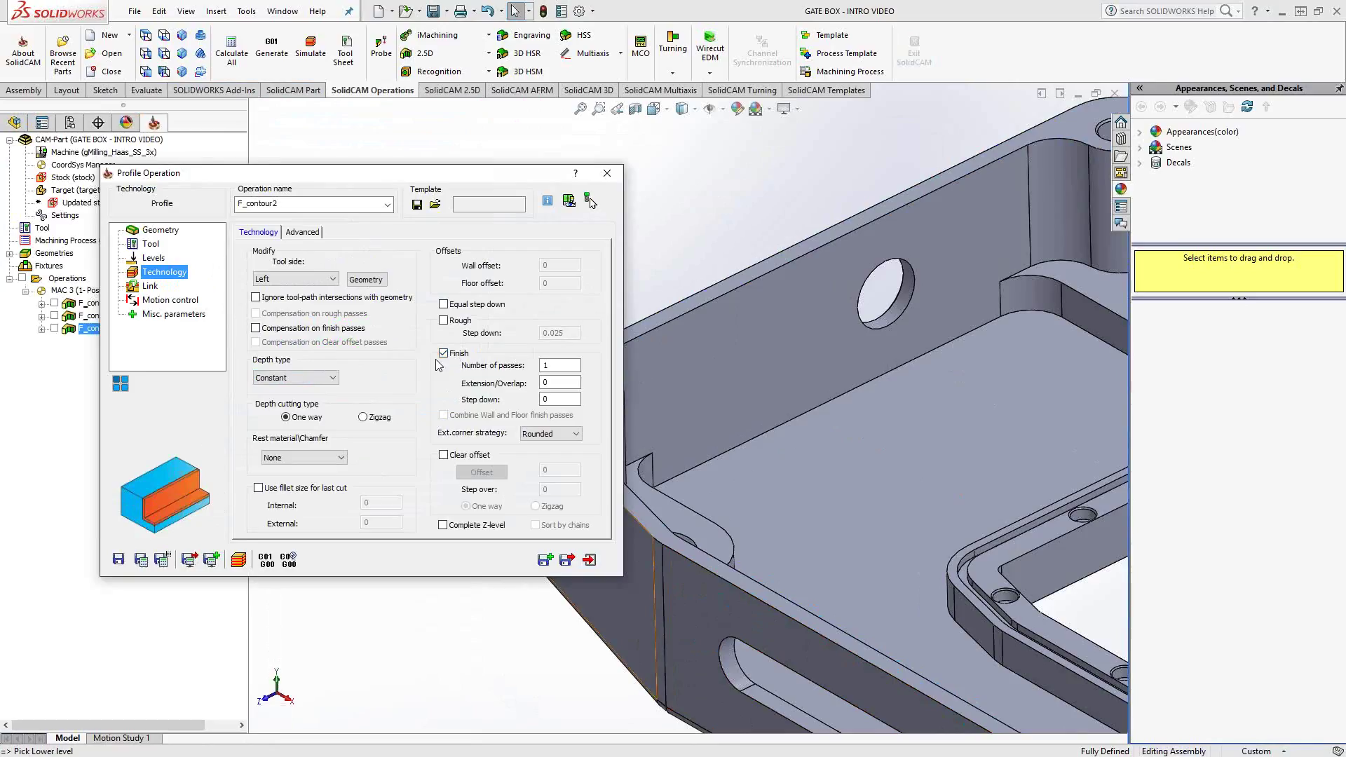
Set F_contour2's lead-in to Normal with an absolute 0.15 lead length.
{"action": "left_click", "coordinate": [150, 286]}
{"action": "left_click", "coordinate": [350, 350]}
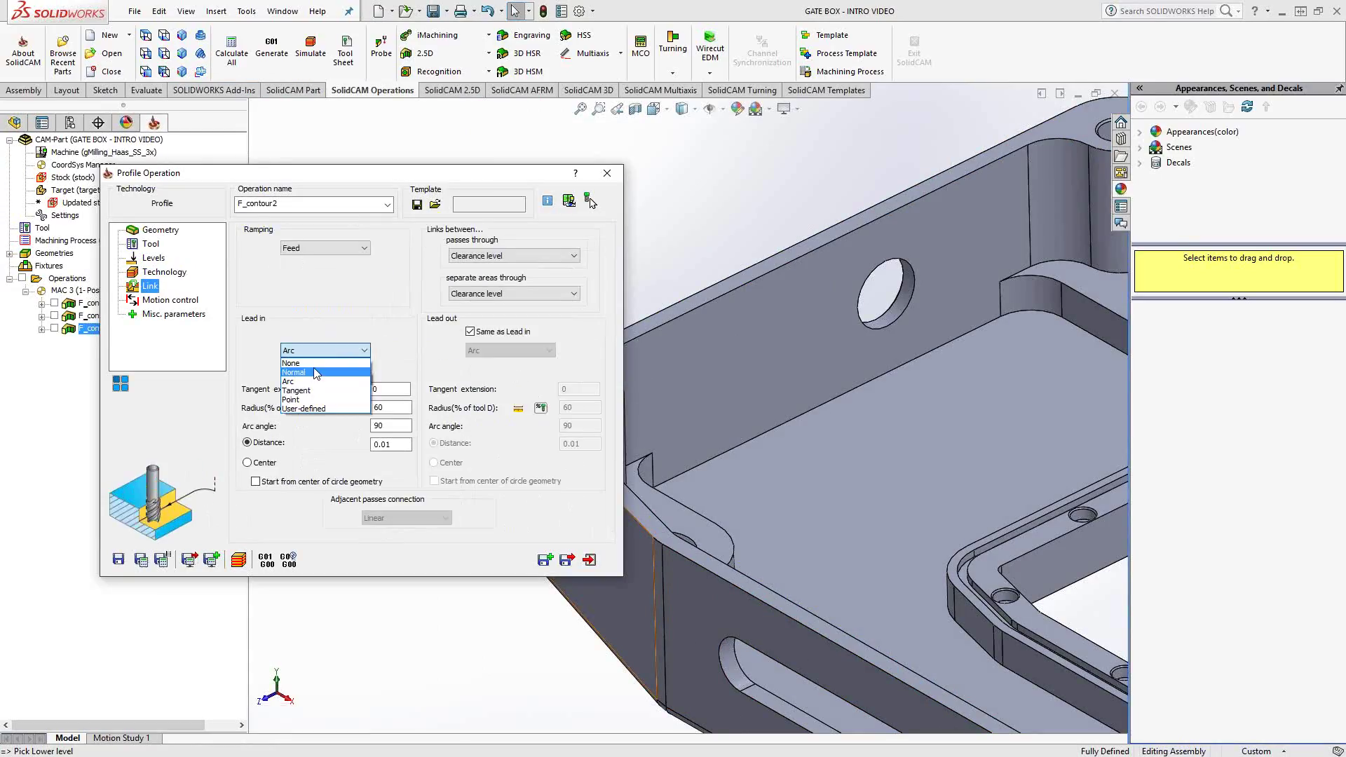
{"action": "left_click", "coordinate": [317, 373]}
{"action": "left_click", "coordinate": [328, 408]}
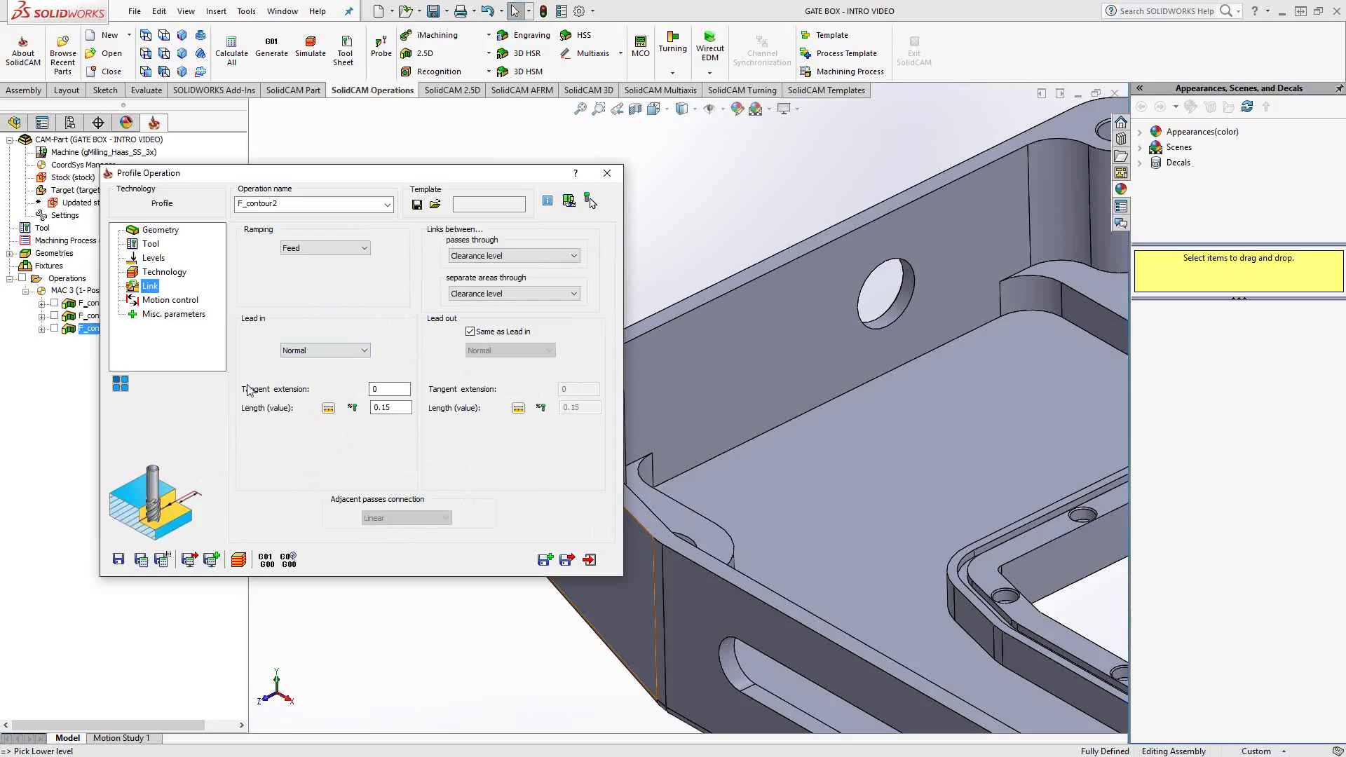
{"action": "left_click", "coordinate": [167, 273]}
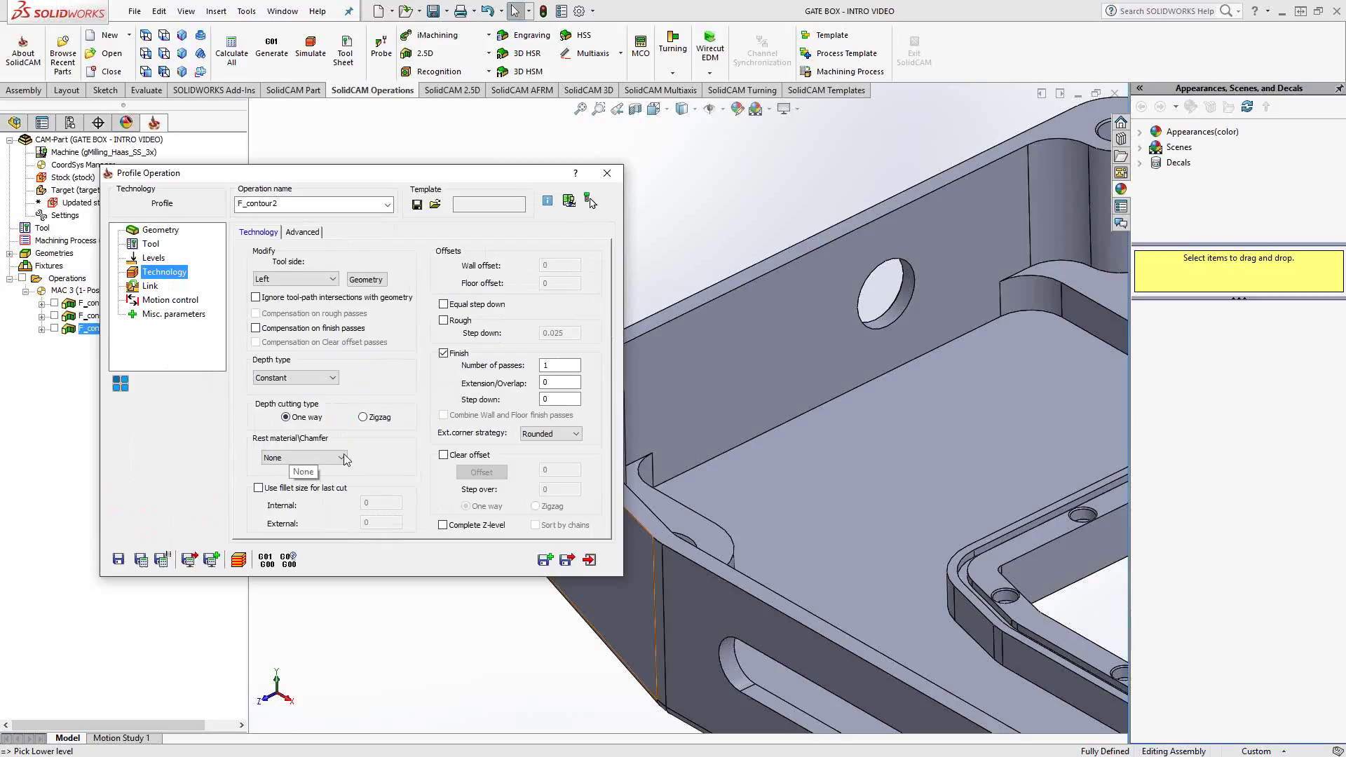
Switch Rest material/Chamfer to Chamfer, keep the 0.05 cutting diameter, and calculate the toolpath.
{"action": "left_click", "coordinate": [293, 458]}
{"action": "left_click", "coordinate": [289, 488]}
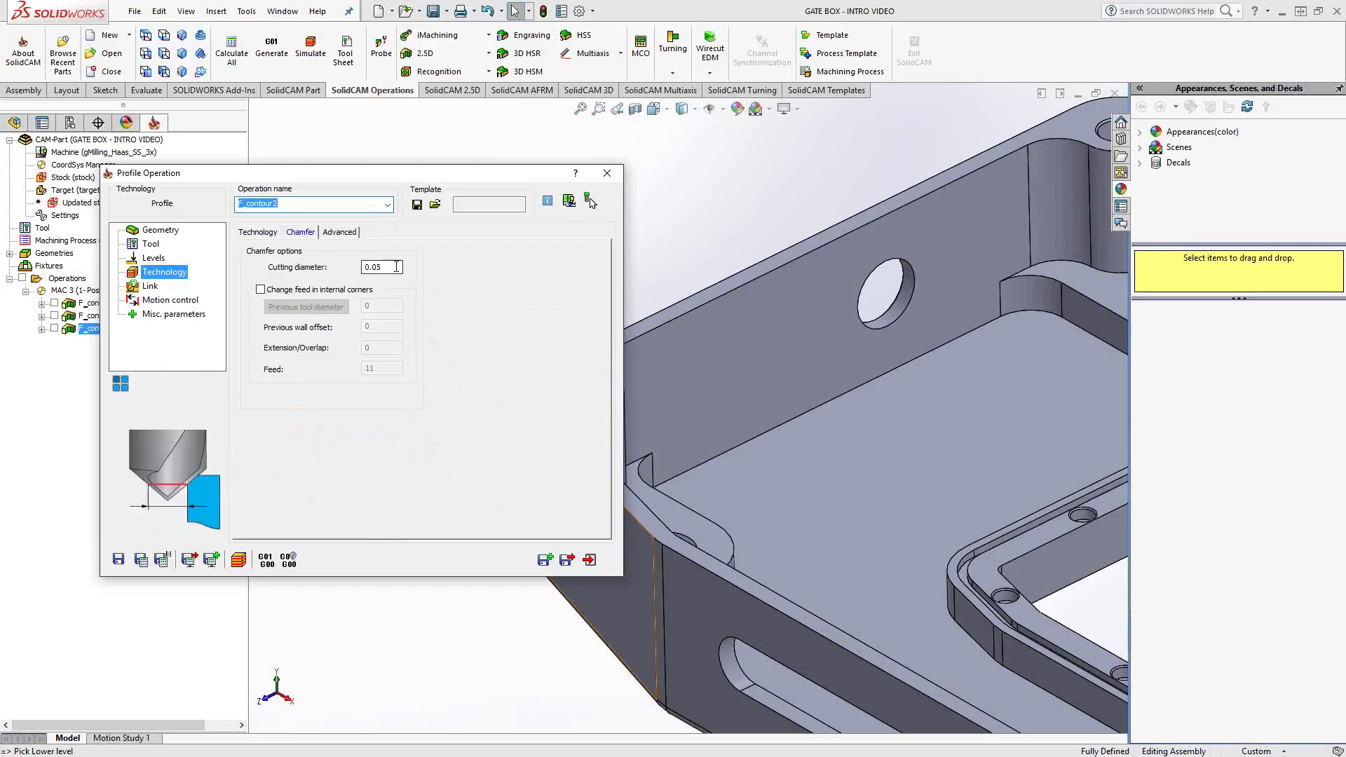
{"action": "key", "text": "Tab"}
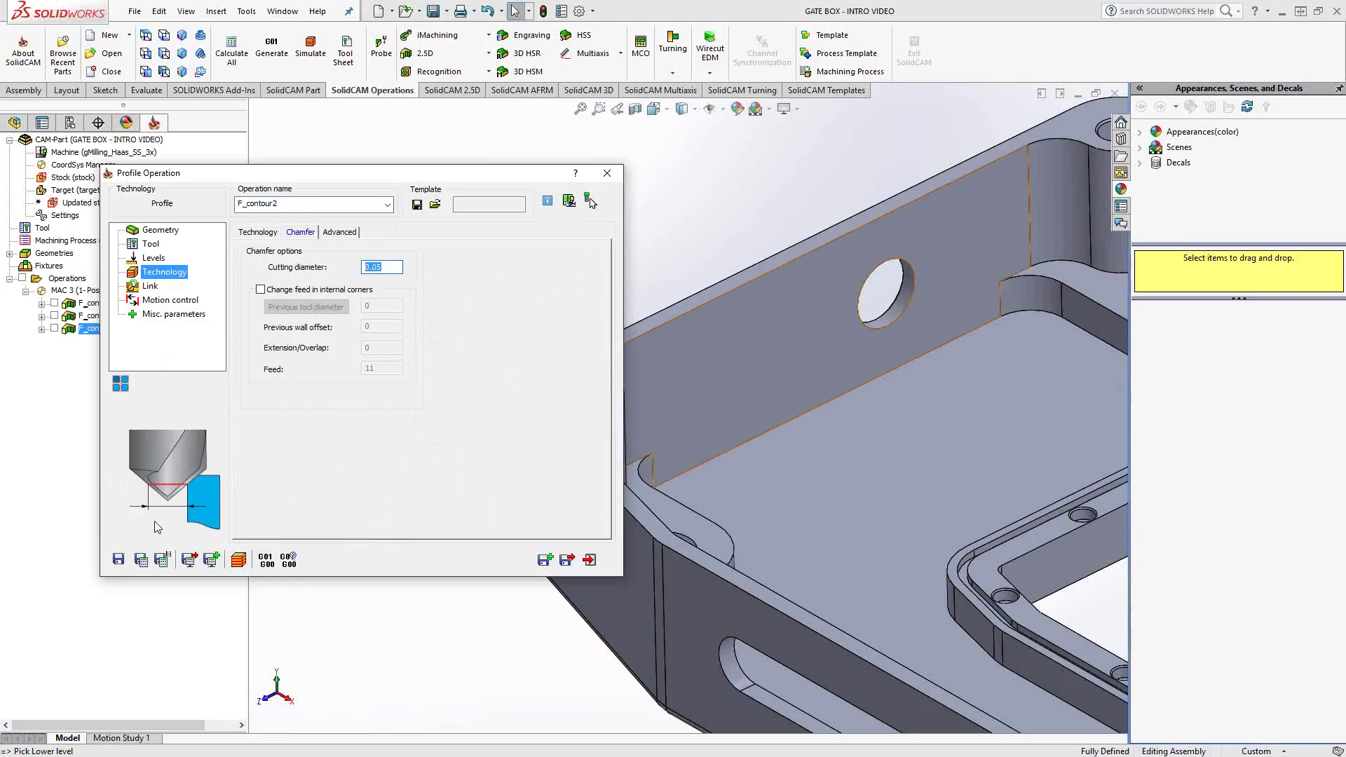
{"action": "left_click", "coordinate": [140, 560]}
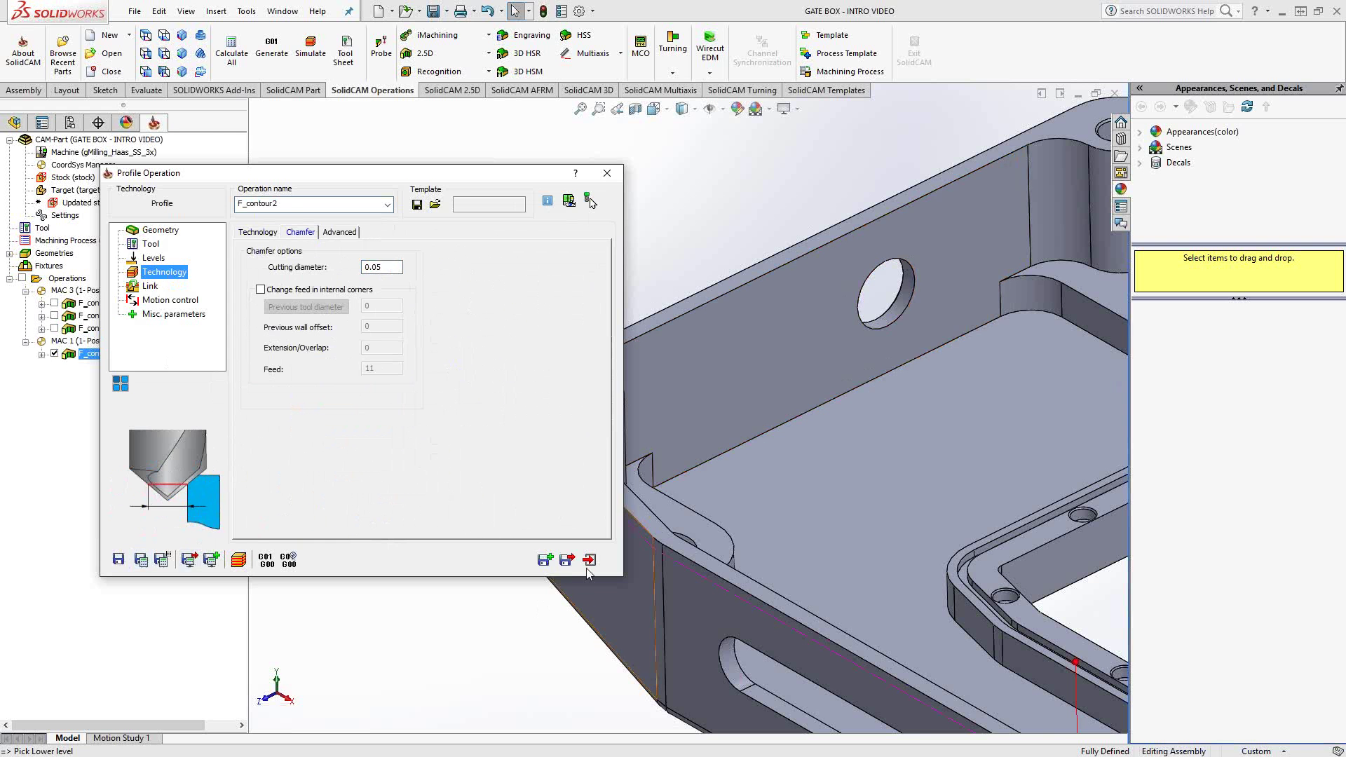
Close the profile operation settings and orbit the part toward its near corner.
{"action": "left_click", "coordinate": [589, 560]}
{"action": "scroll", "coordinate": [729, 612], "scroll_direction": "up", "scroll_amount": 5}
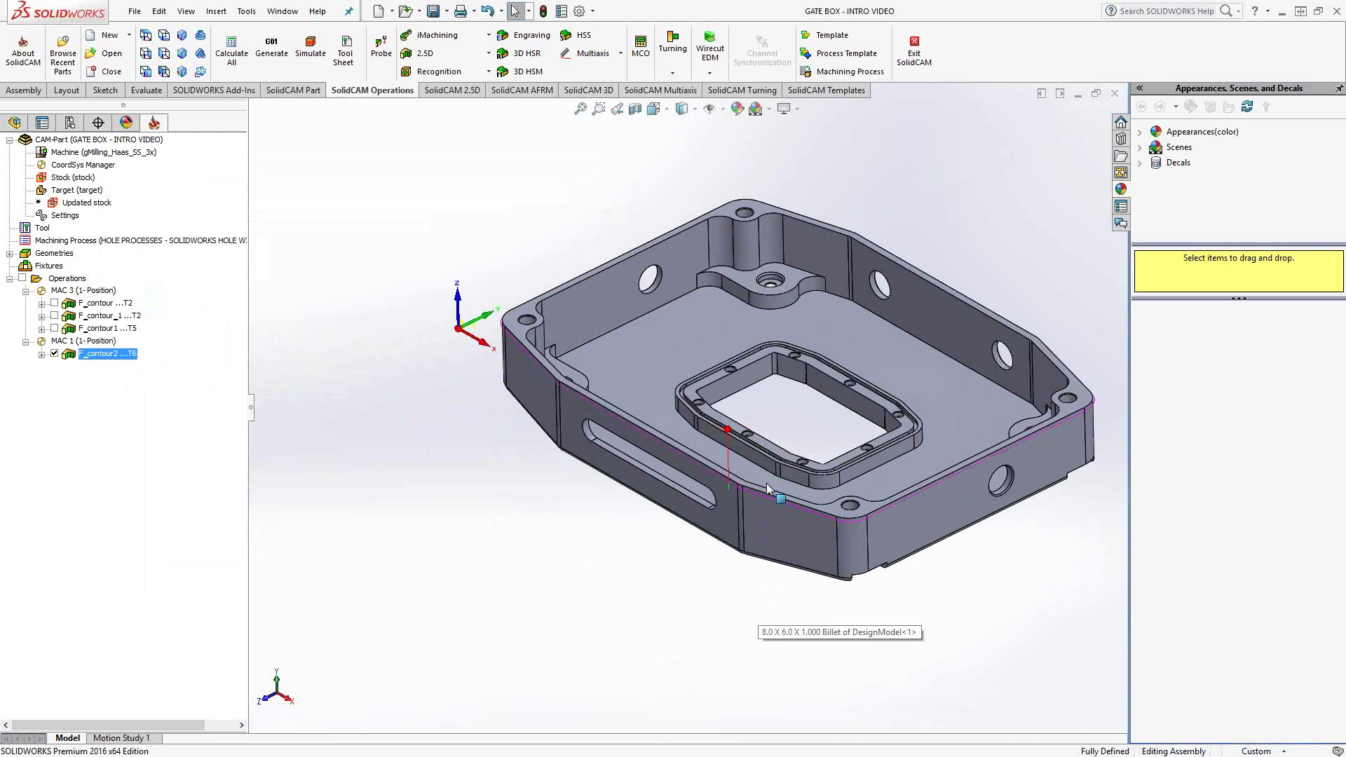
{"action": "middle_click_drag", "start_coordinate": [729, 611], "coordinate": [620, 406]}
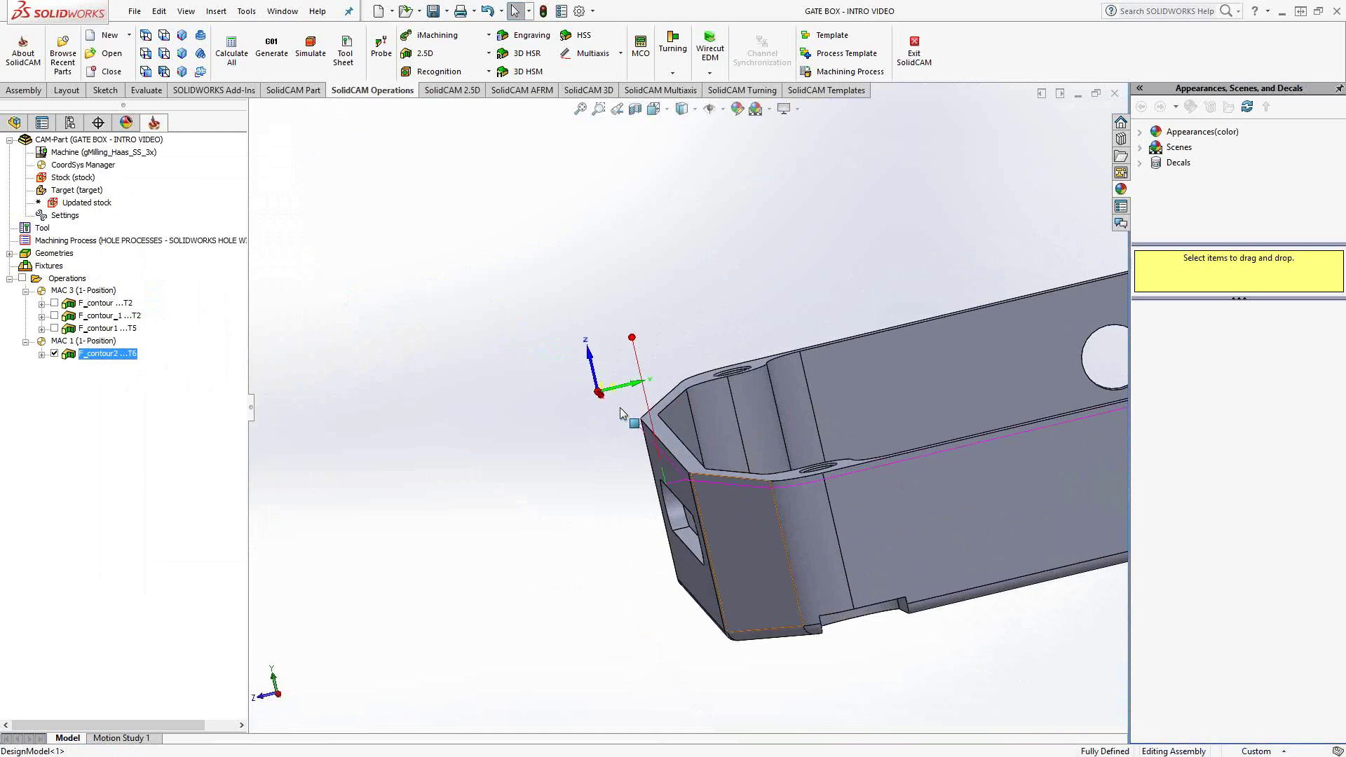
{"action": "scroll", "coordinate": [663, 444], "scroll_direction": "down", "scroll_amount": 4}
Simulate F_contour2 in Host CAD, stepping the chamfer mill along the box's top edge.
{"action": "right_click", "coordinate": [105, 353]}
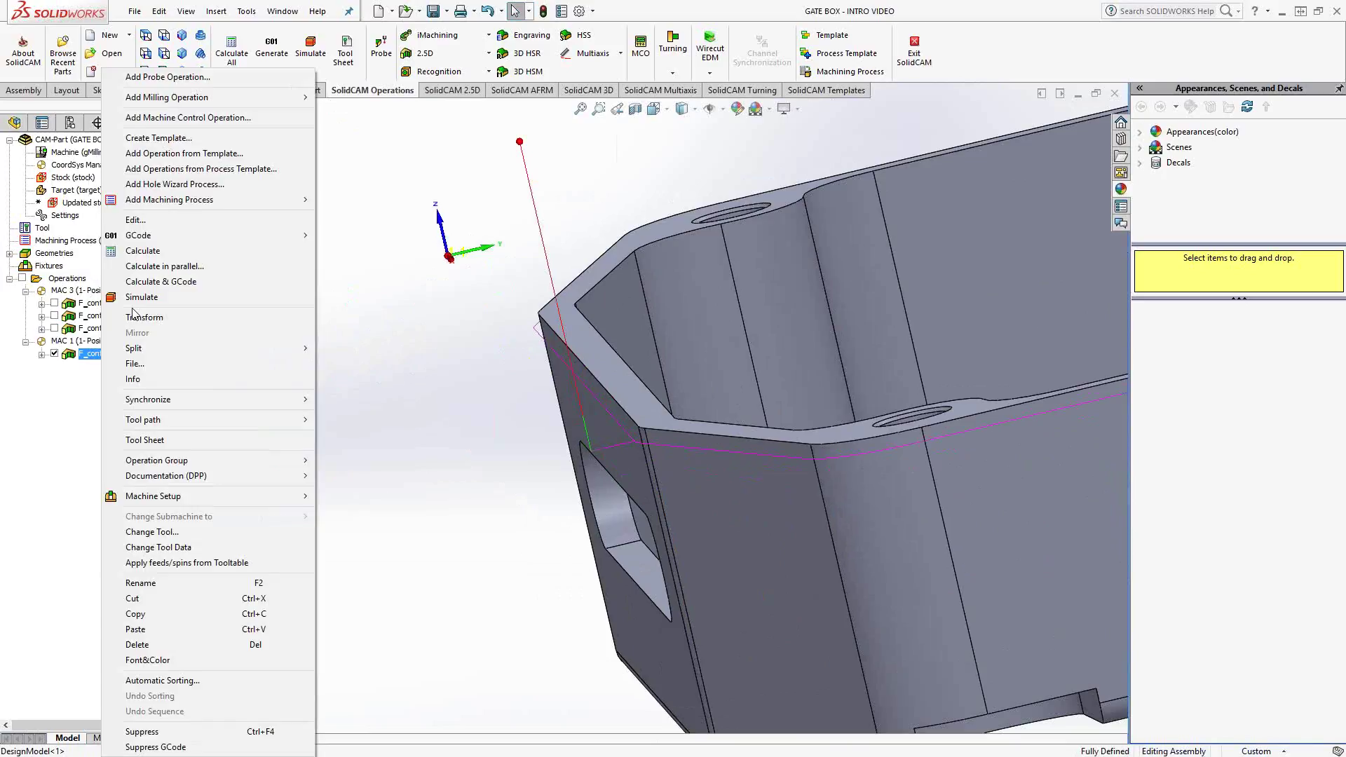
{"action": "left_click", "coordinate": [133, 312]}
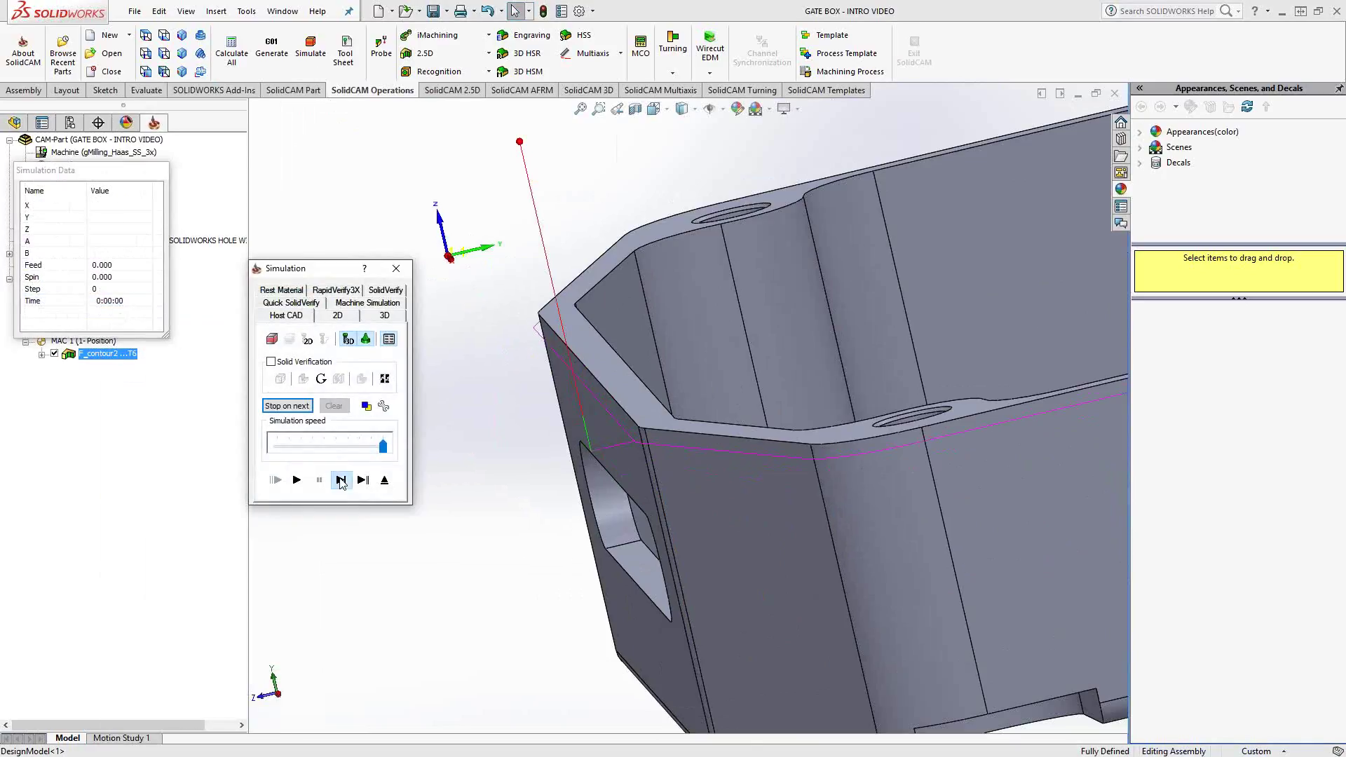
{"action": "left_click", "coordinate": [340, 481]}
{"action": "left_click", "coordinate": [342, 480]}
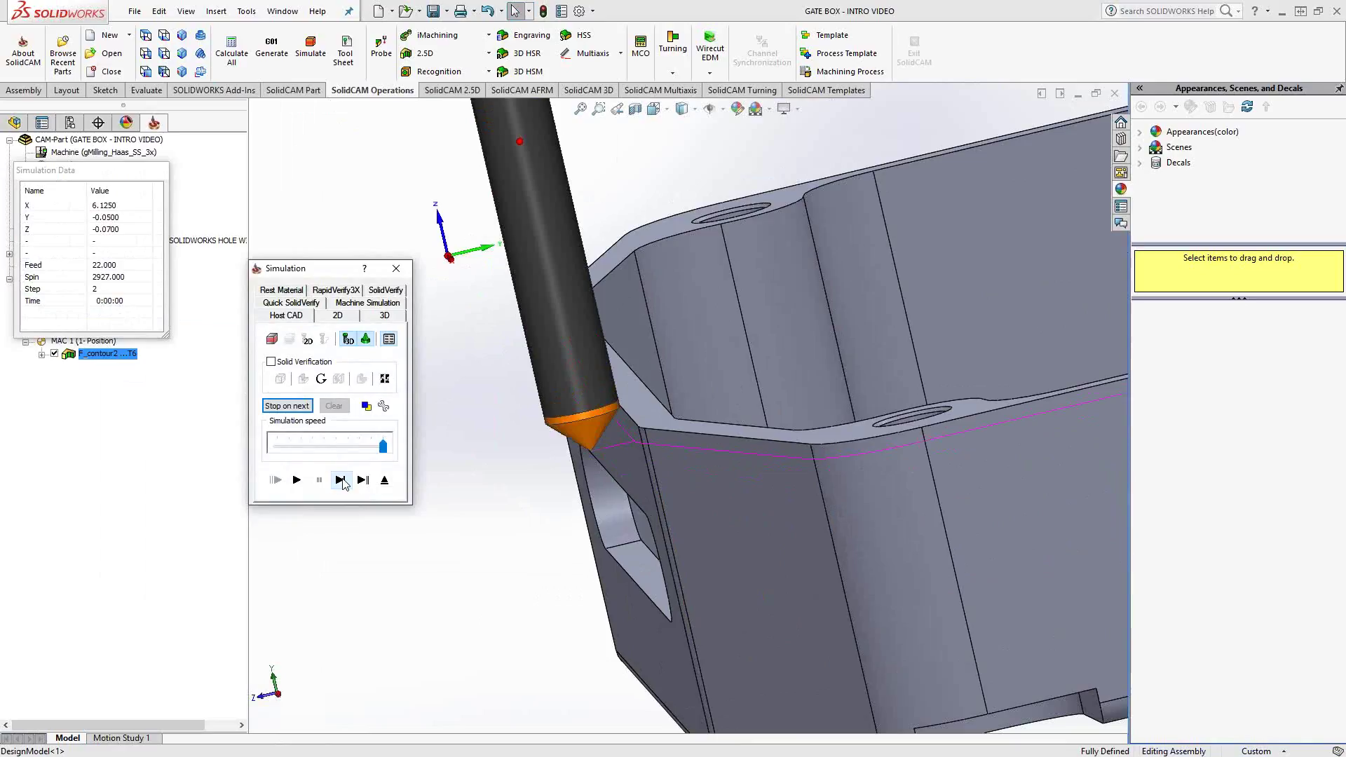
{"action": "left_click", "coordinate": [341, 481]}
{"action": "scroll", "coordinate": [635, 429], "scroll_direction": "up", "scroll_amount": 5}
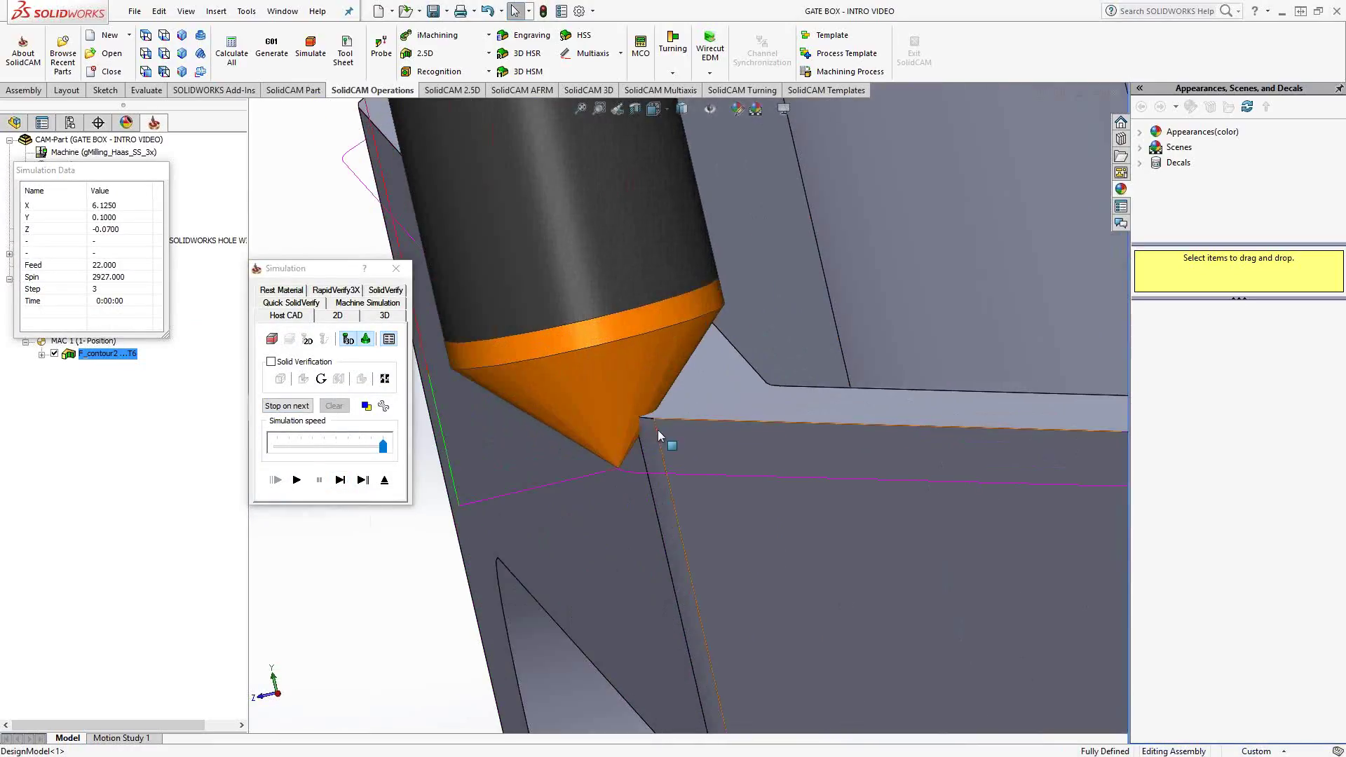
{"action": "middle_click_drag", "start_coordinate": [658, 431], "coordinate": [658, 429]}
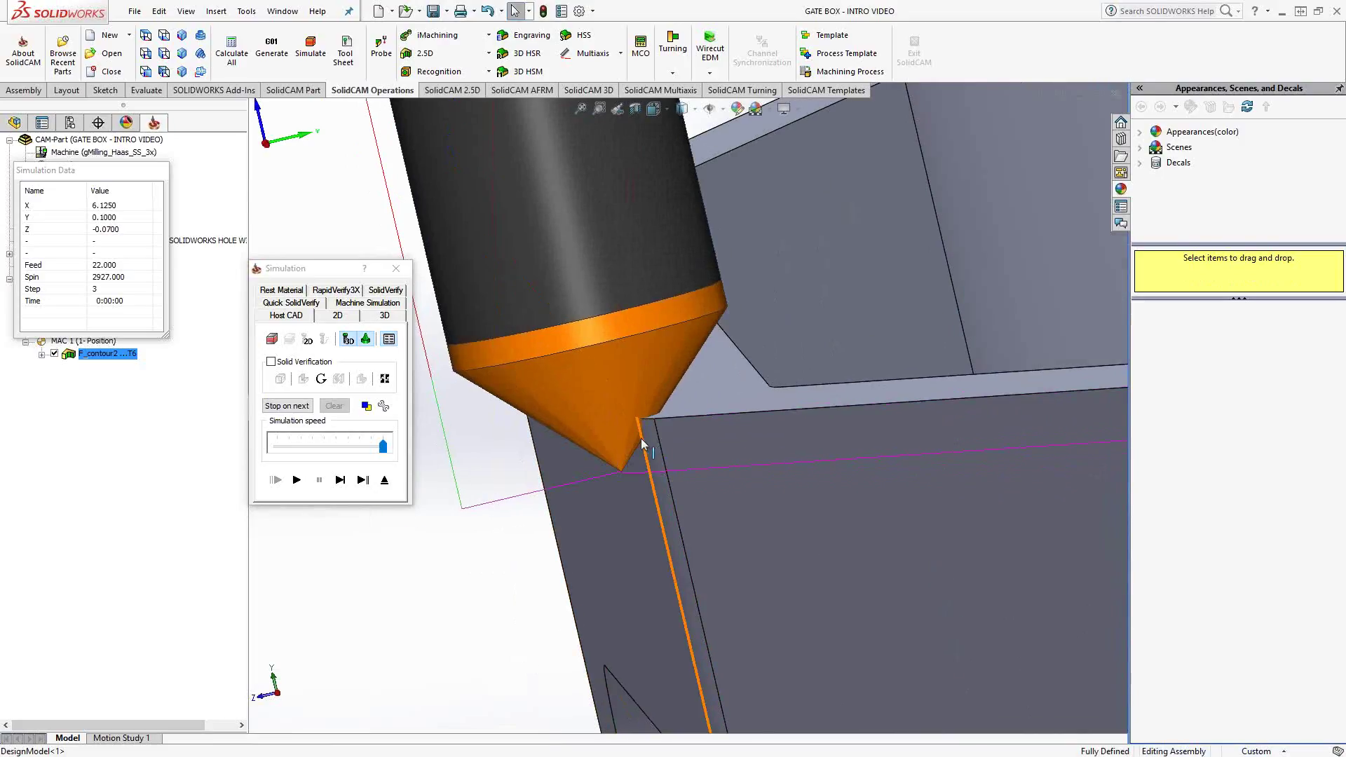
{"action": "scroll", "coordinate": [645, 443], "scroll_direction": "down", "scroll_amount": 2}
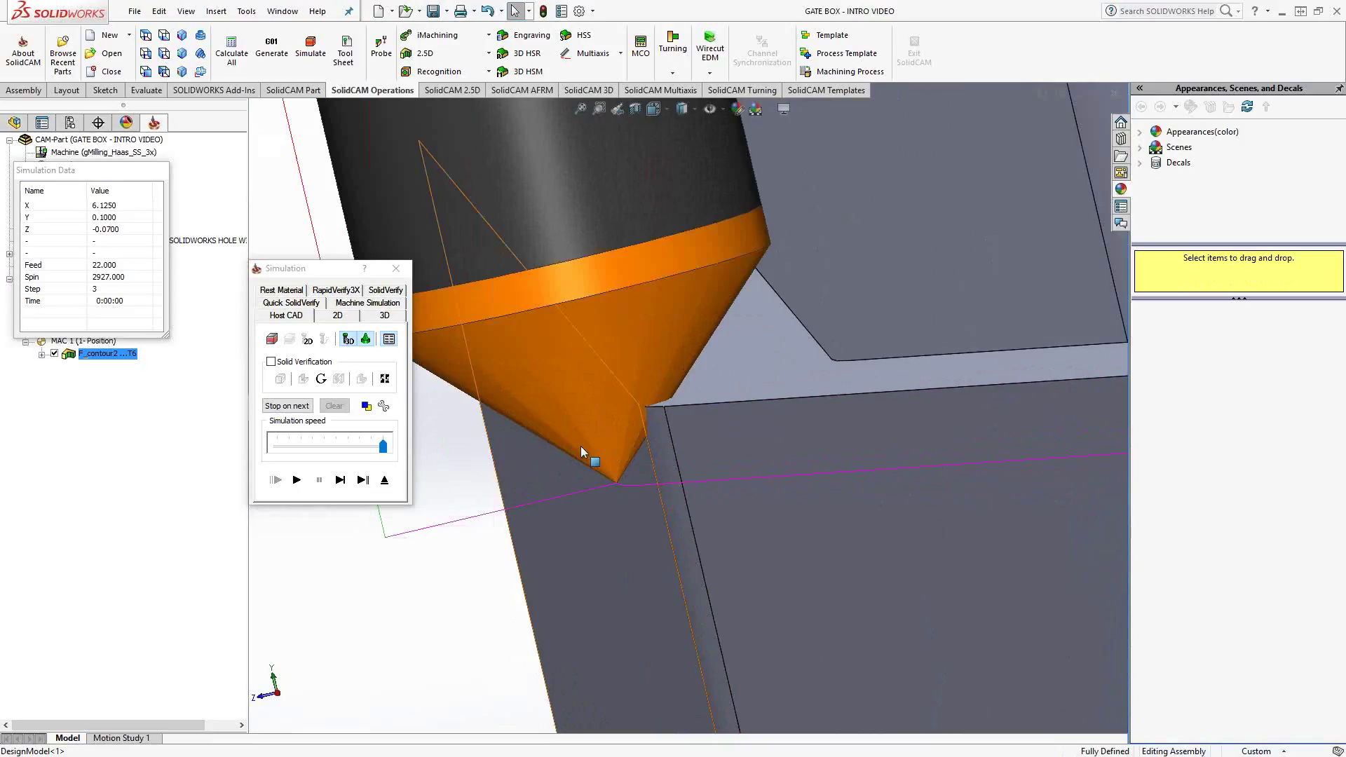
{"action": "left_click", "coordinate": [384, 480]}
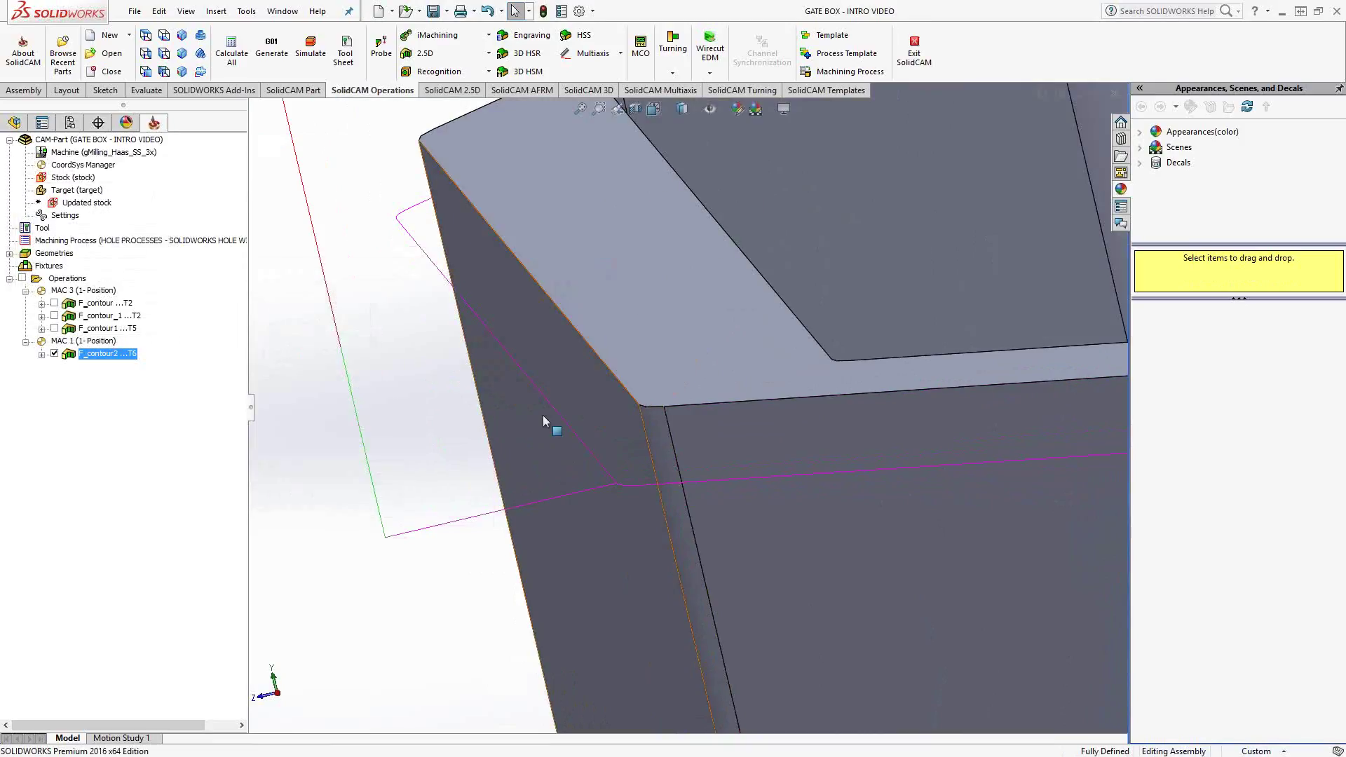
{"action": "scroll", "coordinate": [544, 420], "scroll_direction": "up", "scroll_amount": 10}
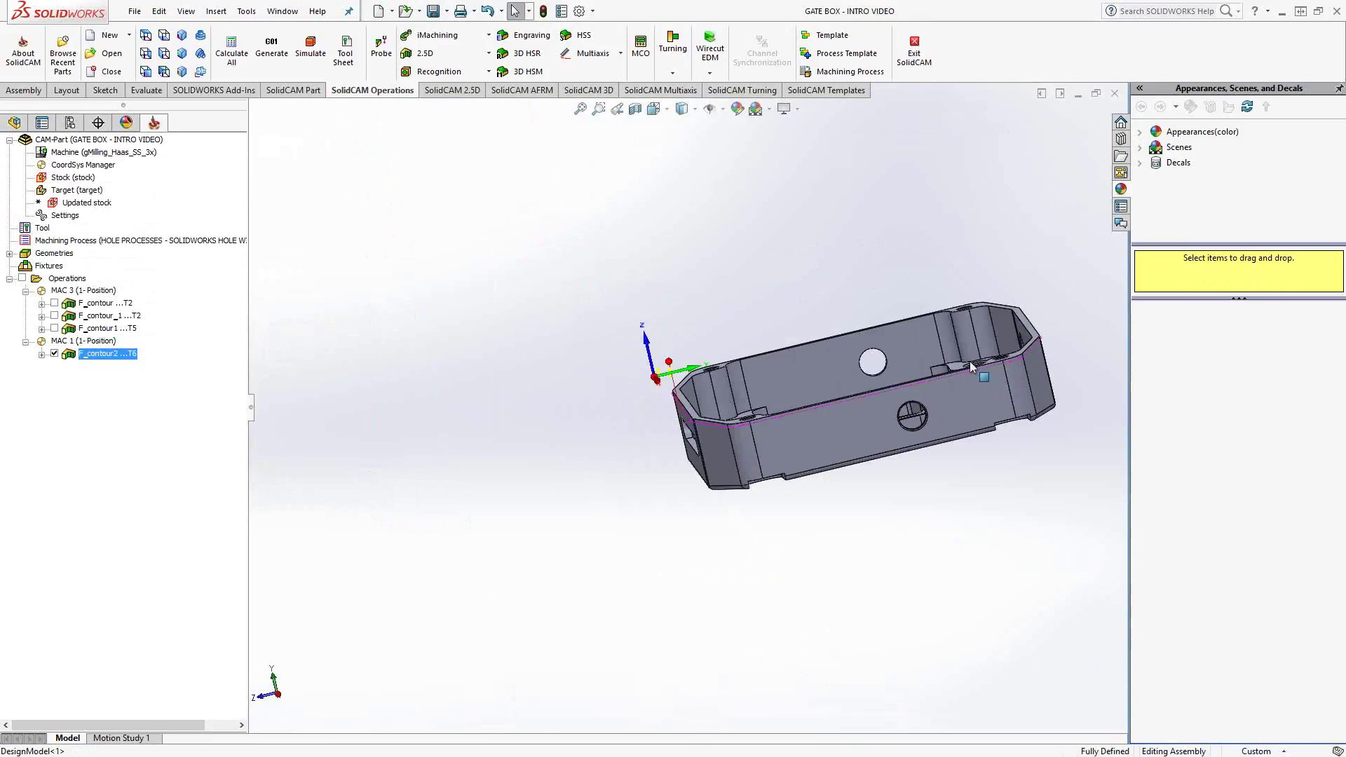
{"action": "middle_click_drag", "start_coordinate": [971, 366], "coordinate": [985, 404]}
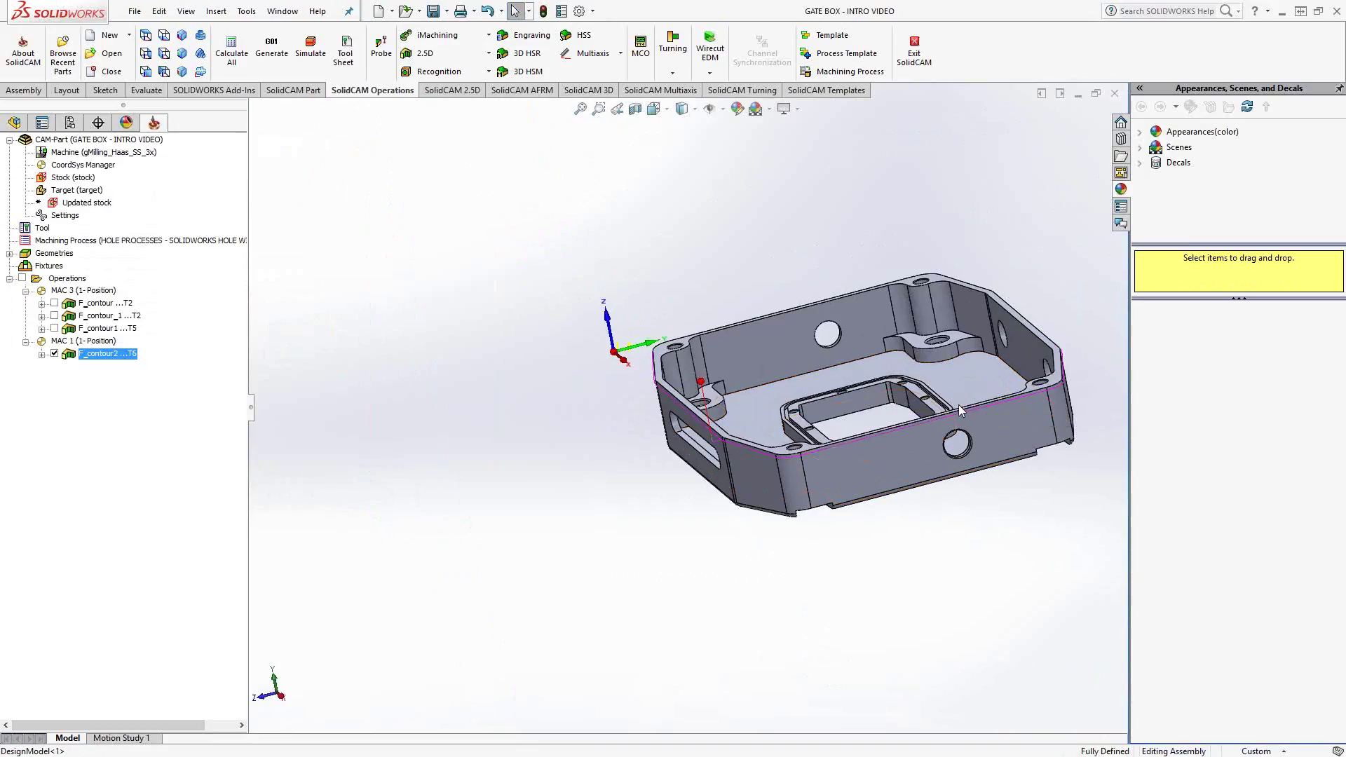
{"action": "scroll", "coordinate": [827, 486], "scroll_direction": "down", "scroll_amount": 5}
{"action": "scroll", "coordinate": [827, 486], "scroll_direction": "up", "scroll_amount": 5}
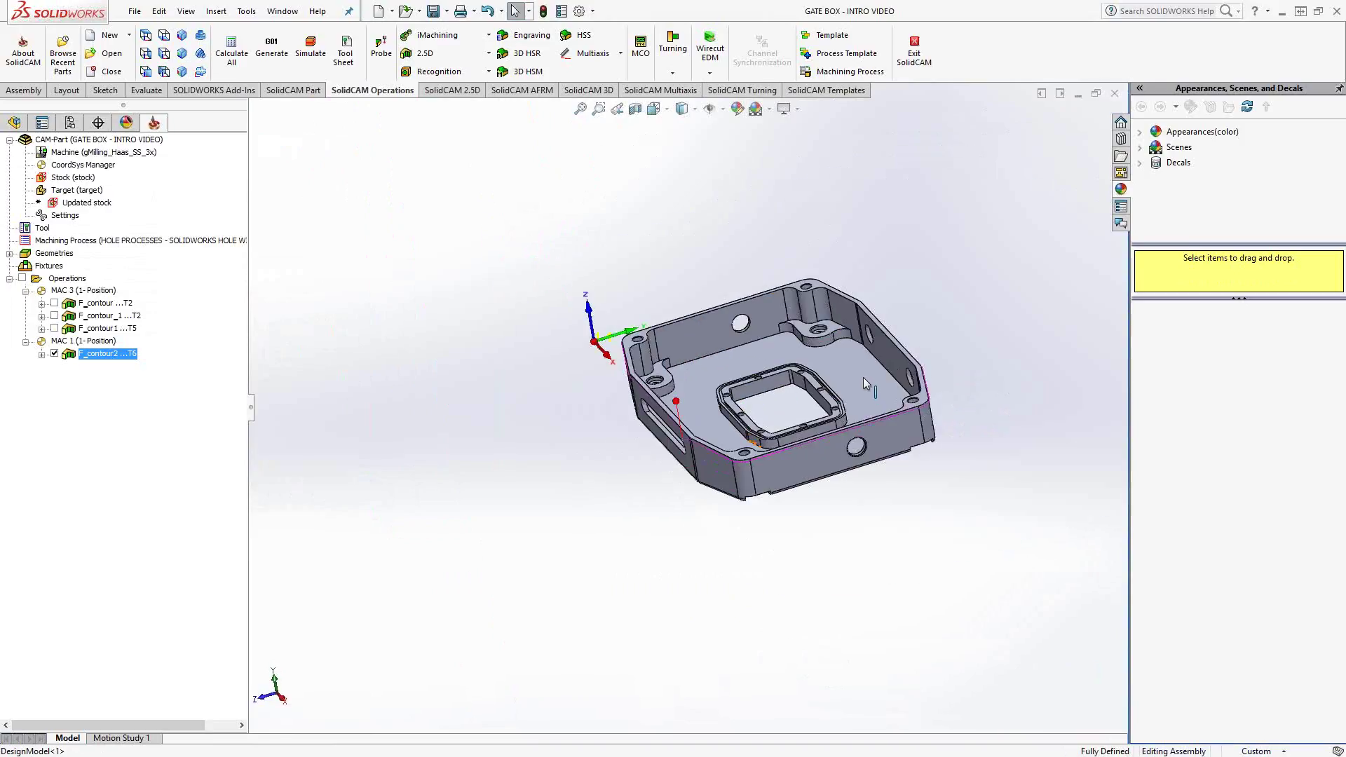
{"action": "scroll", "coordinate": [863, 377], "scroll_direction": "down", "scroll_amount": 3}
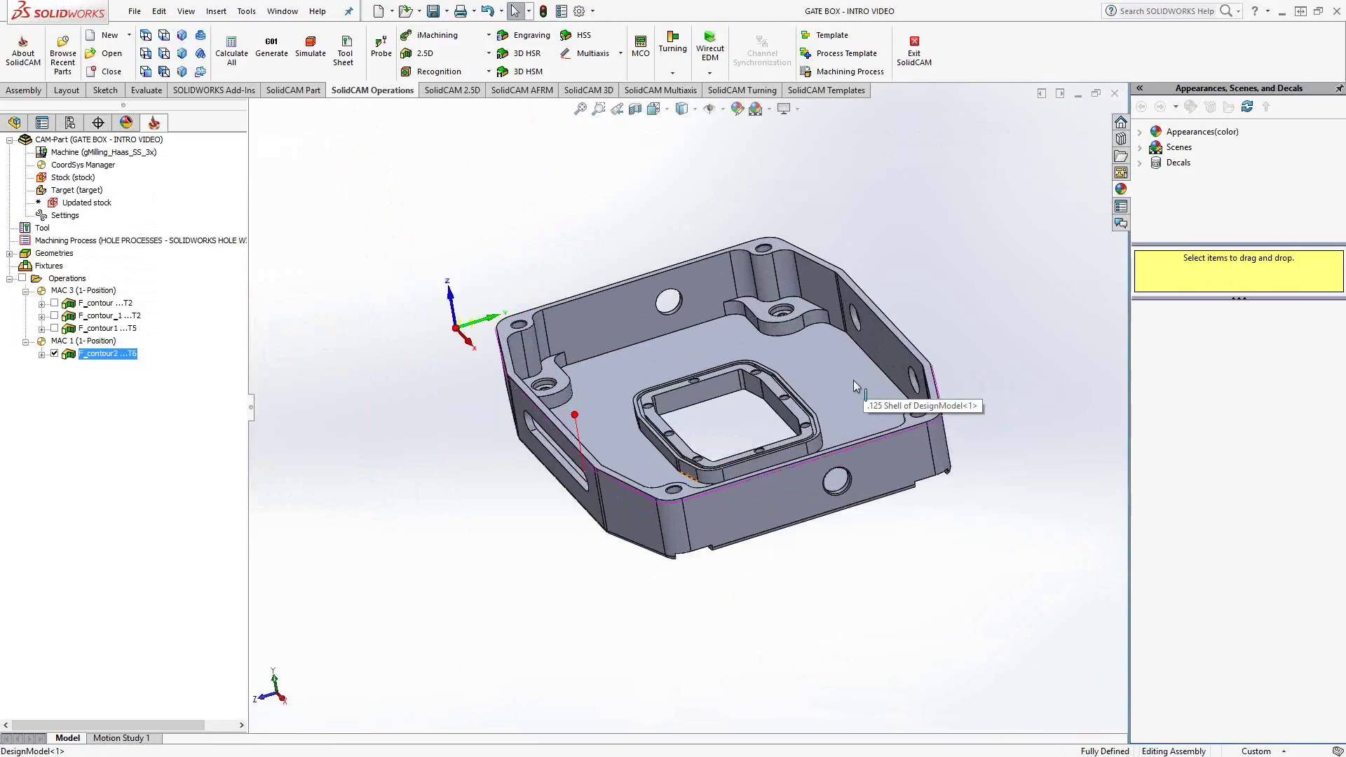